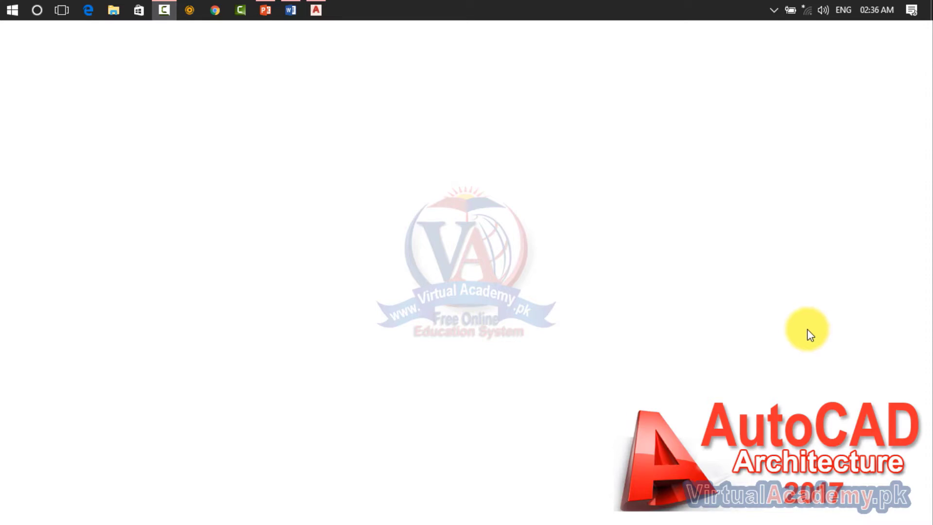
Step: Switch to AutoCAD and draw a four-sided outline of connected straight lines, about 6'-8" high
left_click(316, 10)
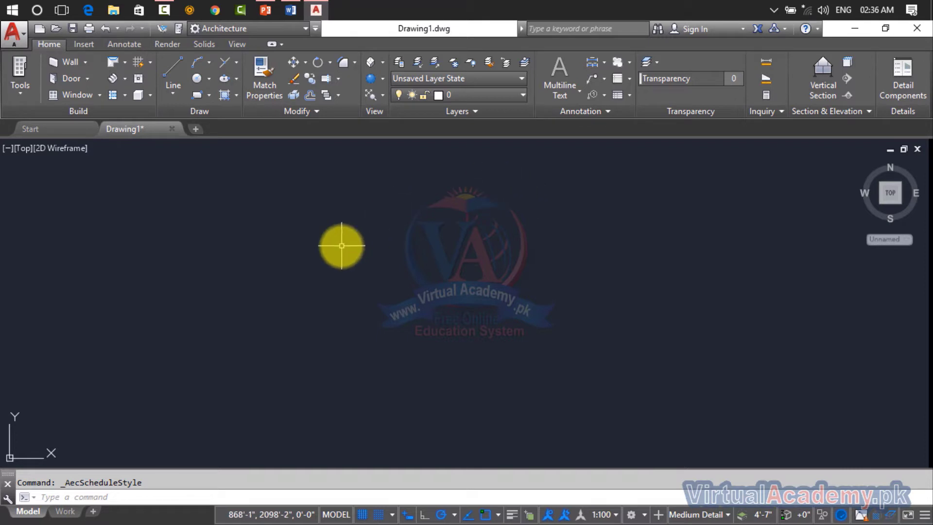
type("RE")
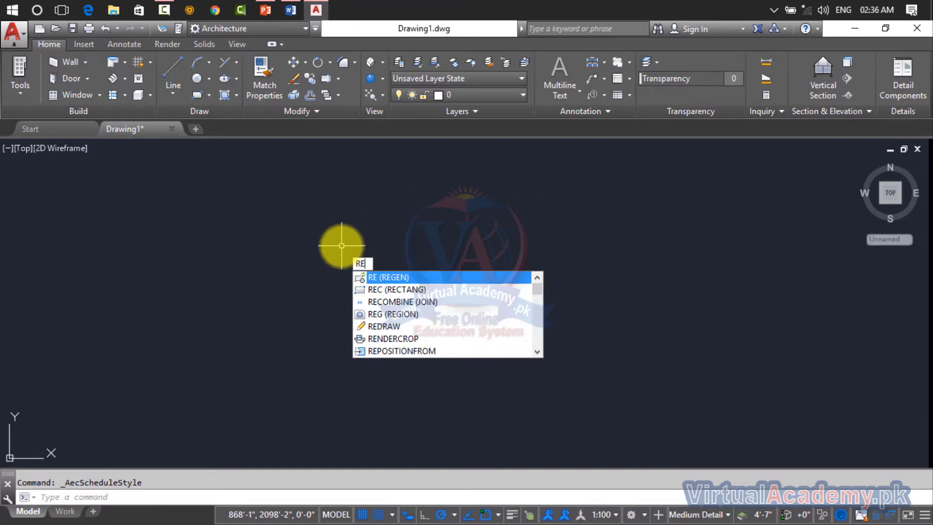
key("Escape")
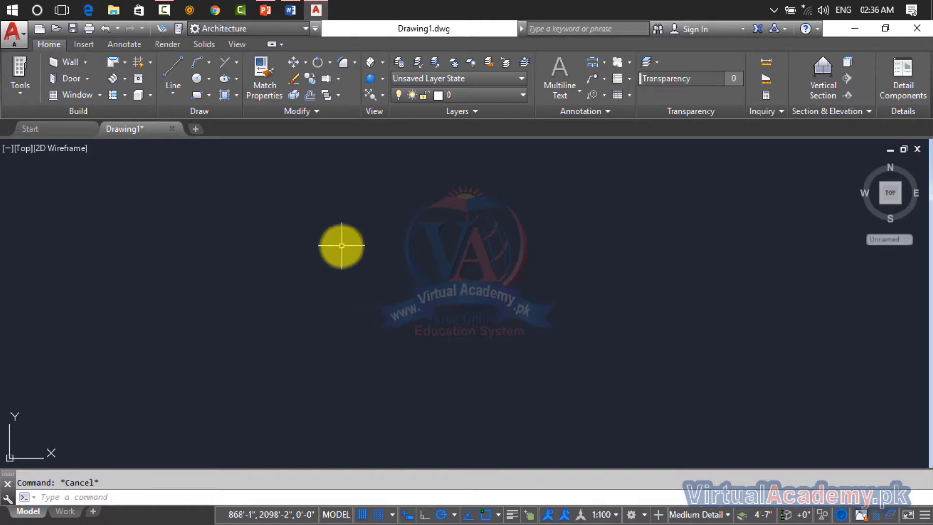
type("l")
key("Return")
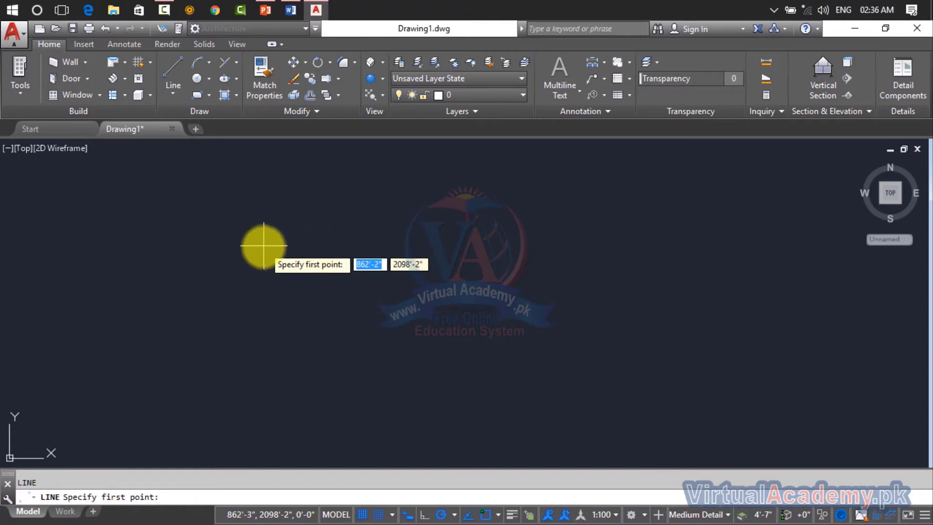
left_click(256, 239)
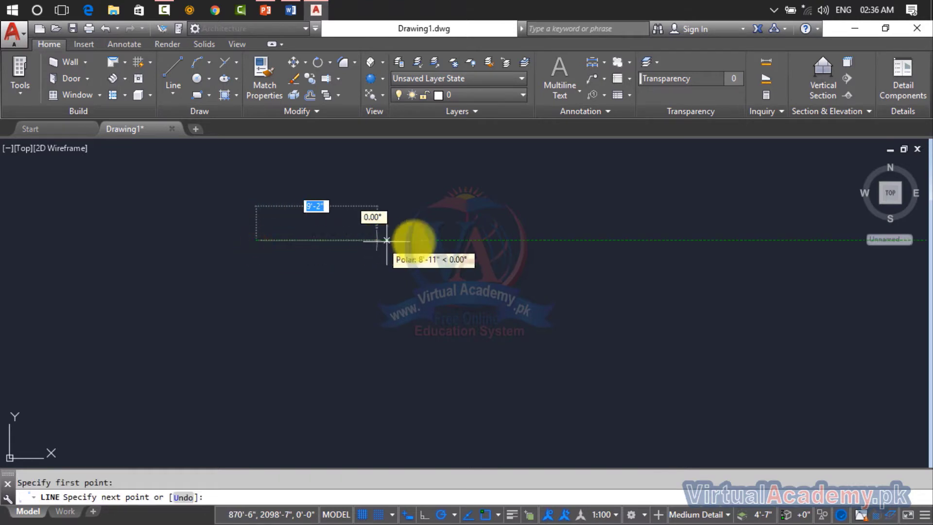
left_click(455, 239)
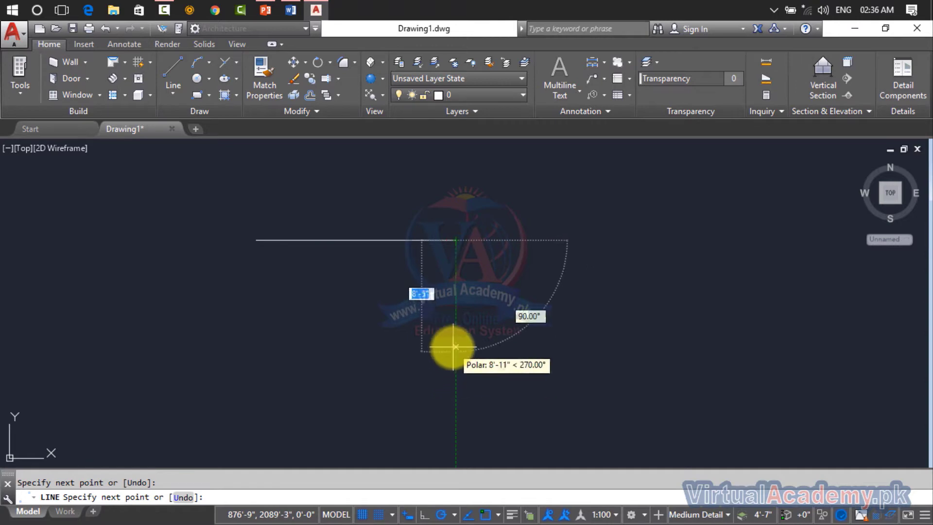
left_click(456, 327)
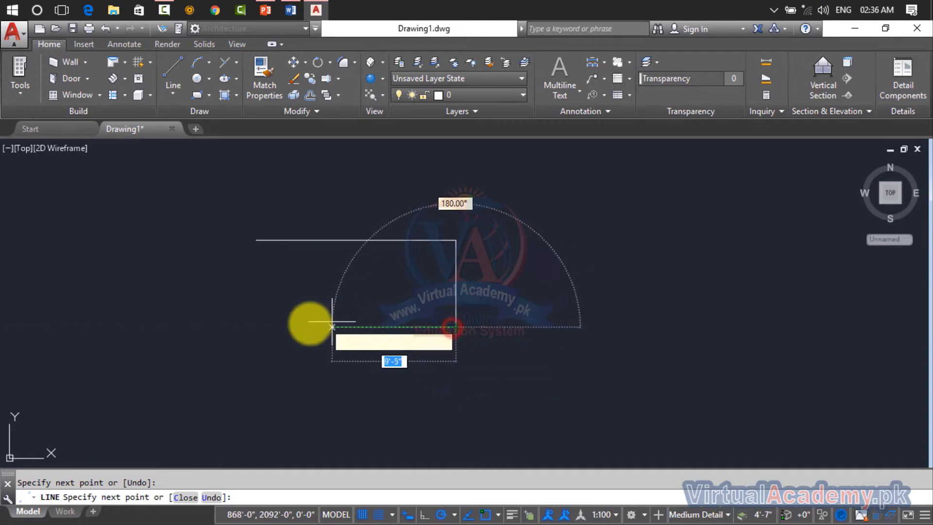
left_click(245, 327)
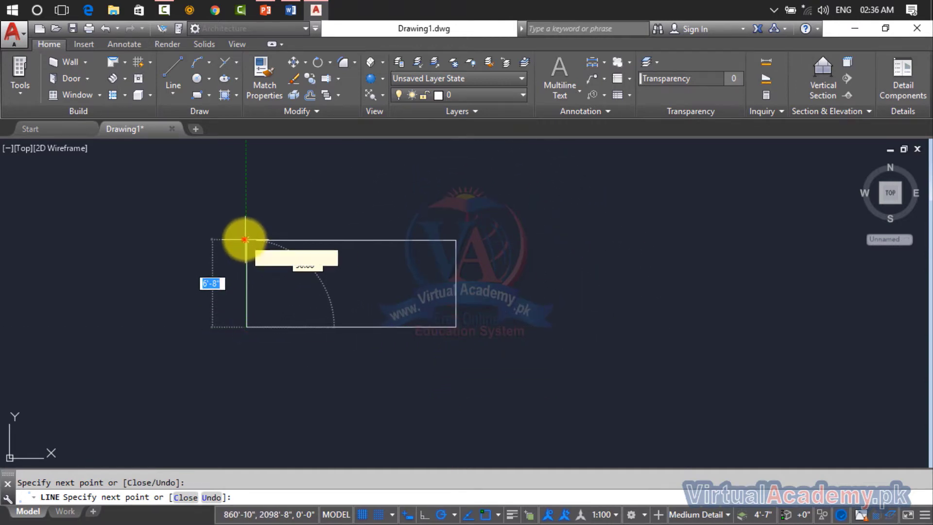
left_click(246, 240)
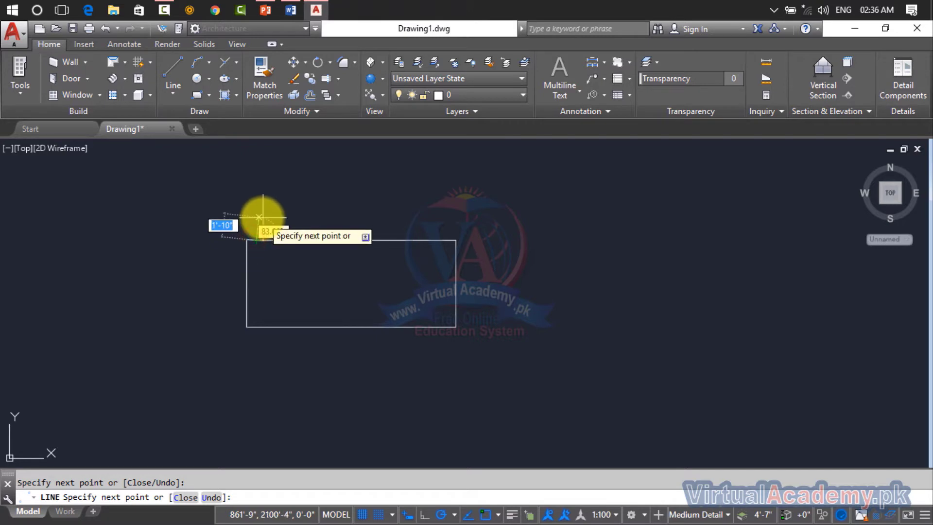
key("Escape")
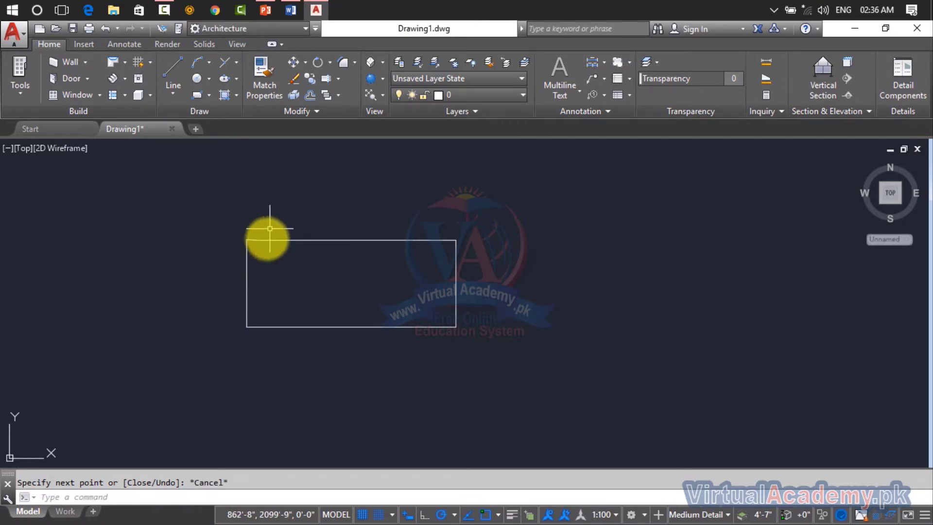
Step: Erase the short stray segment at the outline's upper-left corner and stretch the left edge's upper end to the top line's endpoint
scroll(246, 234, "up", 4)
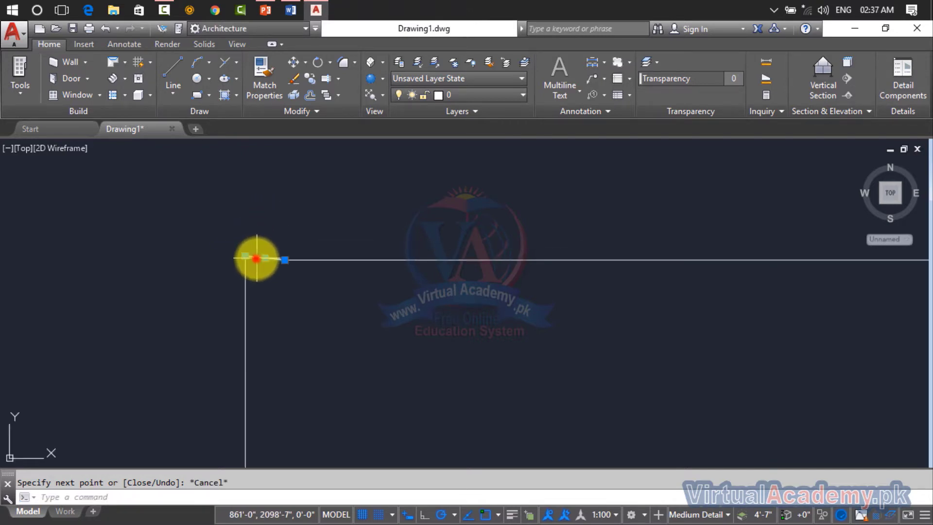
left_click(255, 259)
key("Delete")
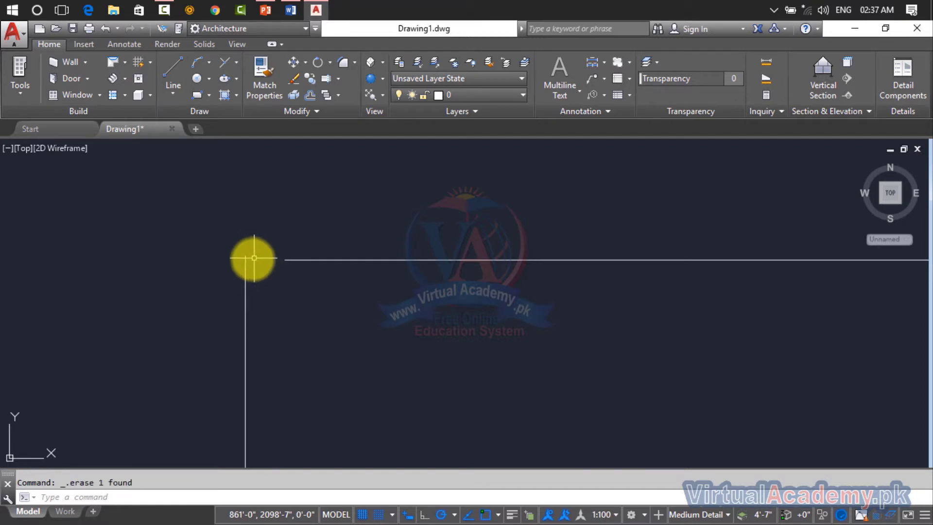
left_click(245, 257)
left_click(246, 257)
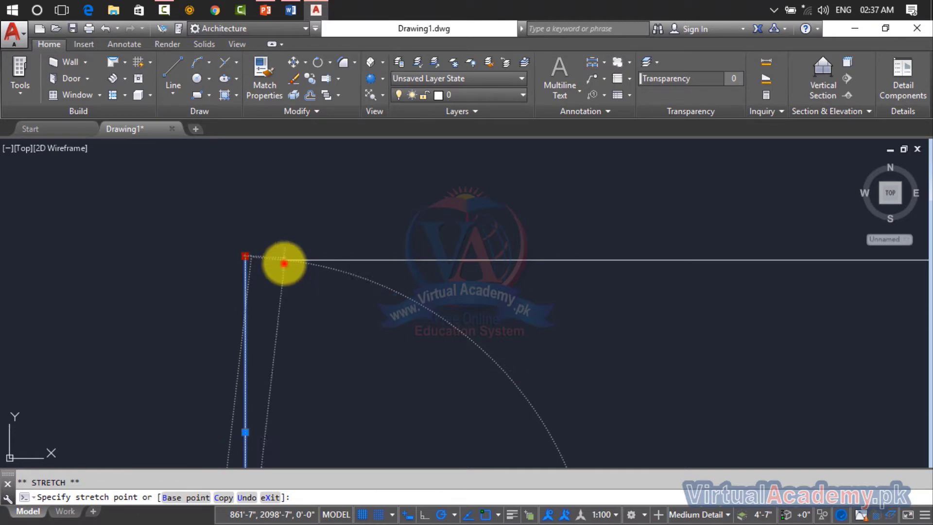
left_click(285, 260)
key("Escape")
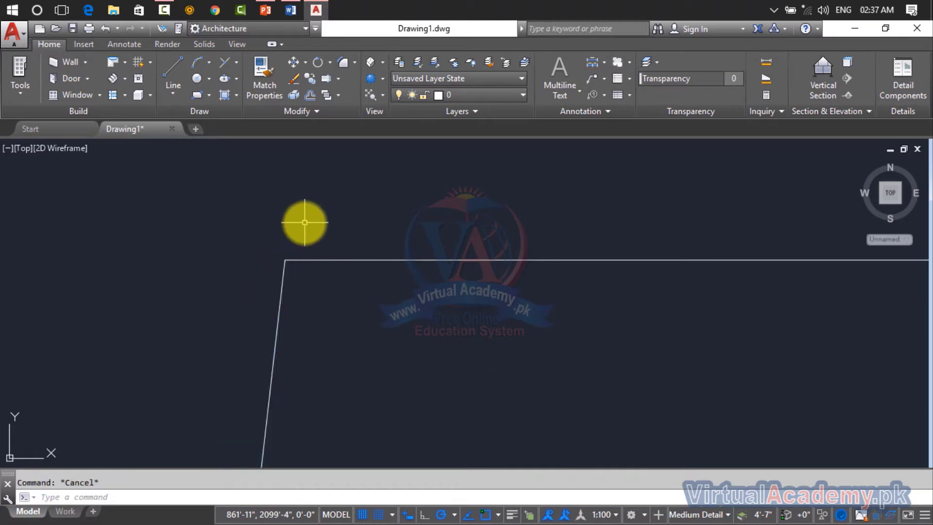
Step: Draw a rectangle that overlaps the lower-right corner of the four-sided outline
scroll(304, 222, "down", 5)
middle_click_drag(344, 250, 250, 236)
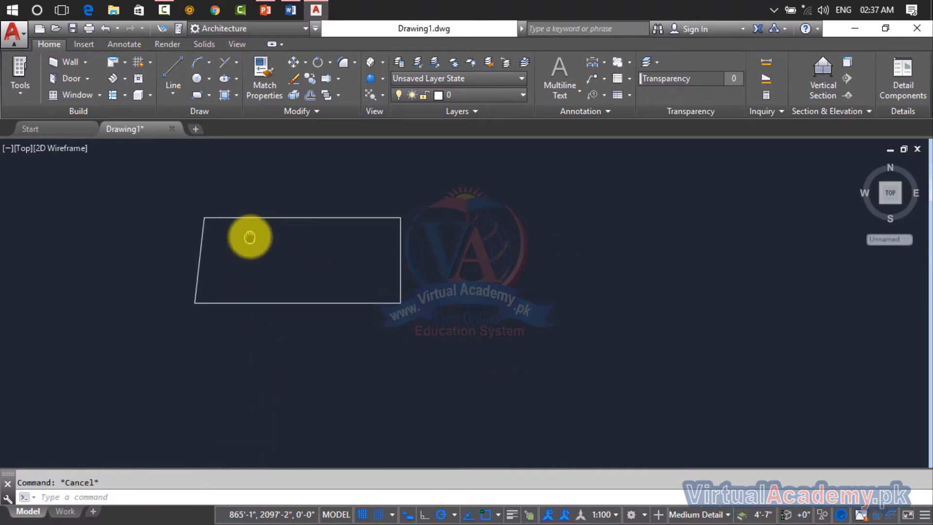
type("rec")
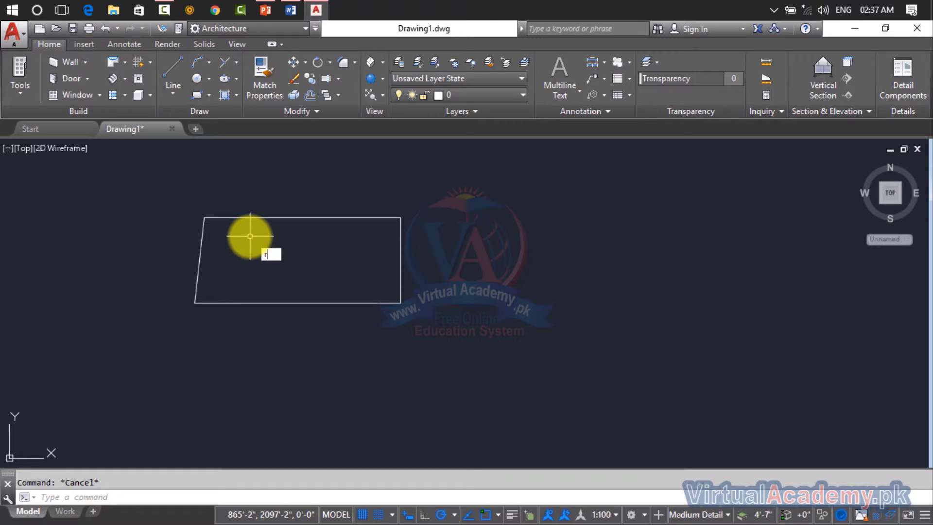
key("Return")
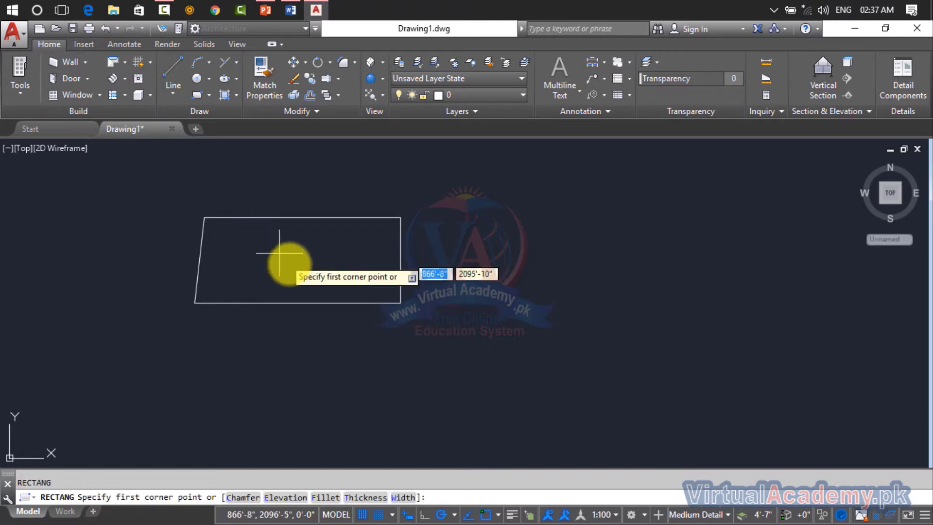
left_click(297, 267)
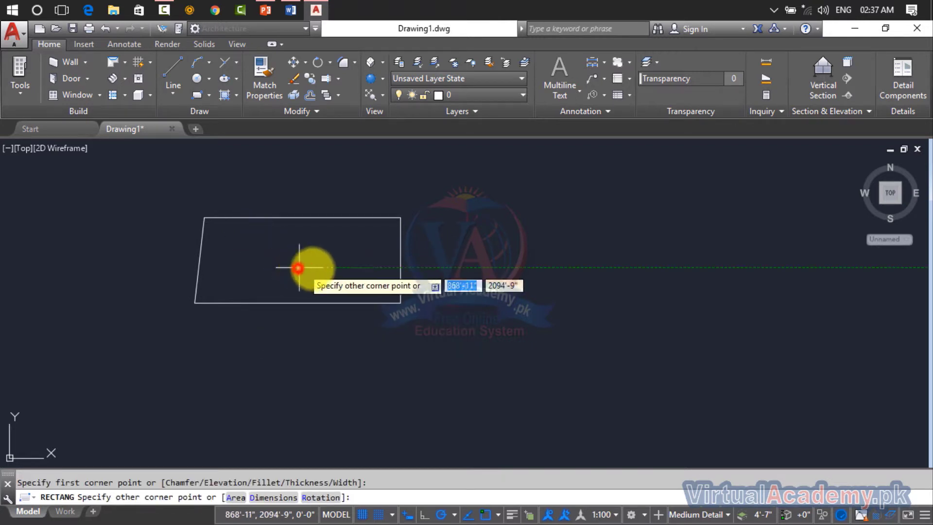
left_click(471, 332)
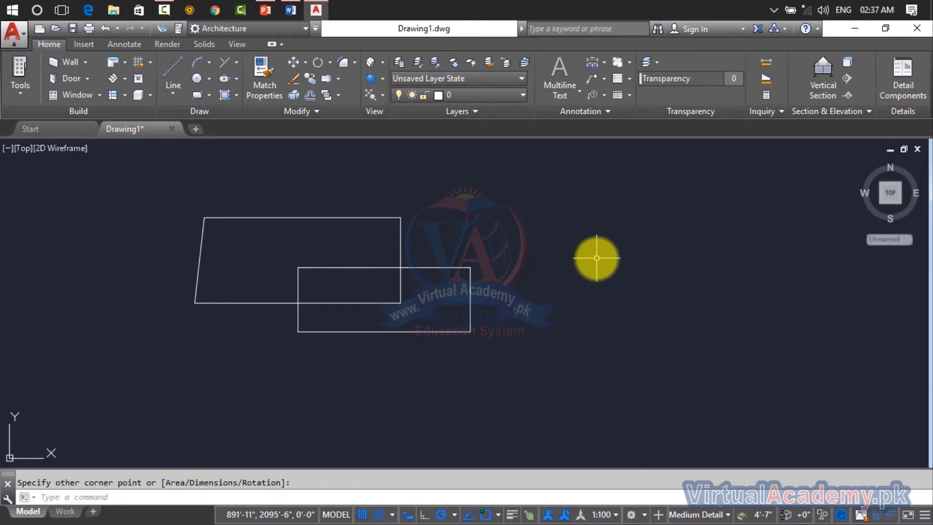
Step: Draw a circle centred on the rectangle's upper-right corner, with its edge crossing the rectangle's top and right sides
type("c")
key("Return")
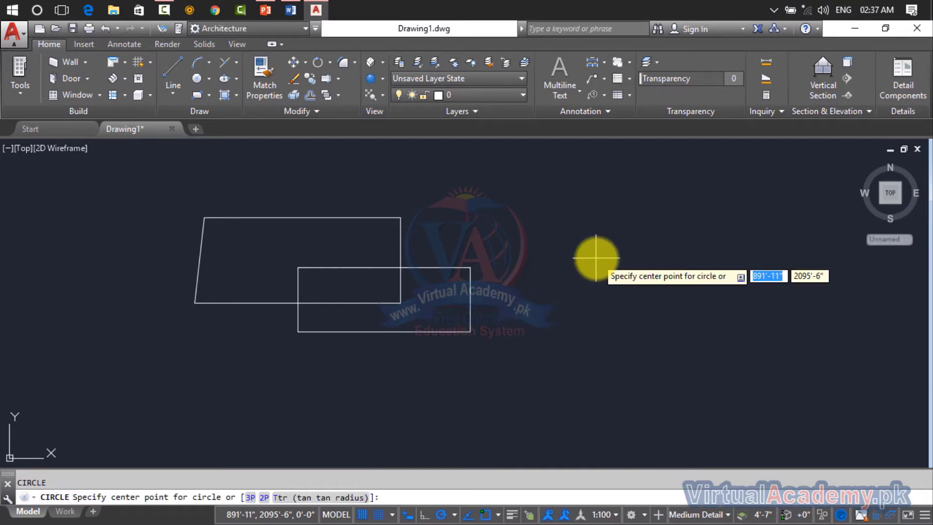
left_click(470, 267)
left_click(503, 248)
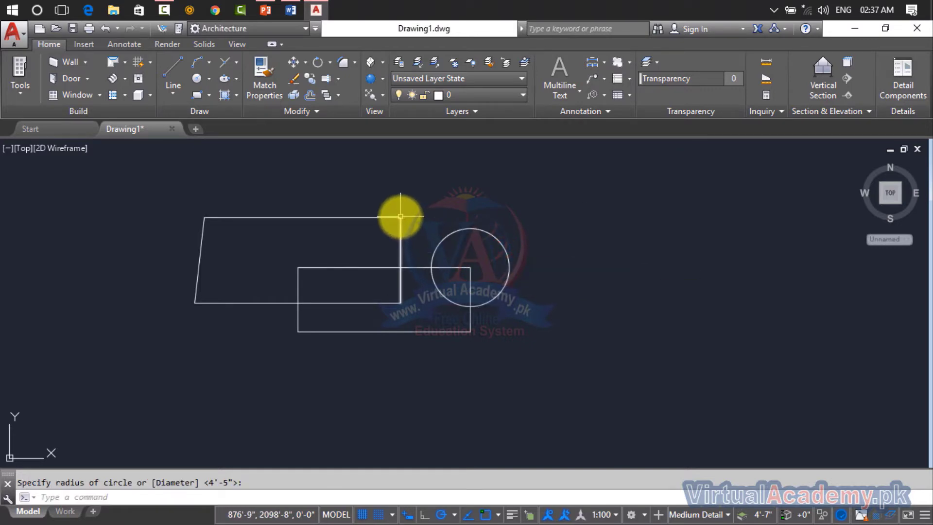
key("Return")
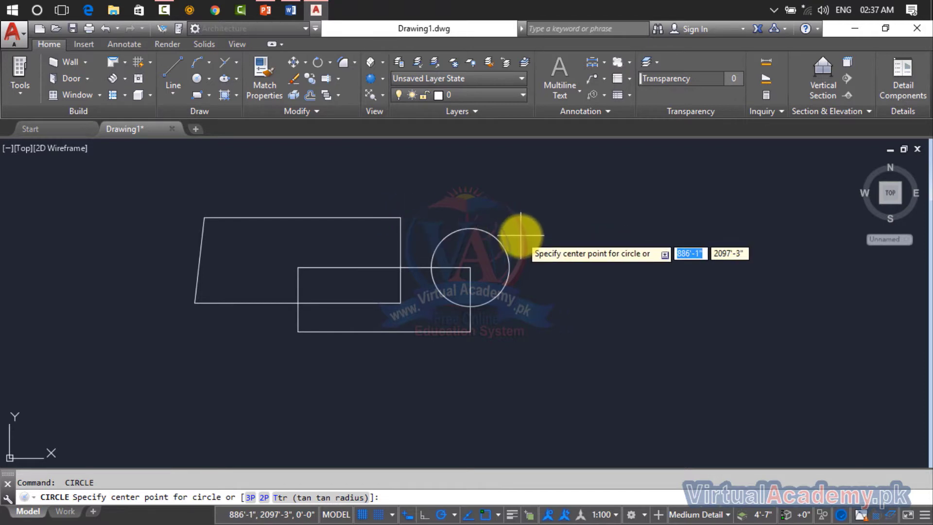
key("Escape")
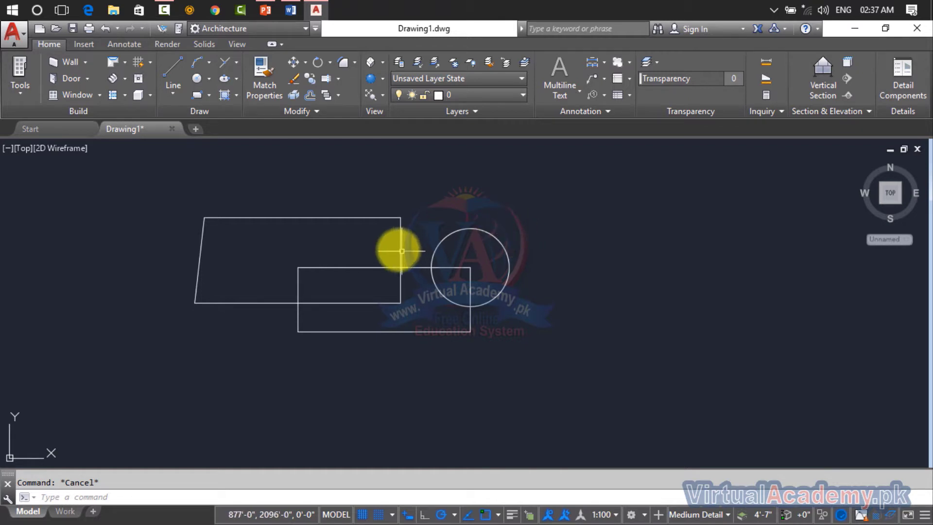
Step: Examine the drawing's layers and their properties in a widened Layer Properties Manager, close it, and check the available layer choices
left_click(396, 63)
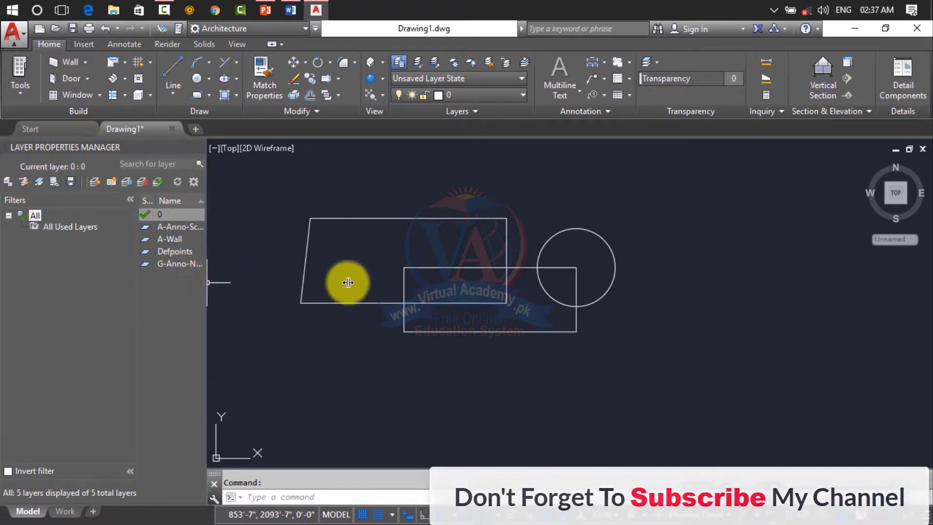
left_click_drag(348, 282, 460, 281)
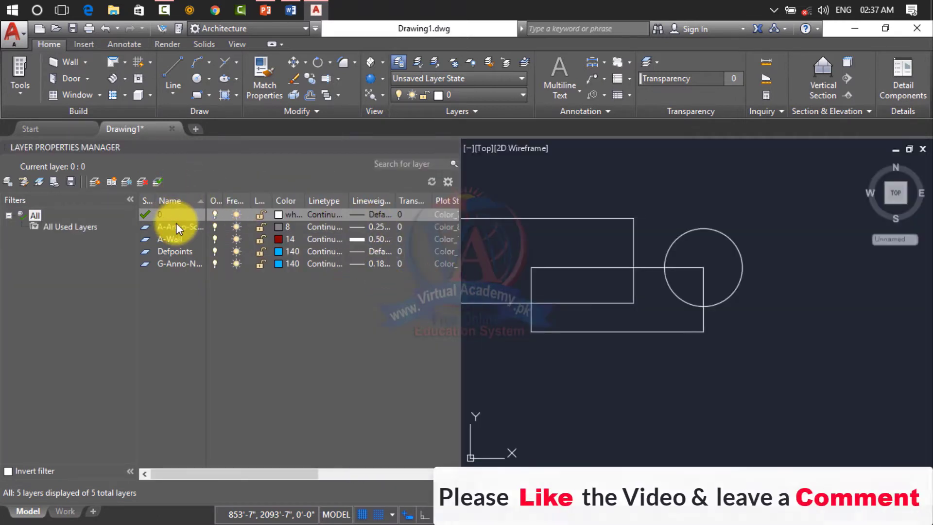
left_click(475, 95)
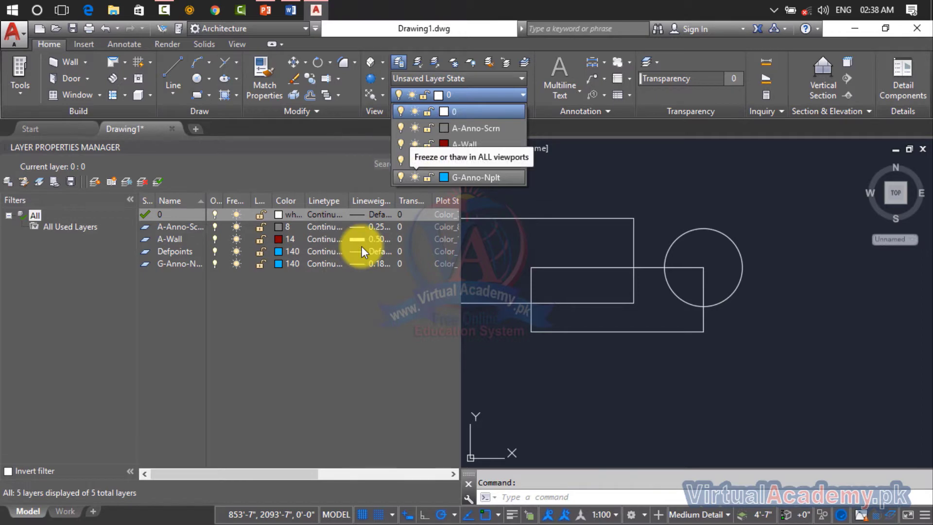
left_click(429, 46)
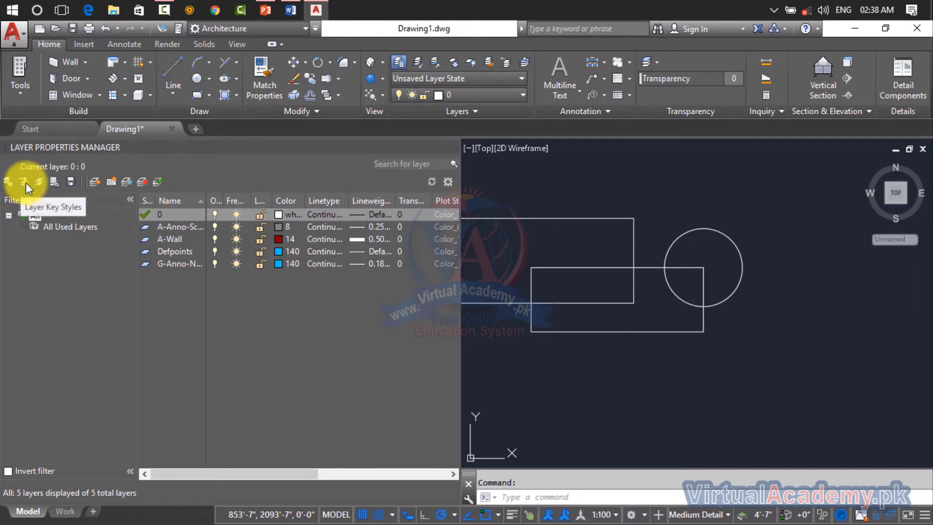
left_click(493, 116)
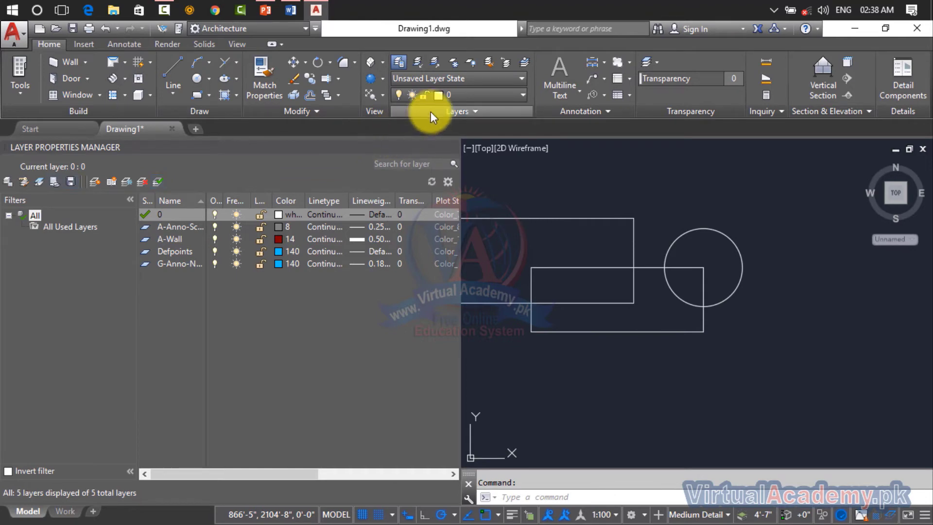
left_click(430, 112)
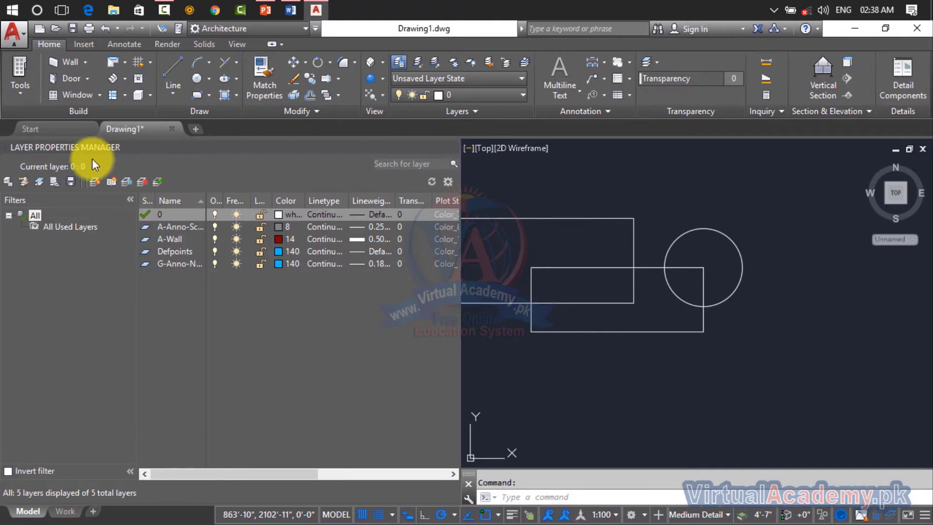
left_click(456, 145)
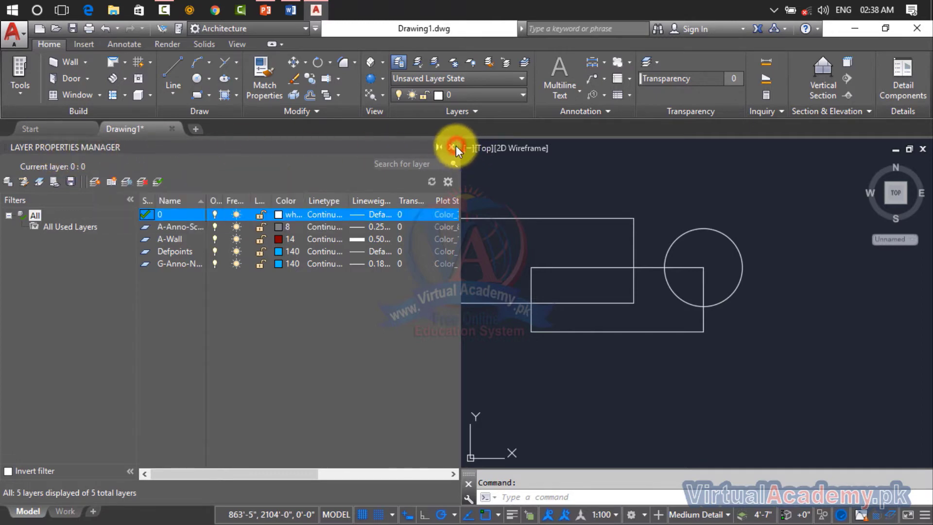
left_click(452, 147)
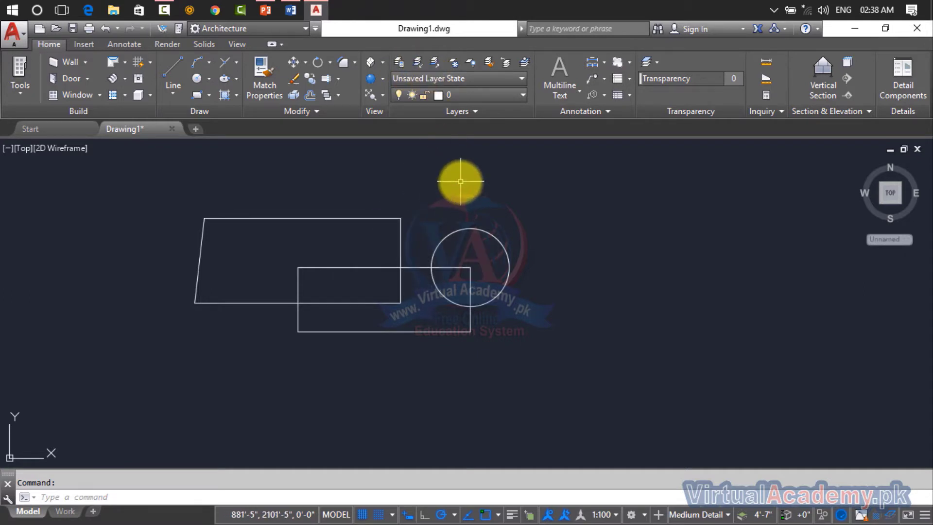
left_click(483, 100)
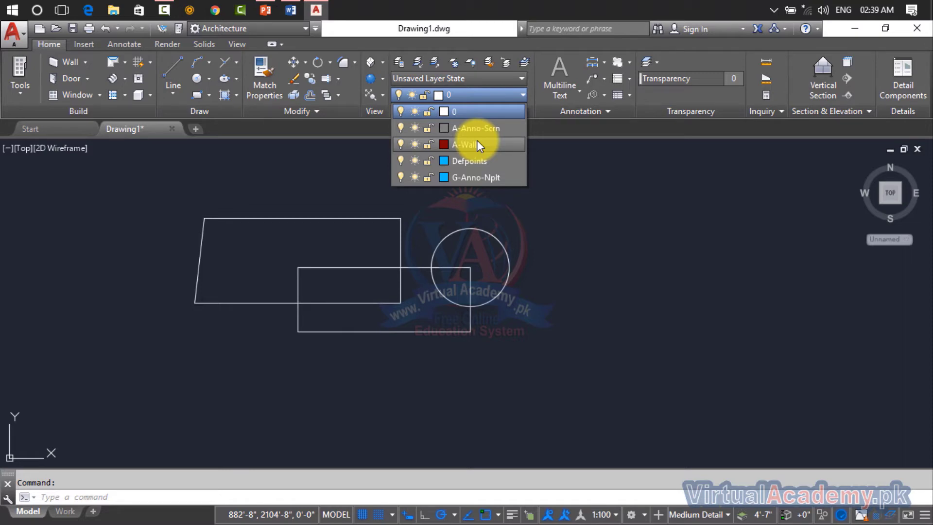
left_click(399, 242)
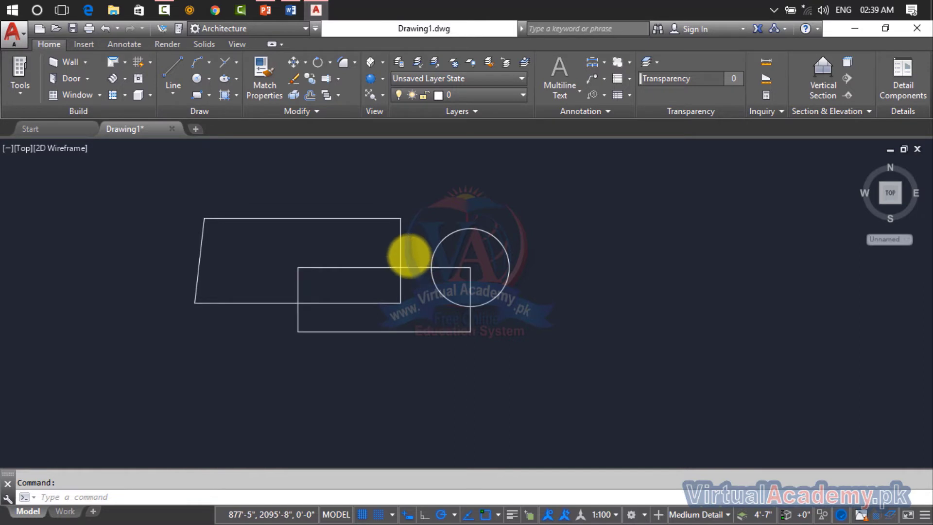
Step: Assign the right and top edges of the four-sided outline to the A-Wall layer and clear the selection
scroll(407, 257, "up", 4)
left_click(378, 226)
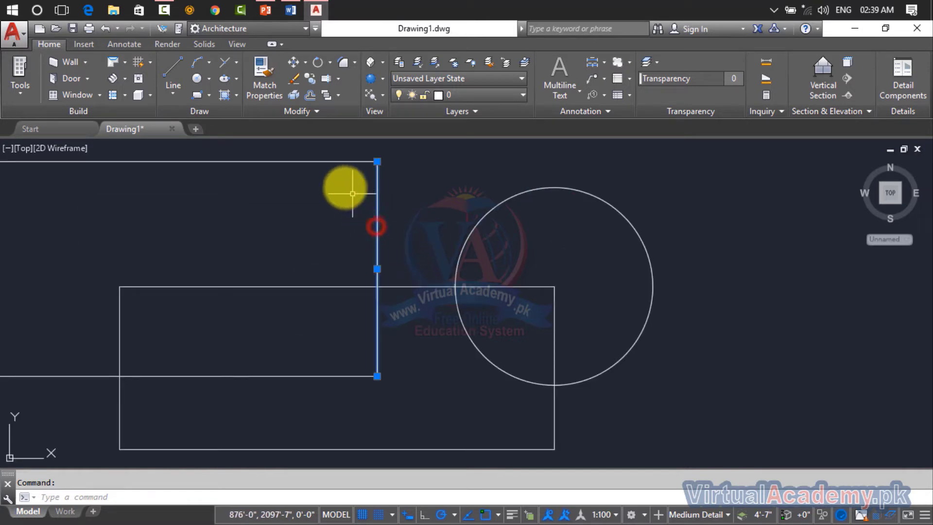
left_click(330, 160)
scroll(330, 161, "down", 2)
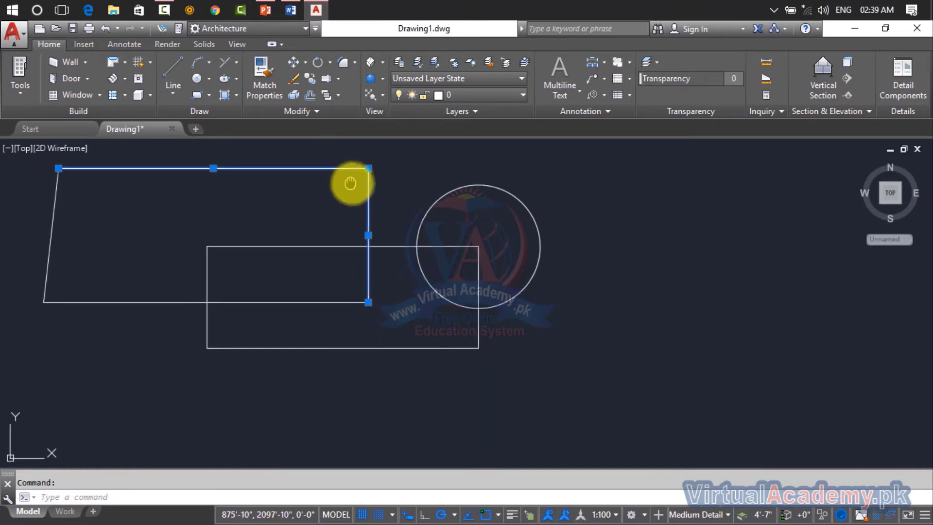
middle_click_drag(350, 183, 416, 175)
left_click(450, 96)
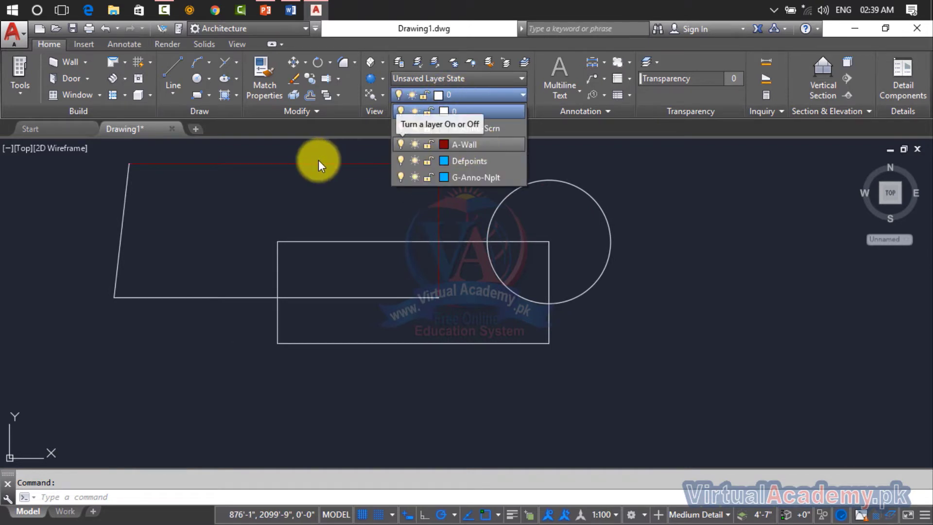
left_click(462, 144)
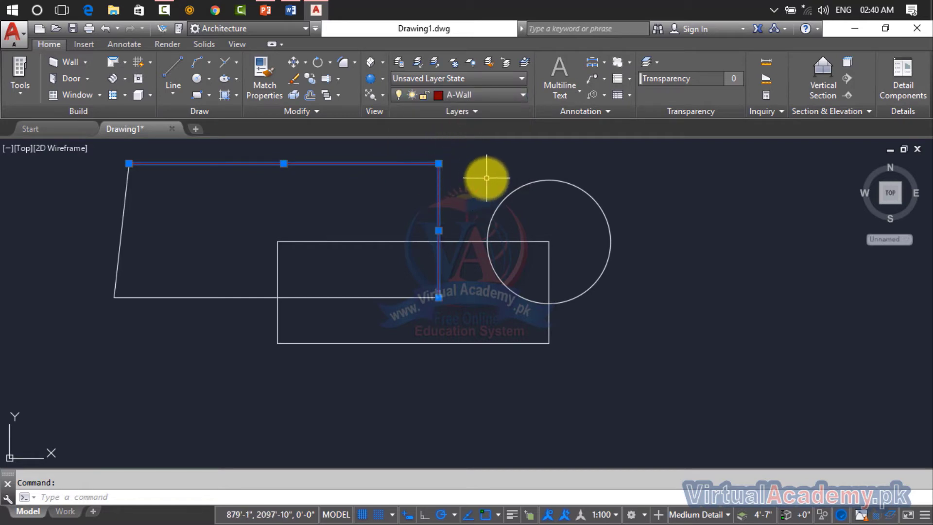
left_click(460, 343)
left_click(466, 198)
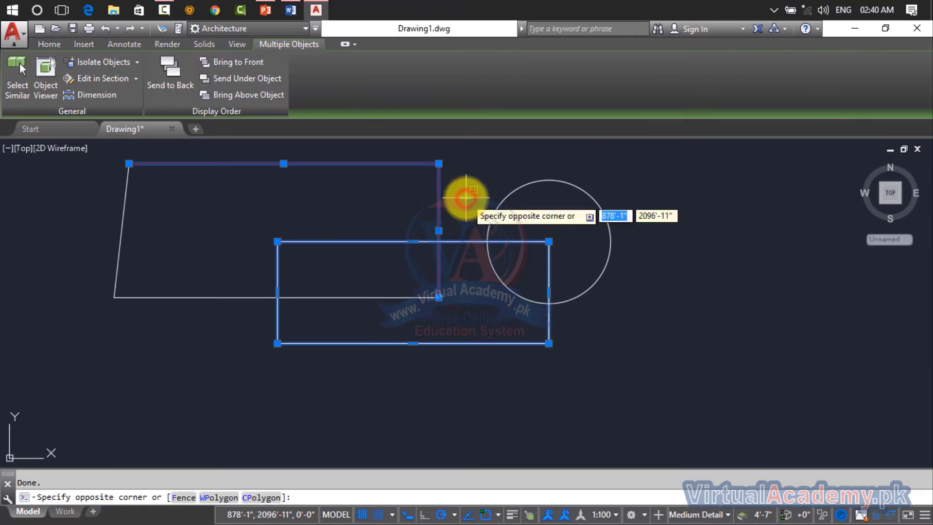
key("Escape")
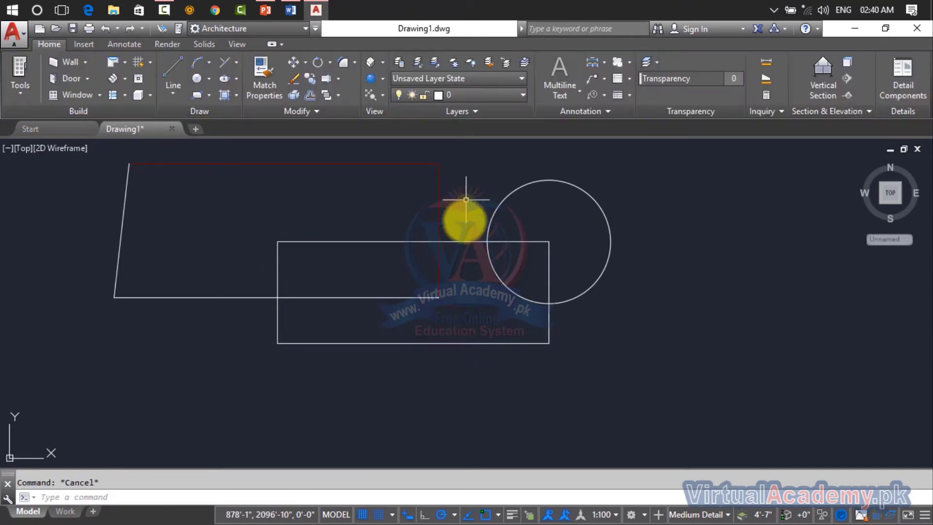
Step: Open the Layer Properties Manager and add a new layer to the drawing
left_click(467, 240)
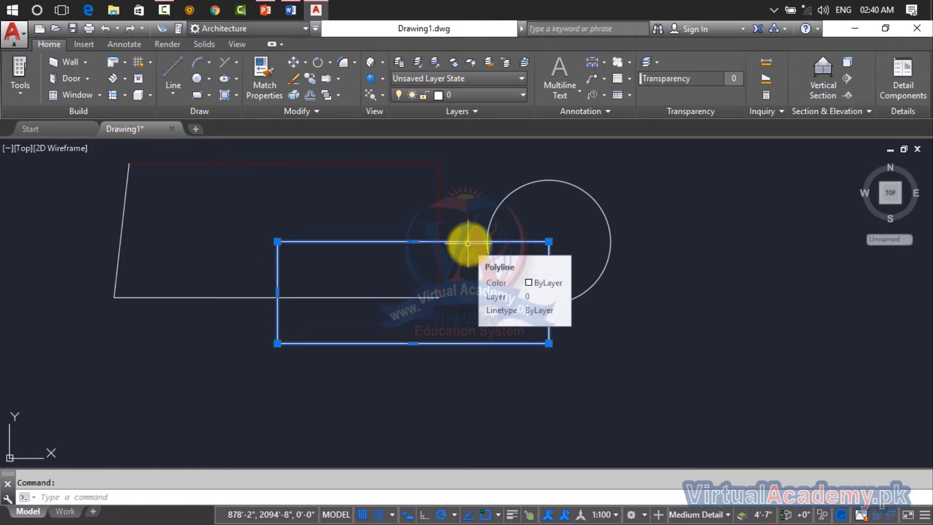
left_click(467, 111)
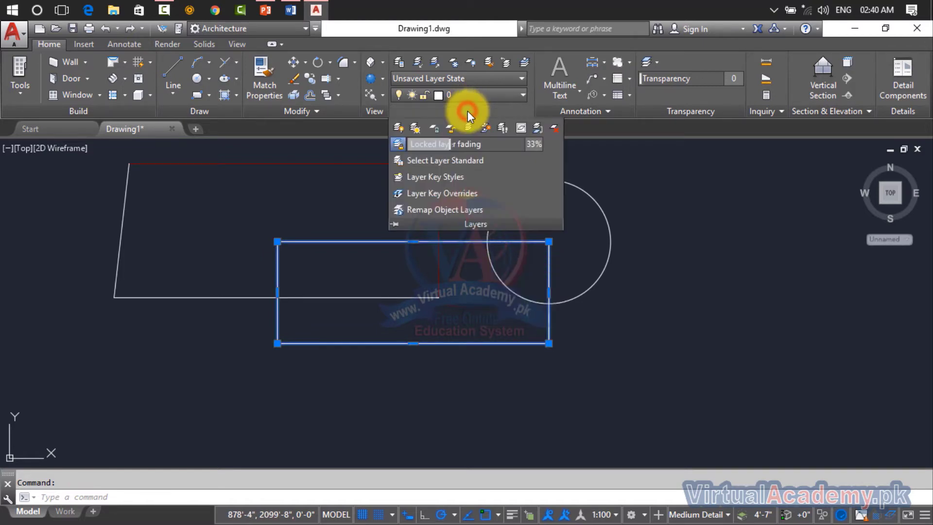
left_click(399, 62)
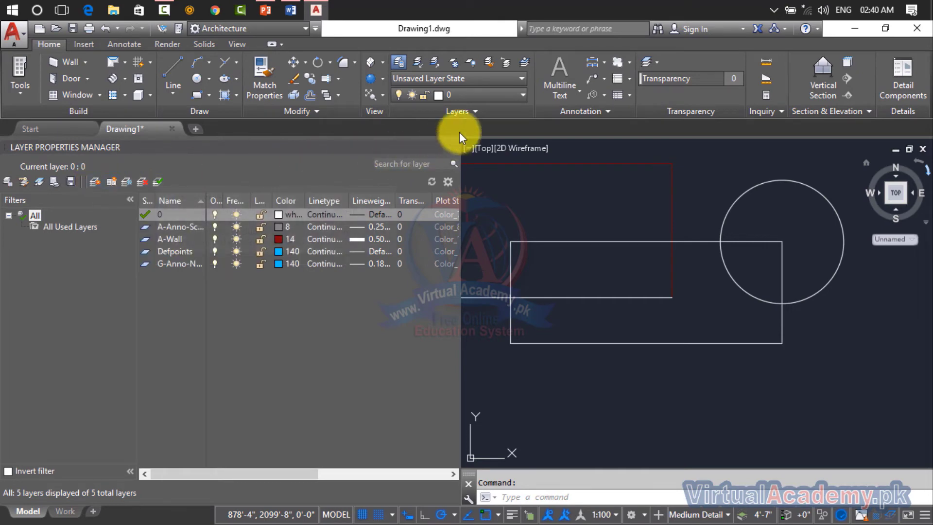
left_click(468, 118)
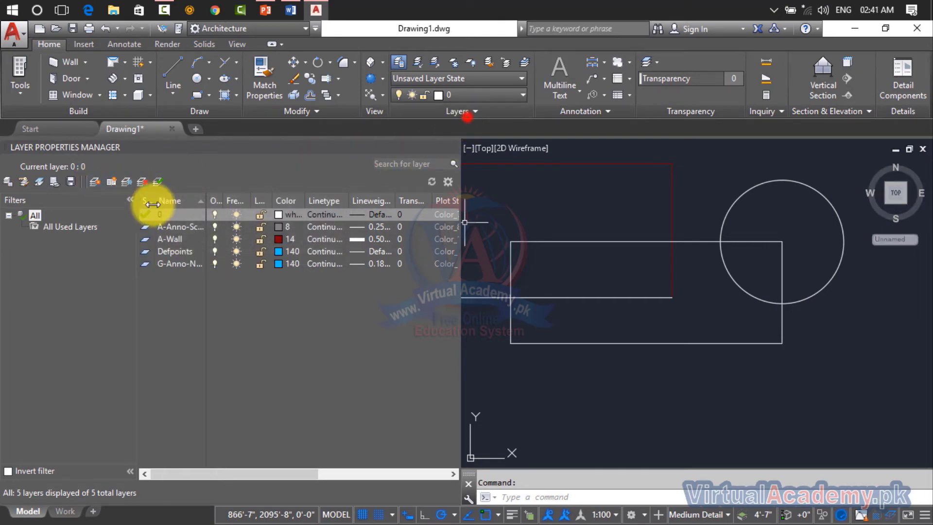
left_click(96, 182)
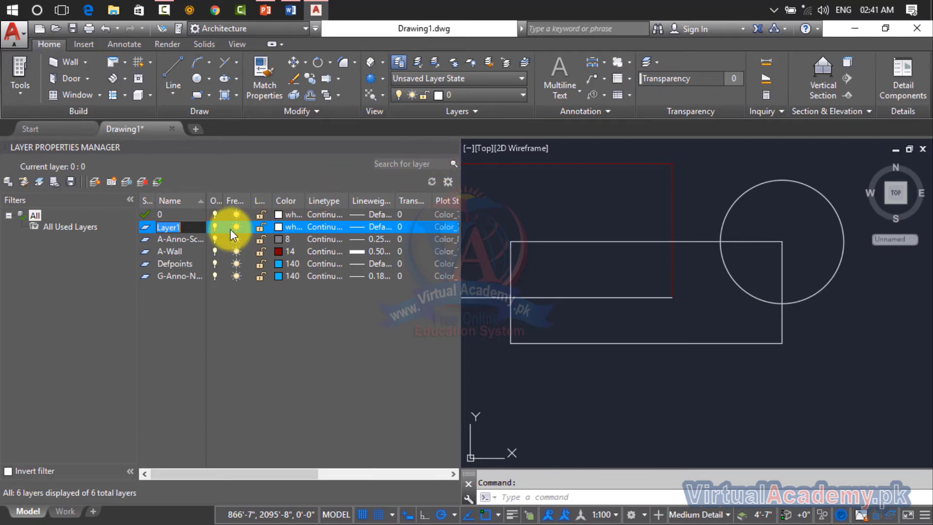
left_click(179, 227)
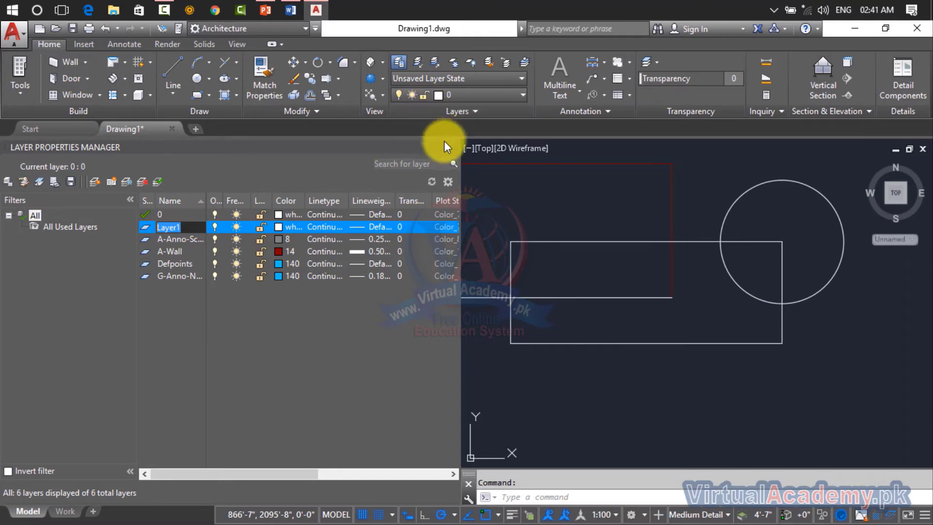
Step: Check the new layer among the available layer choices and make it the current layer
left_click(466, 101)
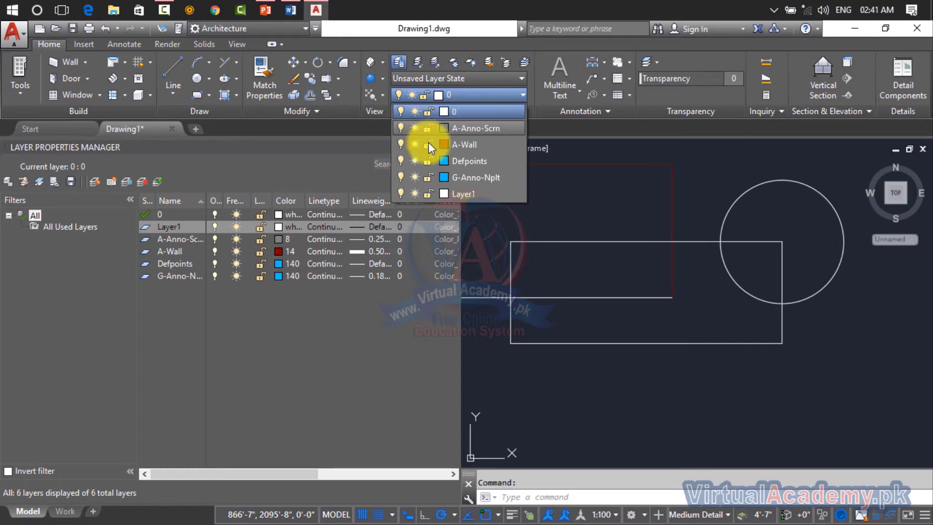
left_click(179, 228)
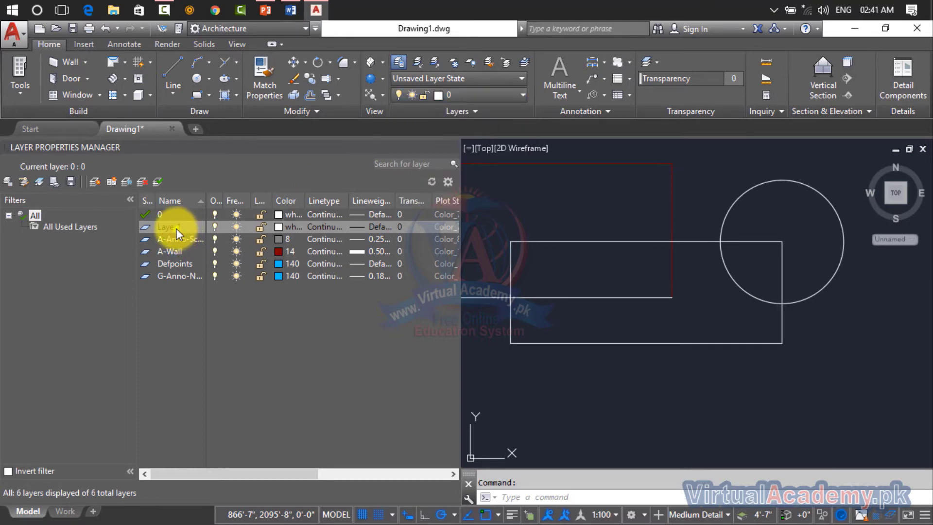
right_click(176, 228)
left_click(173, 228)
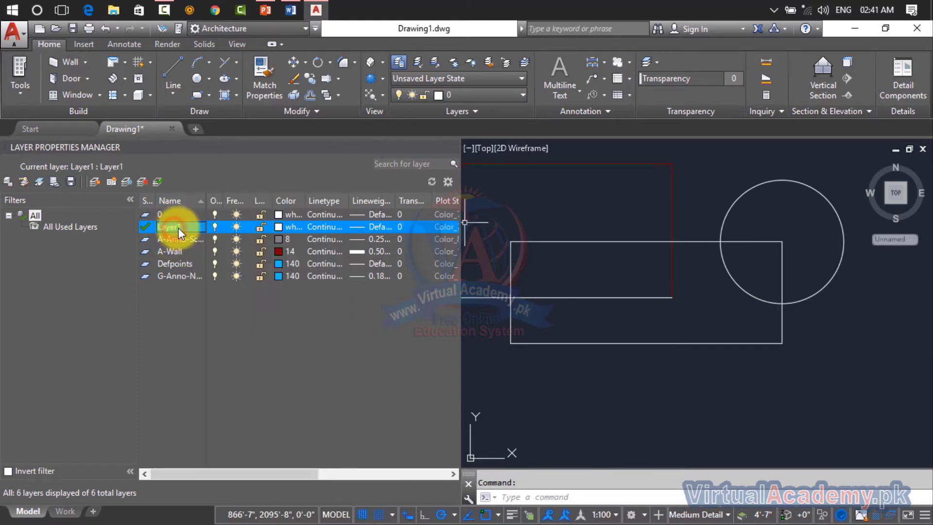
left_click(145, 226)
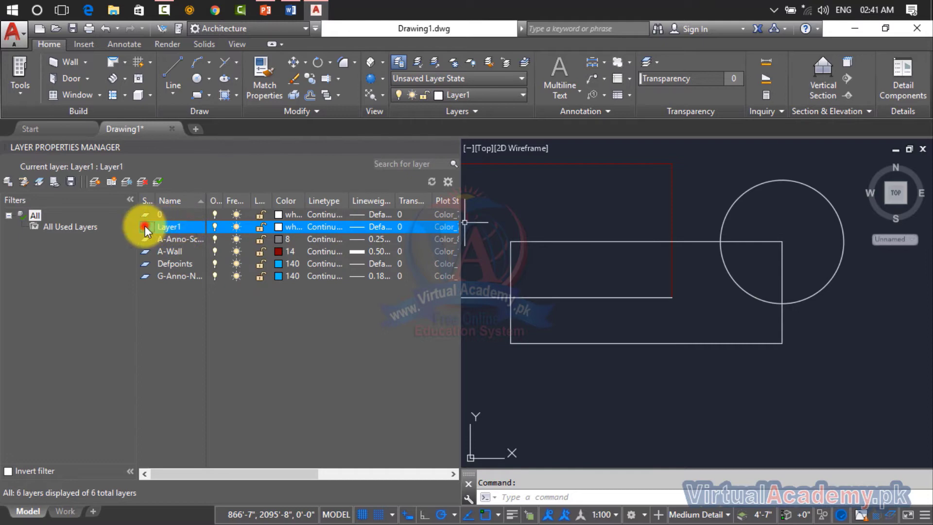
Step: Rename the newly created layer as Rec
left_click(171, 227)
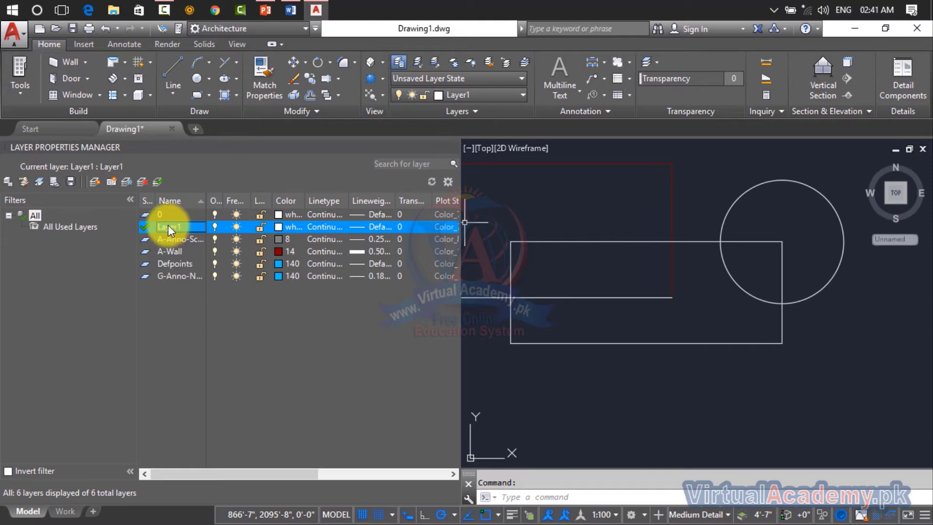
right_click(159, 229)
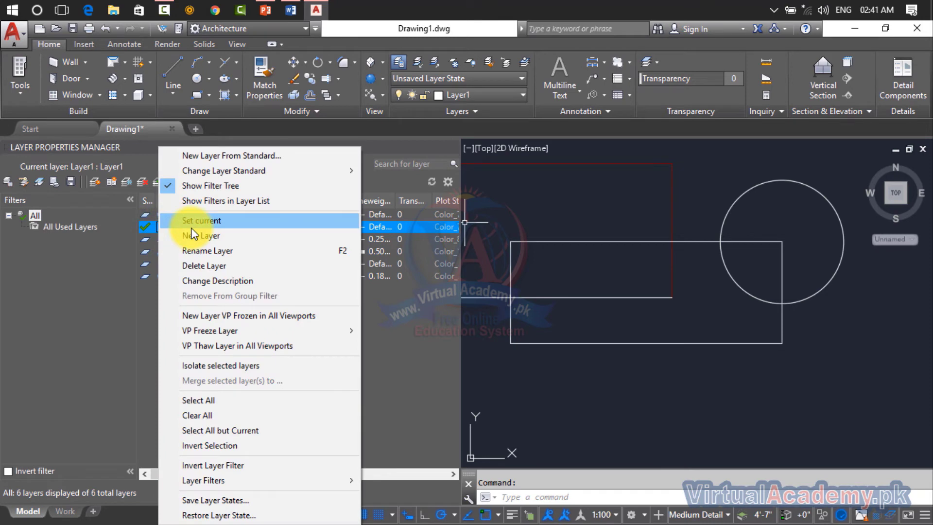
left_click(195, 249)
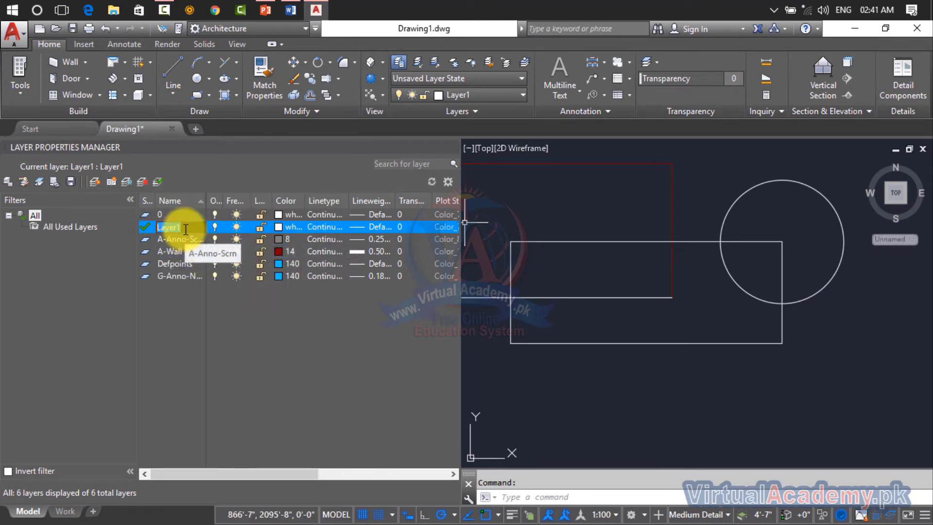
key("BackSpace")
type("r")
key("BackSpace")
type("Rec")
Step: Close the Layer Properties Manager and set the Rec layer's colour to index colour 22
left_click(278, 227)
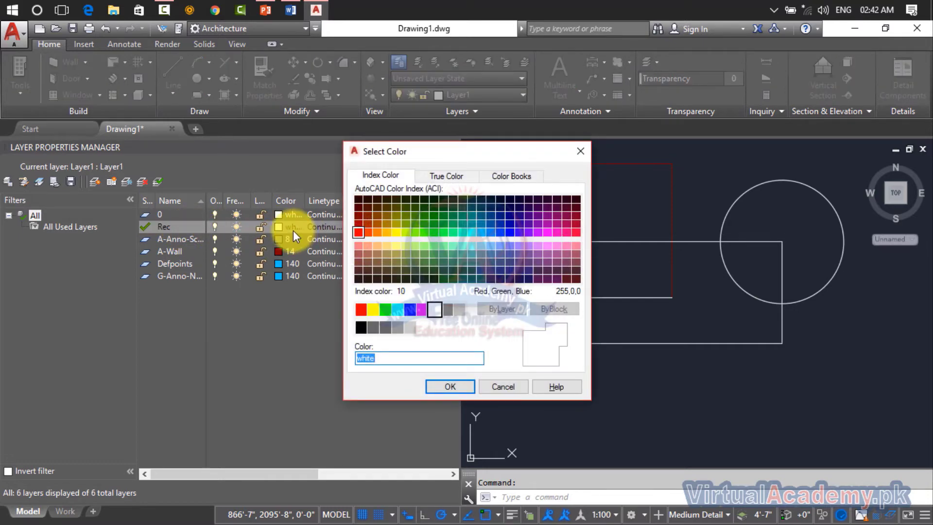
left_click(583, 150)
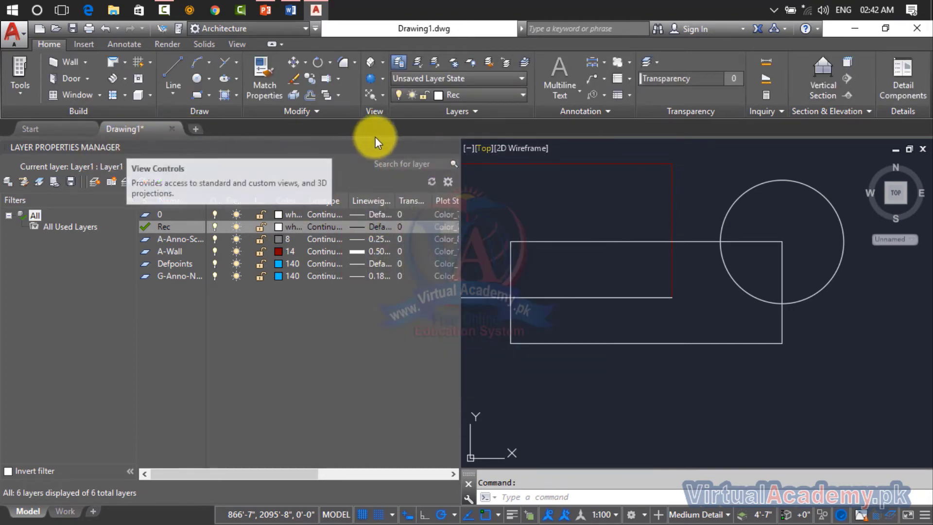
left_click(448, 146)
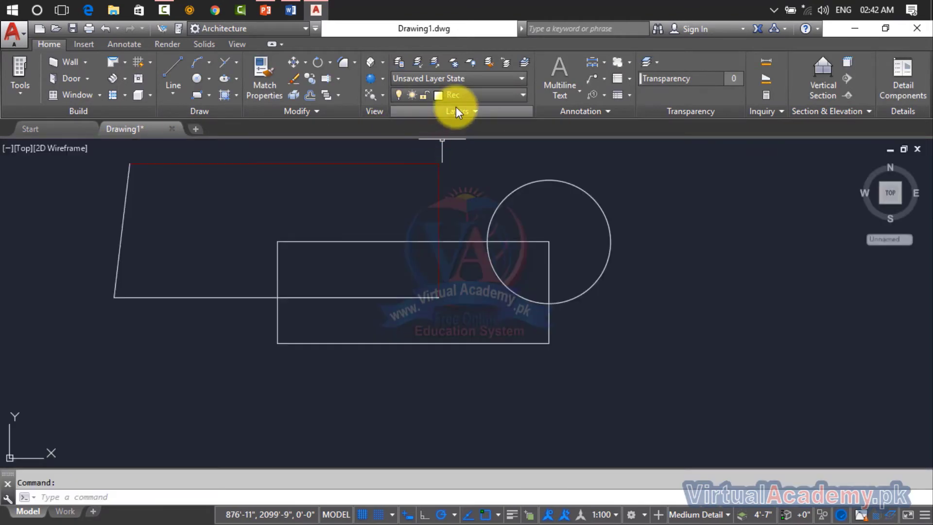
left_click(461, 95)
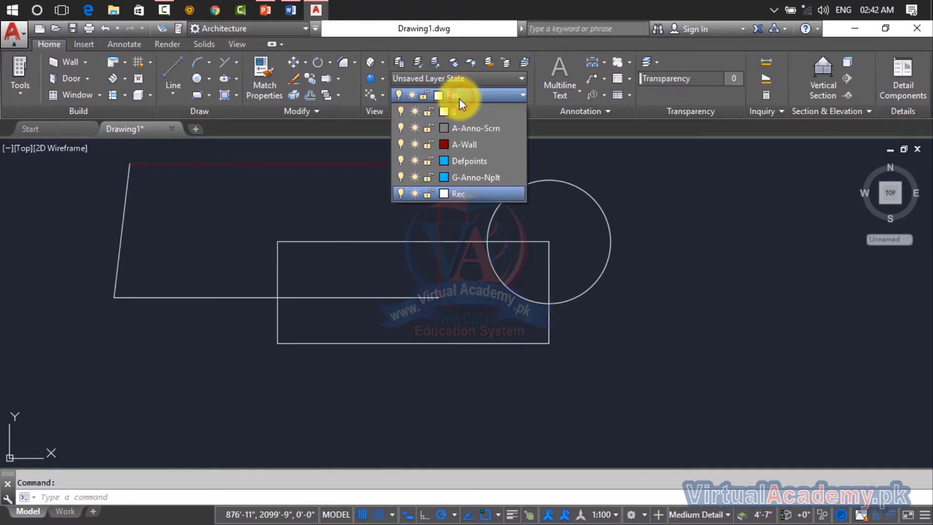
left_click(443, 193)
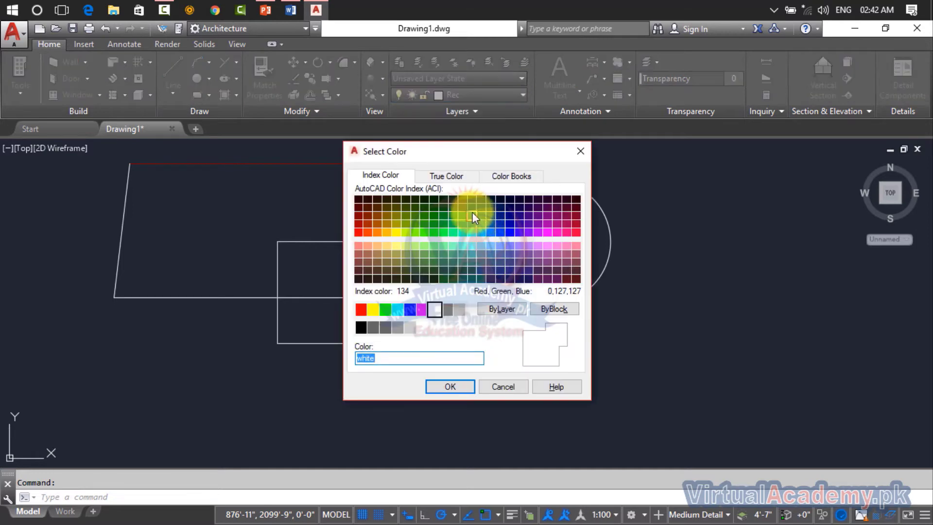
left_click(368, 222)
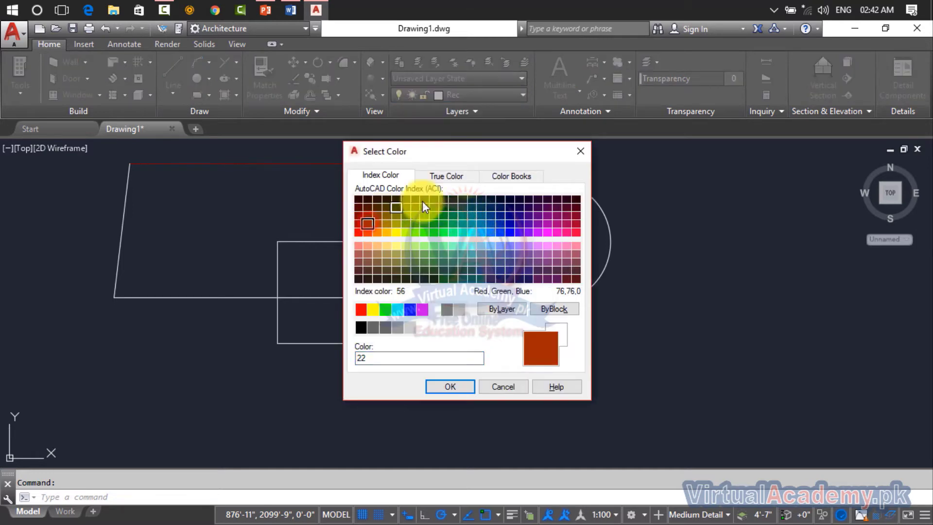
left_click(450, 386)
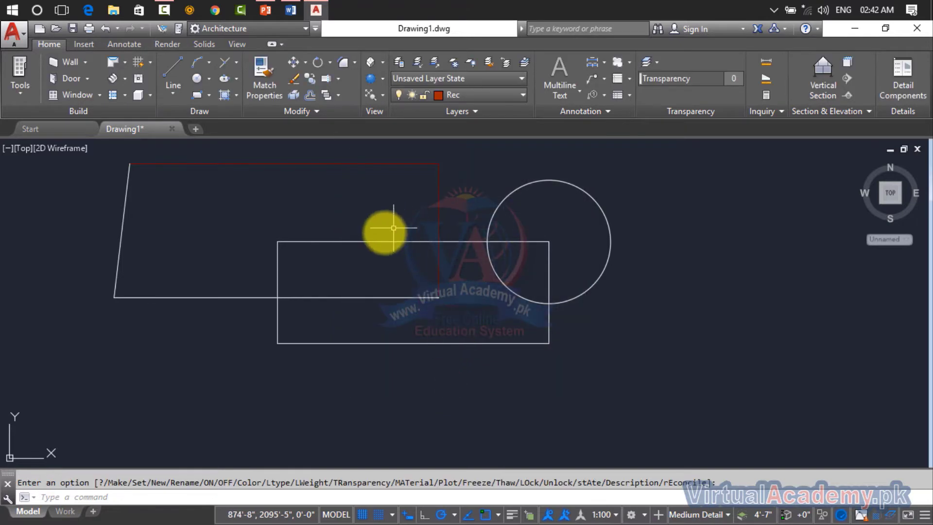
Step: Reopen the Layer Properties Manager and widen it to show all property columns through Description
left_click(459, 99)
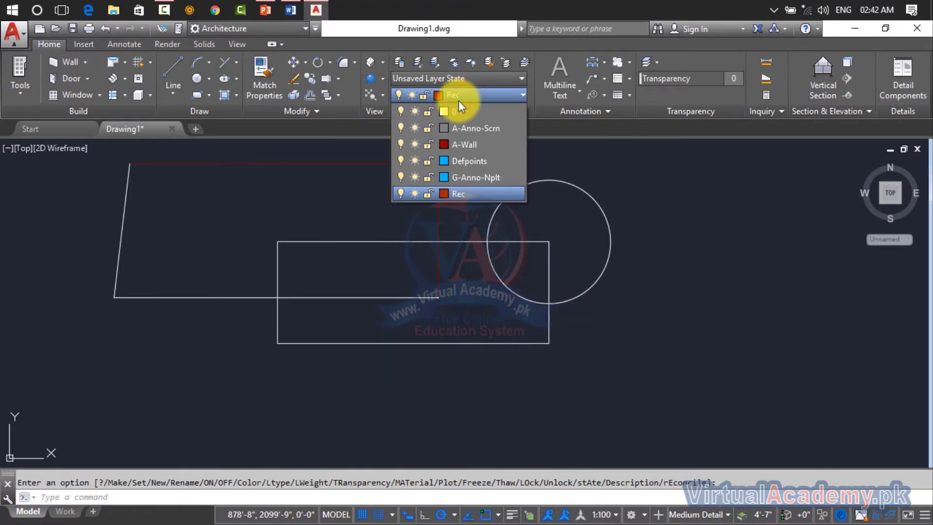
left_click(398, 60)
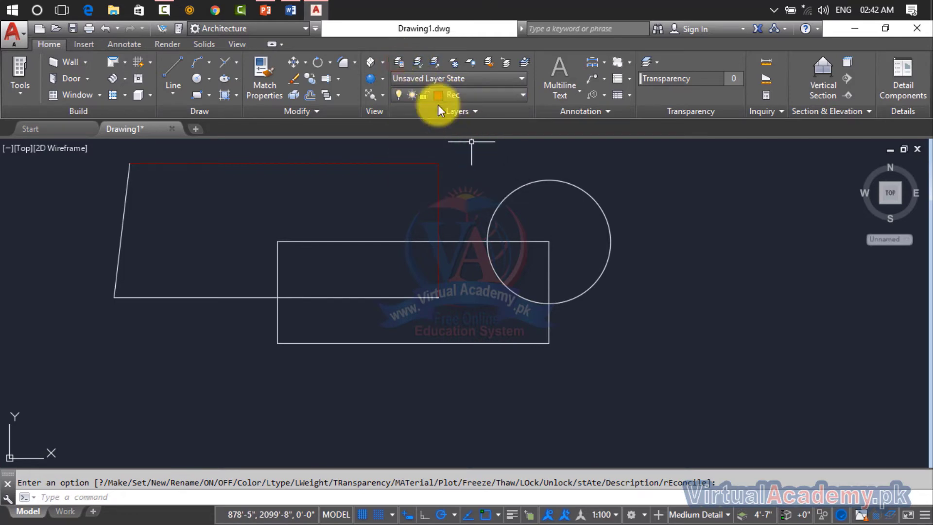
left_click(404, 66)
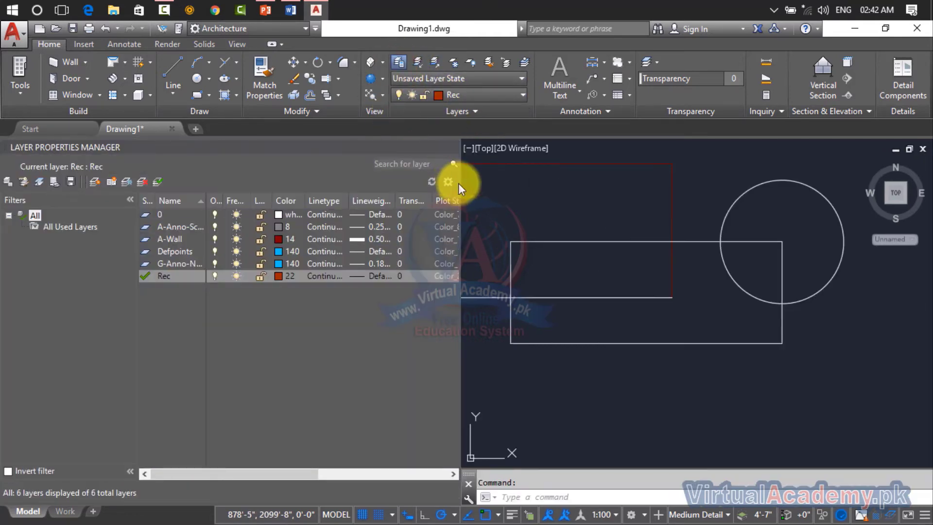
left_click(461, 183)
mouse_move(461, 183)
left_mouse_down()
mouse_move(500, 171)
mouse_move(459, 145)
mouse_move(691, 155)
left_mouse_up()
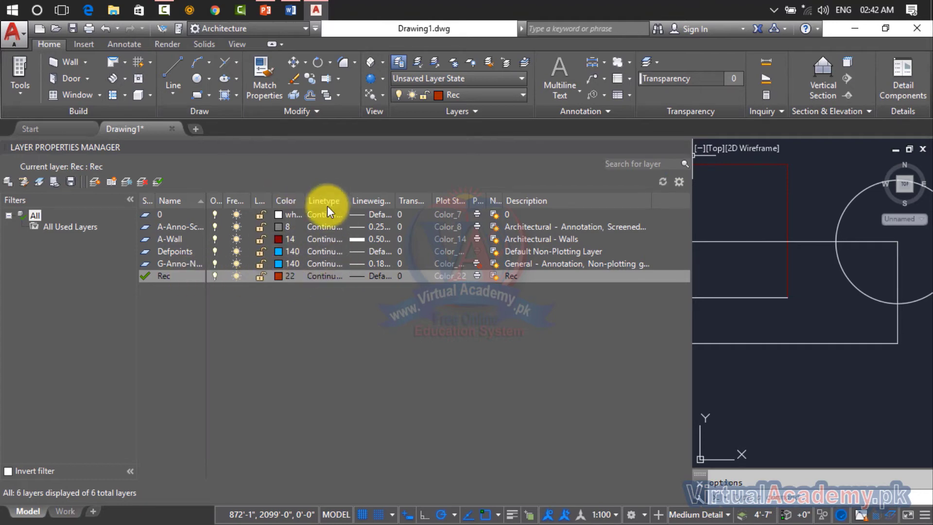
Step: Load the ZIGZAG linetype from acad.lin into the drawing's list of loaded linetypes
left_click(321, 275)
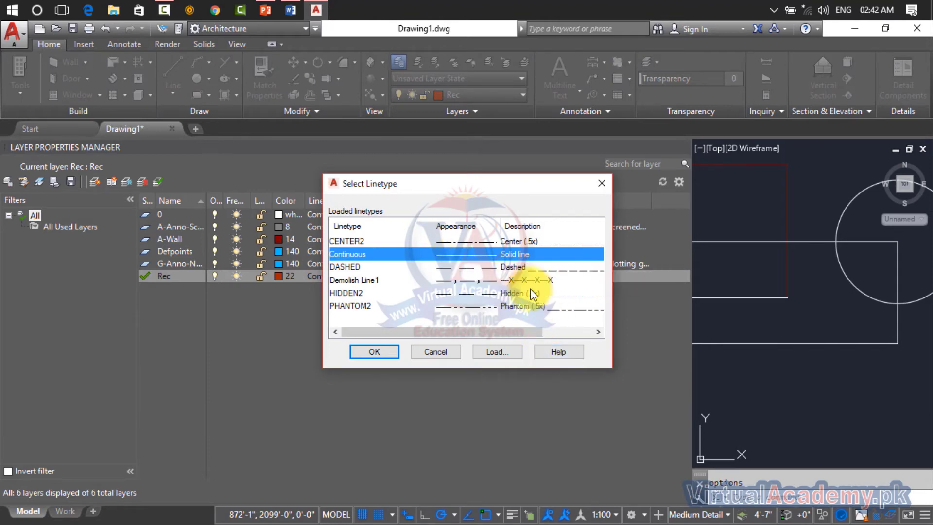
scroll(517, 318, "right", 1)
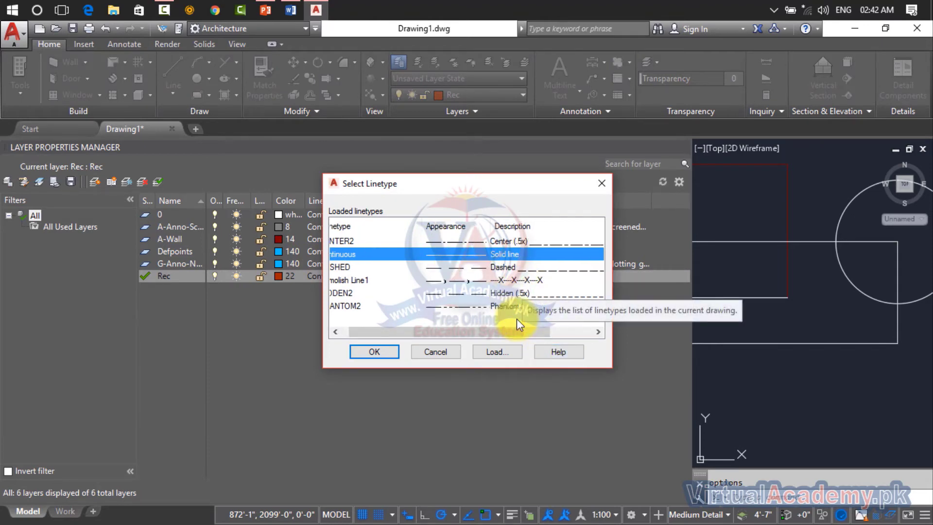
left_click(486, 352)
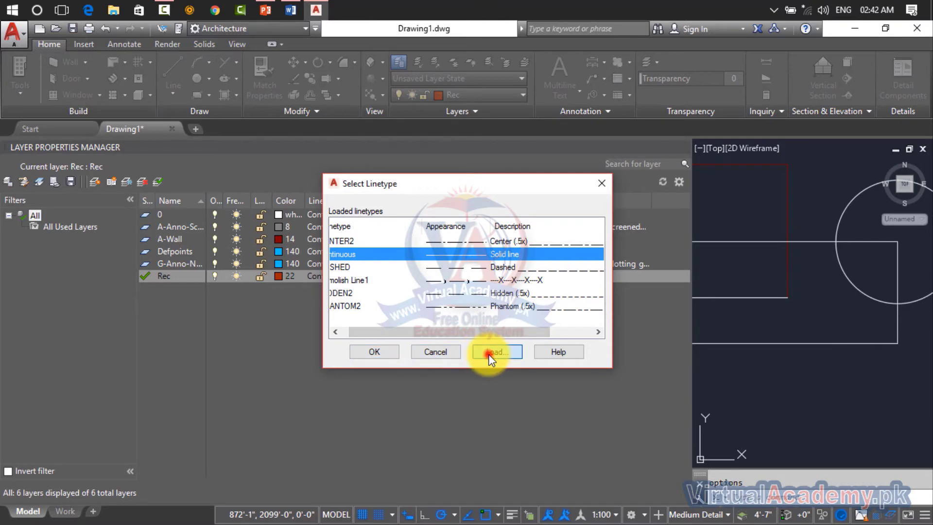
scroll(502, 293, "down", 15)
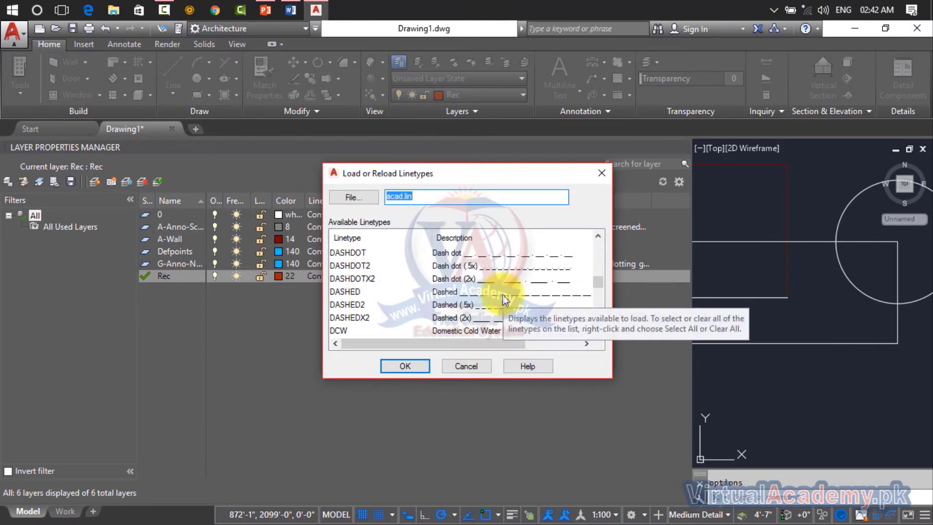
left_click(474, 278)
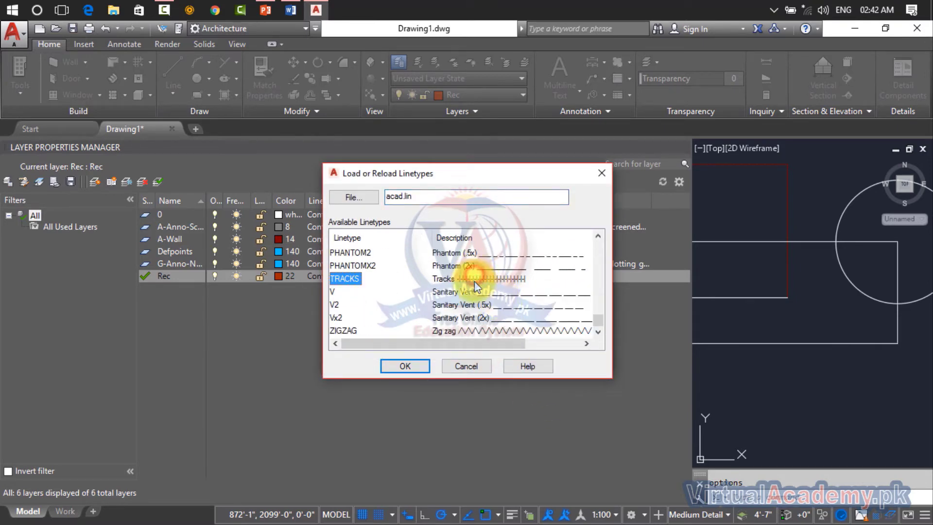
left_click(482, 329)
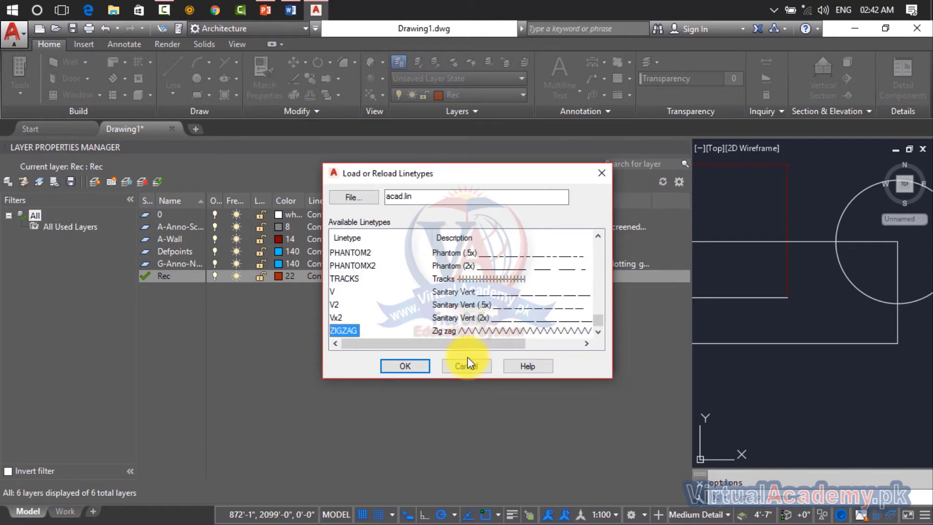
left_click(423, 369)
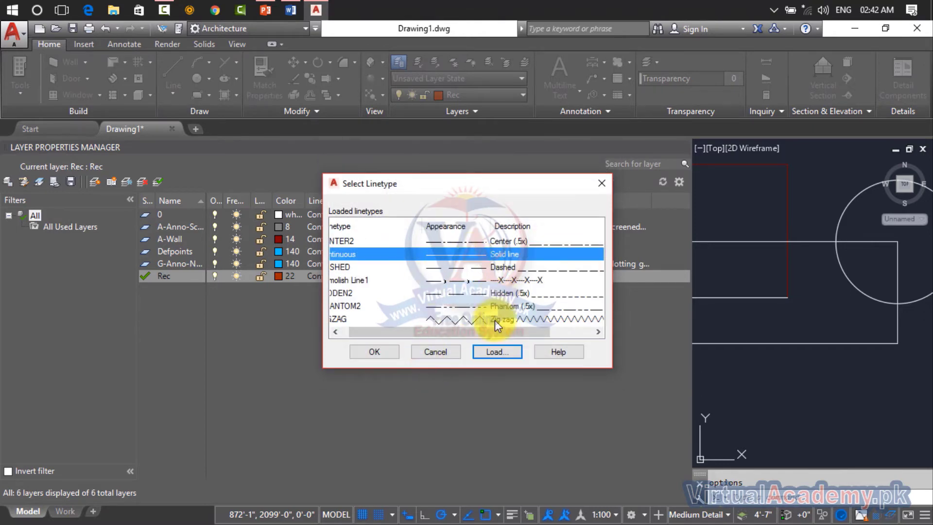
left_click(373, 352)
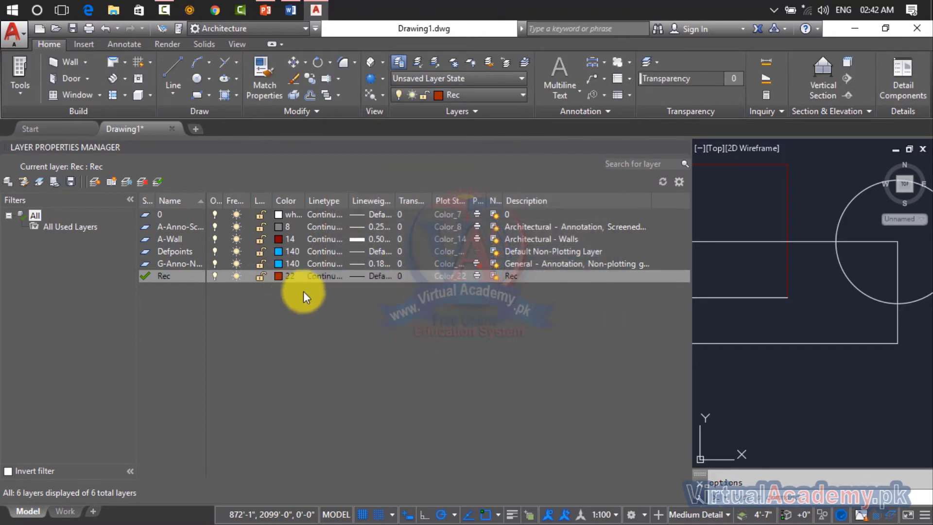
Step: Set the Rec layer's lineweight to 0.50 mm
left_click(381, 277)
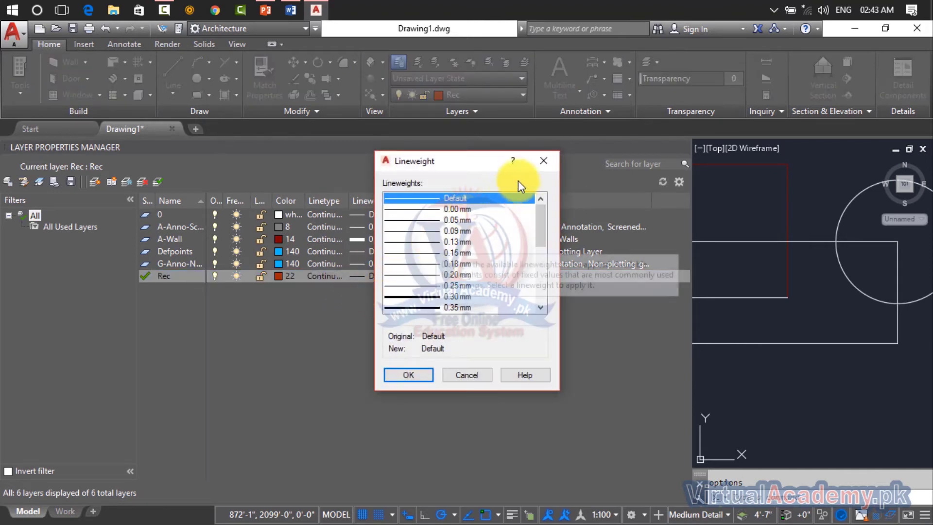
left_click(544, 160)
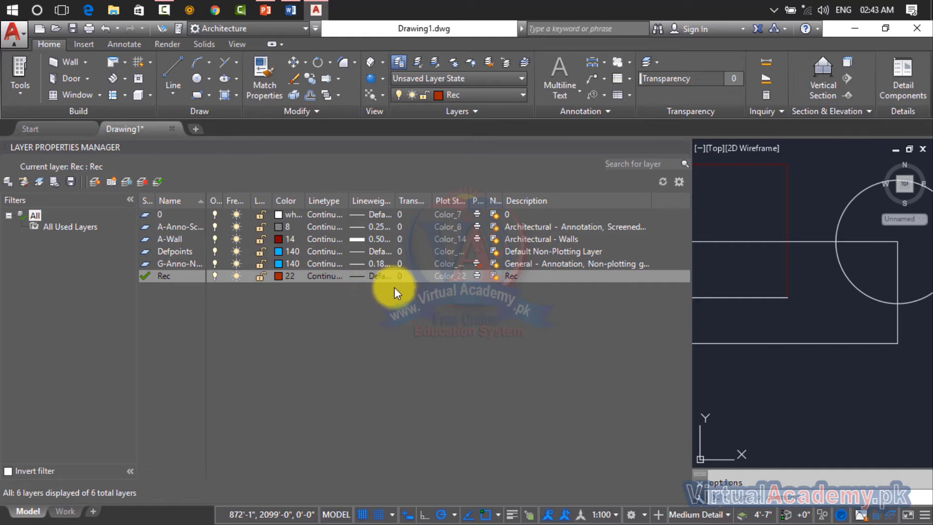
left_click(354, 276)
scroll(425, 241, "down", 1)
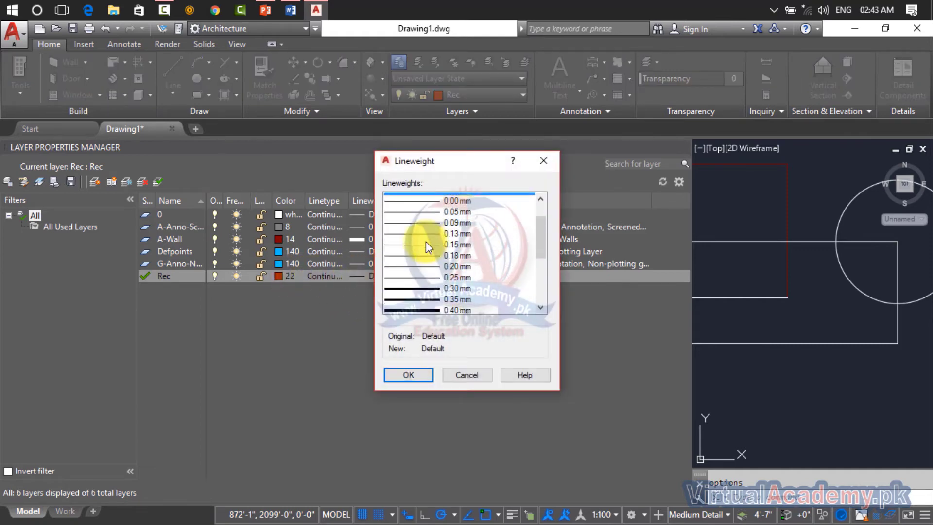
scroll(425, 241, "down", 2)
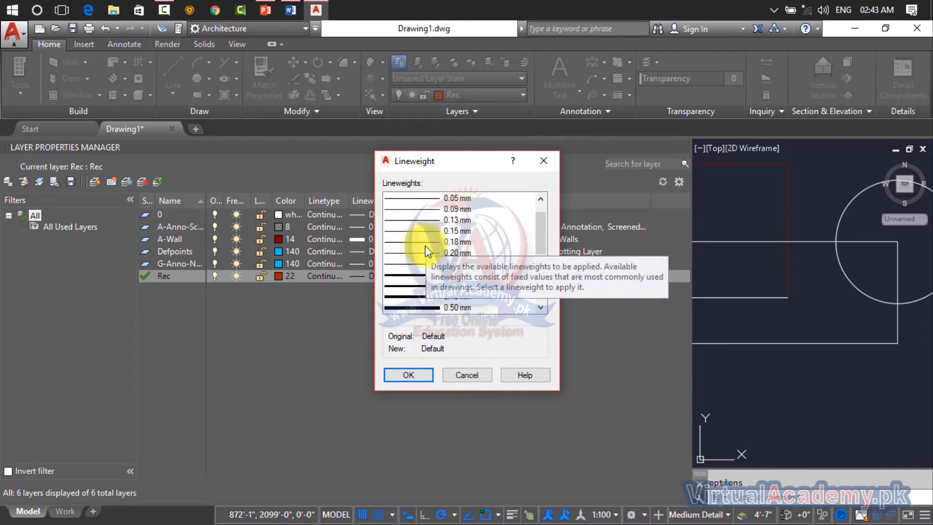
left_click(416, 308)
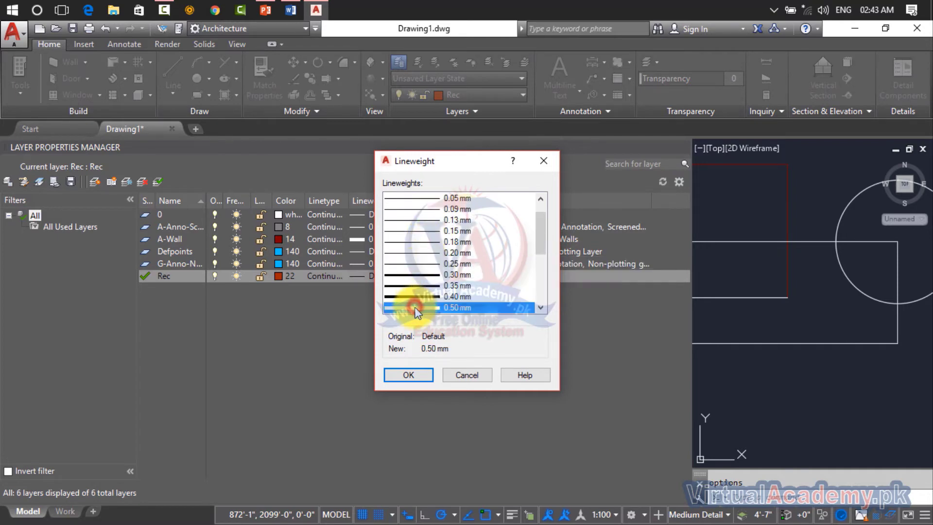
left_click(410, 375)
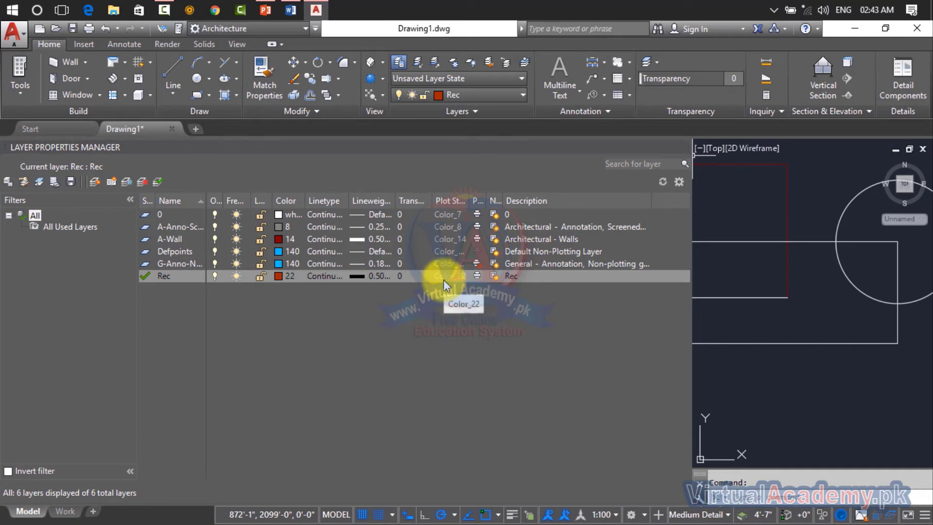
Step: Assign the loaded ZIGZAG linetype to the Rec layer
left_click(314, 277)
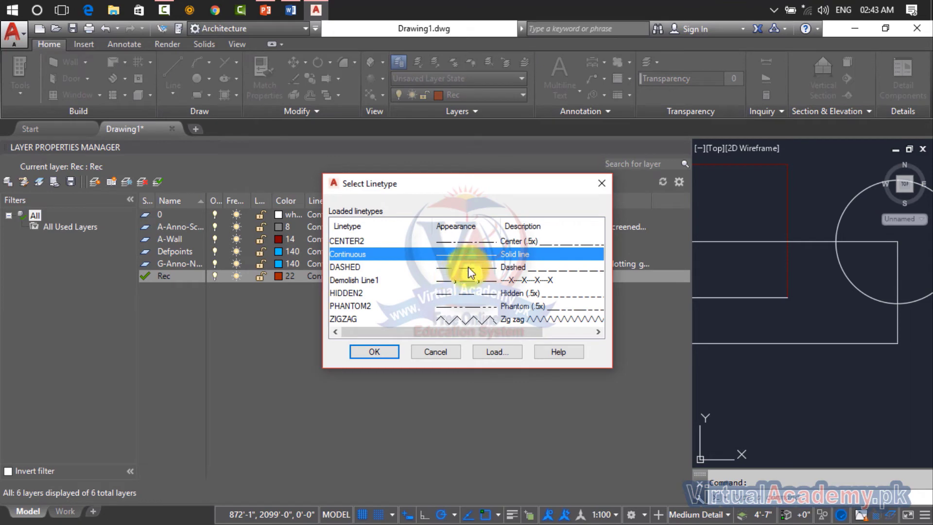
left_click(477, 321)
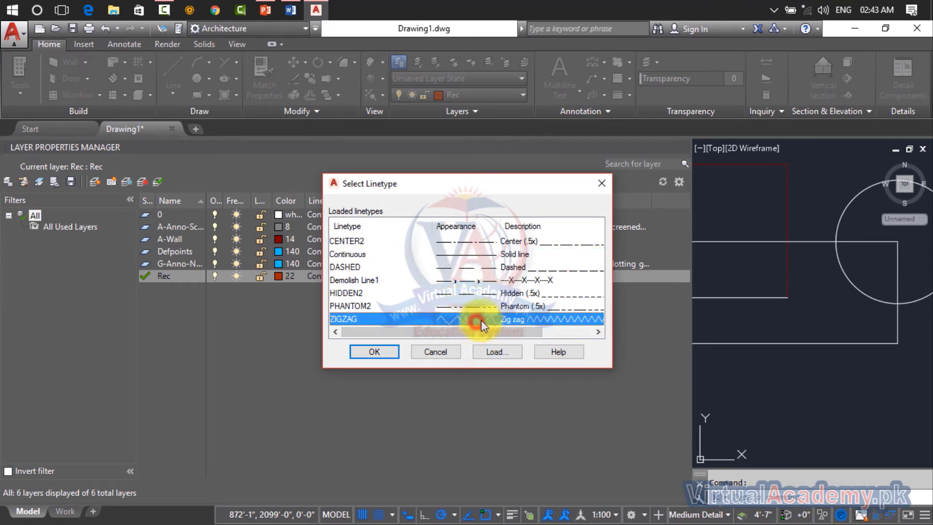
left_click(380, 348)
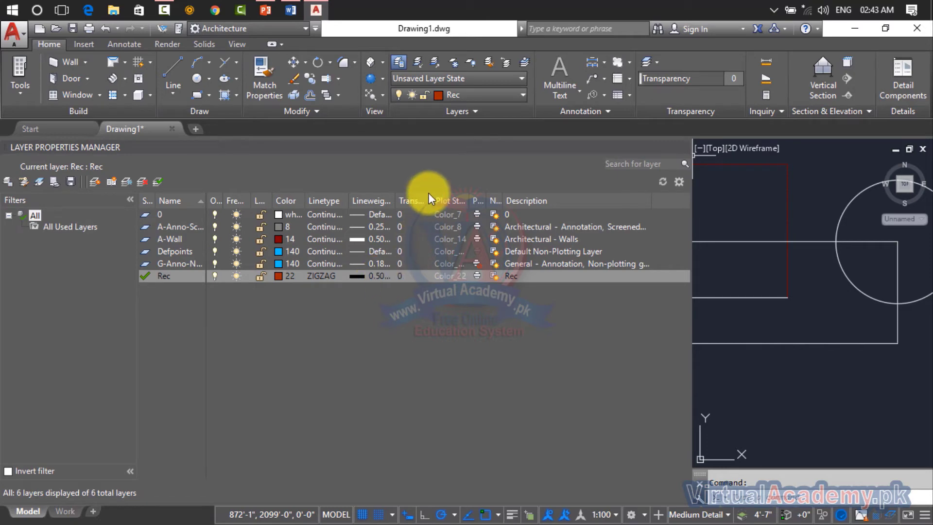
Step: Set the Rec layer's transparency to 0 and close the Layer Properties Manager
left_click(421, 278)
left_click(421, 278)
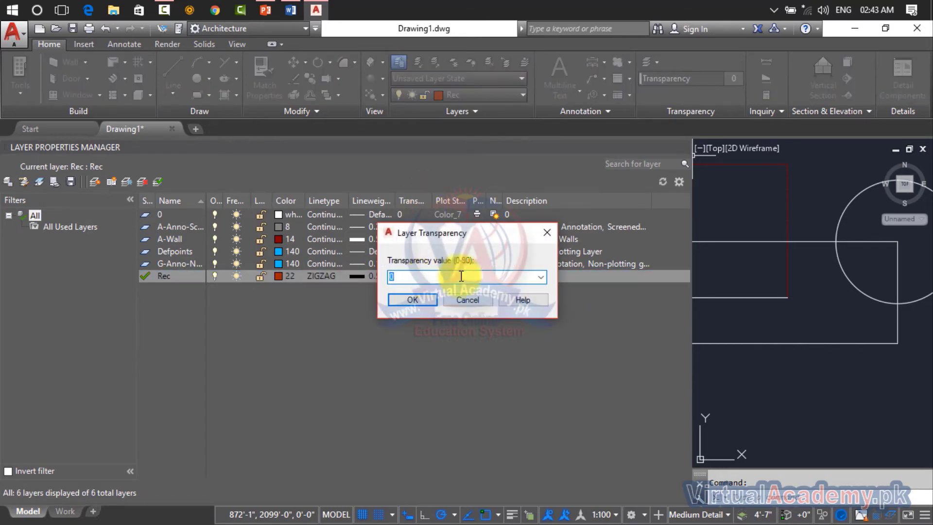
left_click(539, 277)
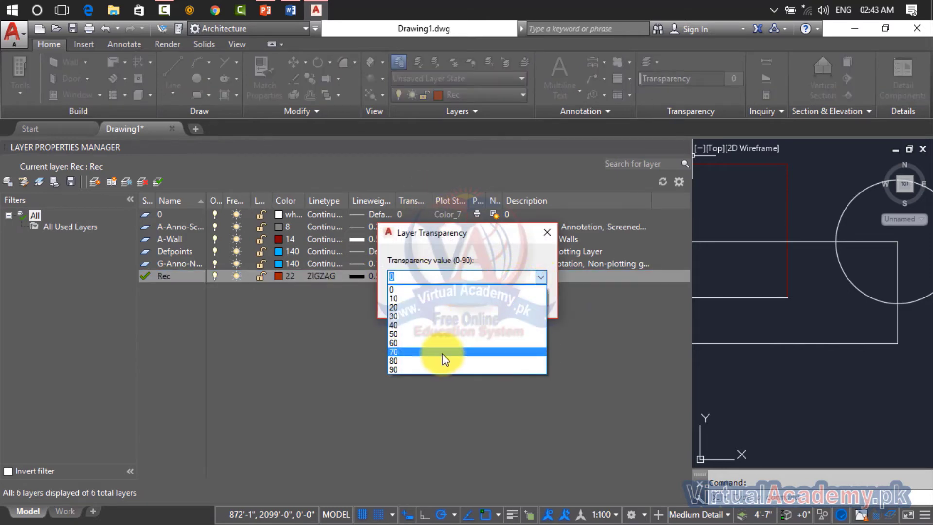
left_click(442, 291)
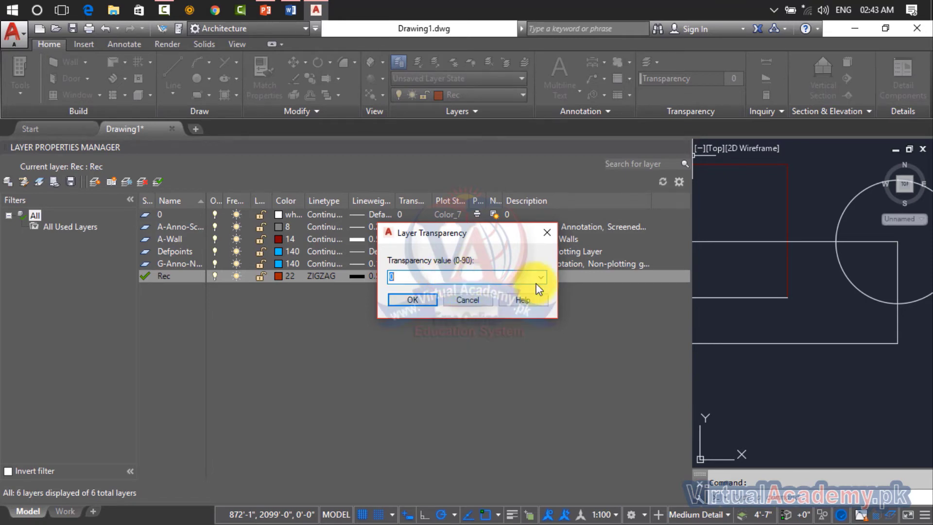
key("Return")
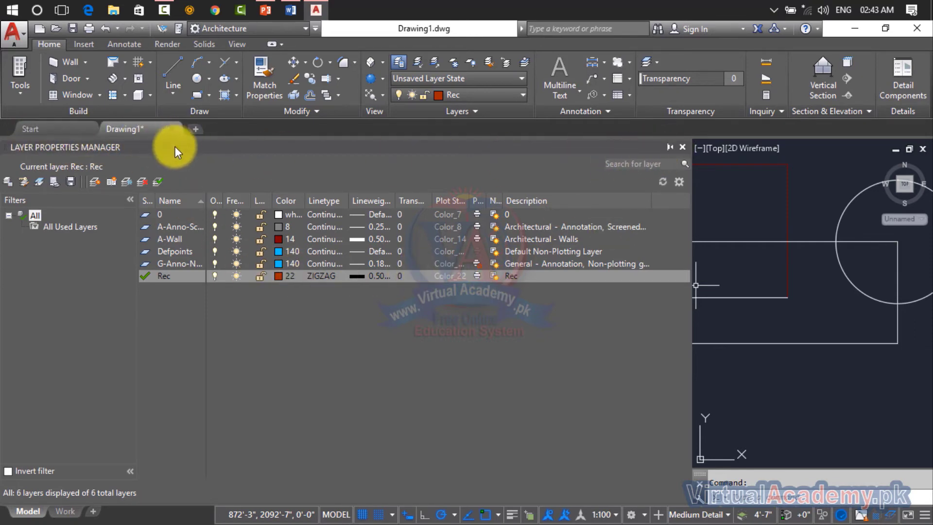
left_click(684, 146)
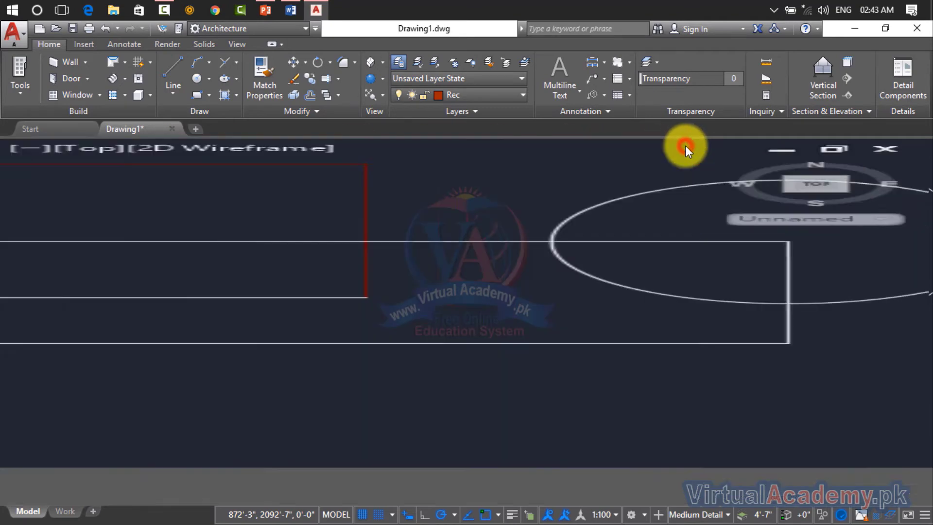
Step: Assign the rectangle that overlaps the circle to the Rec layer and clear the selection
left_click(471, 241)
left_click(482, 99)
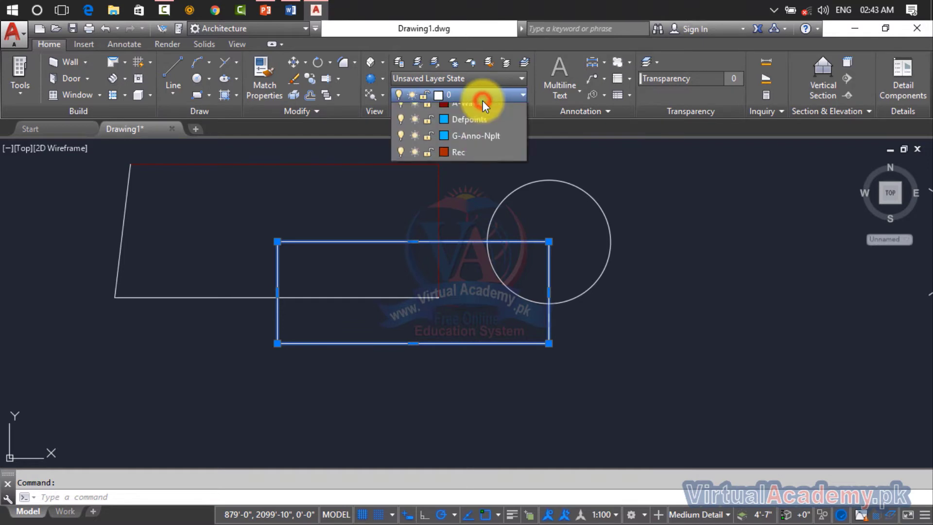
left_click(458, 193)
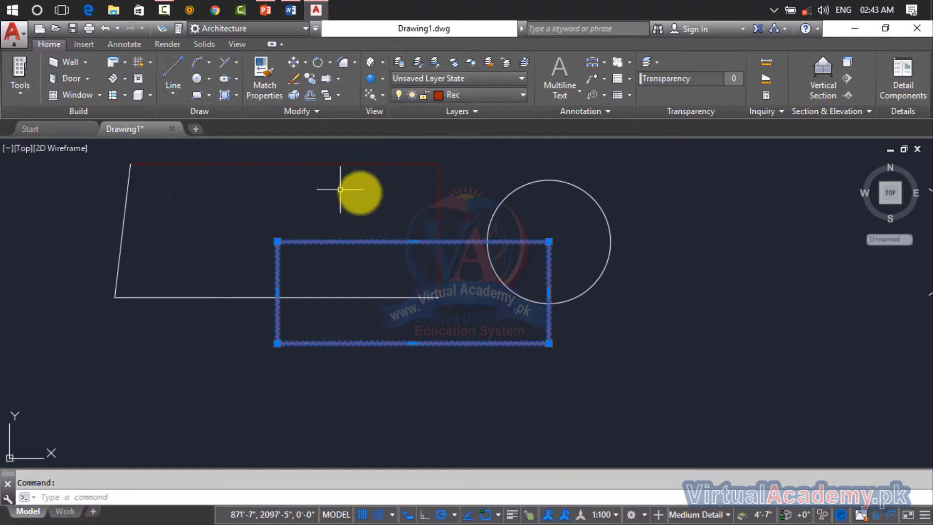
left_click(463, 185)
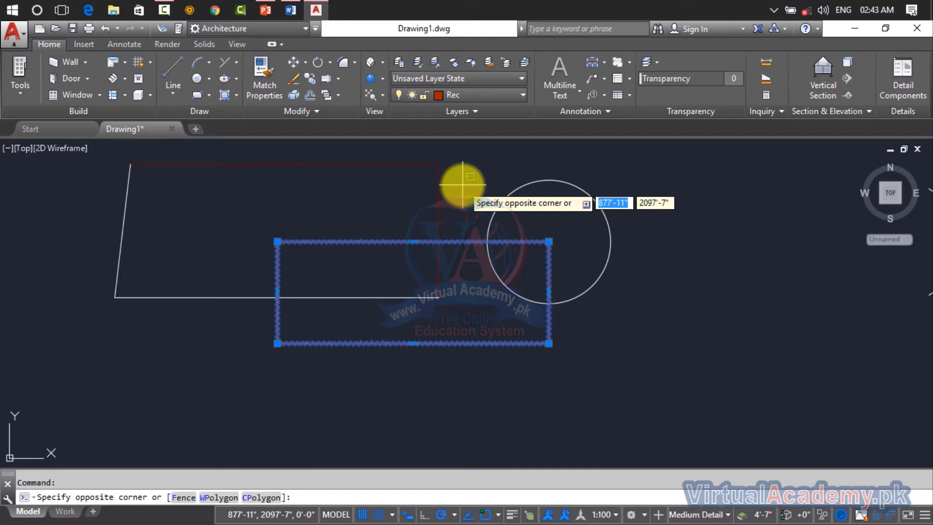
key("Escape")
Step: Check the rectangle's zigzag outline and layer, and isolate the Rec layer before restoring the hidden layers
scroll(422, 233, "up", 5)
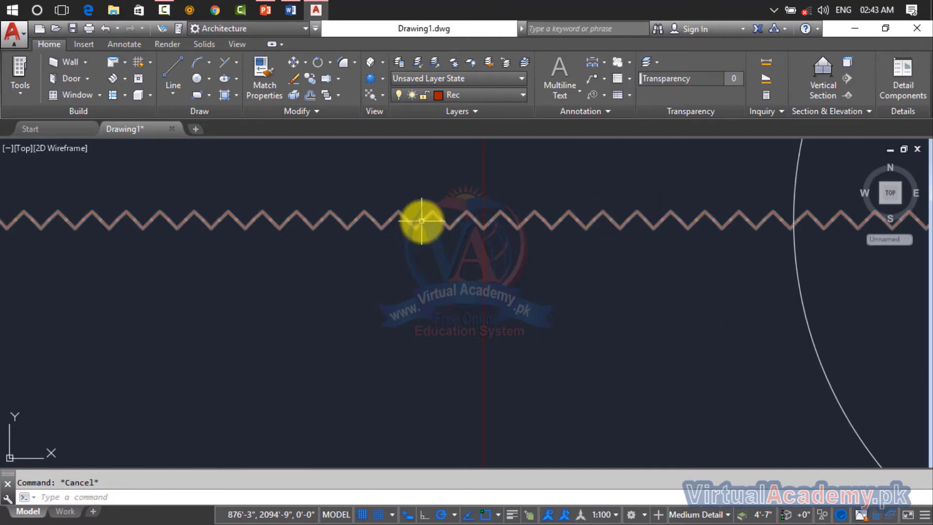
left_click(440, 217)
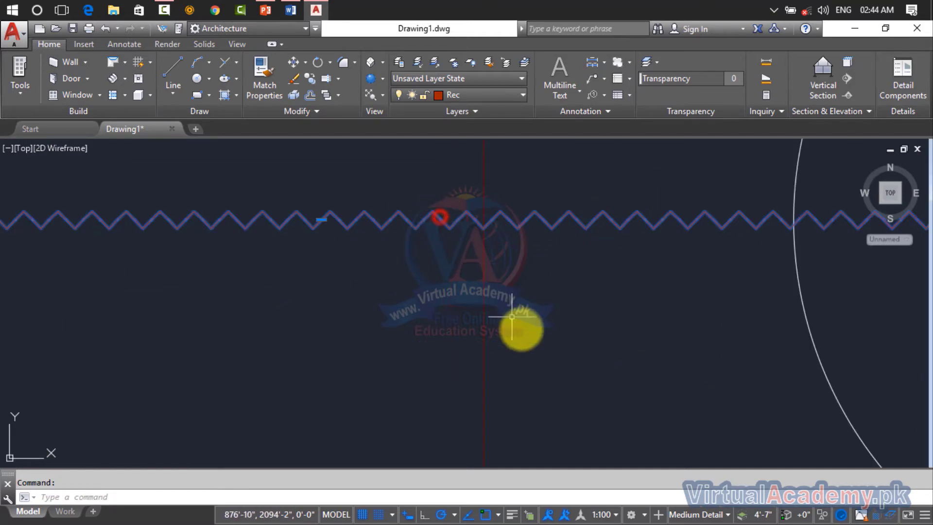
left_click(470, 96)
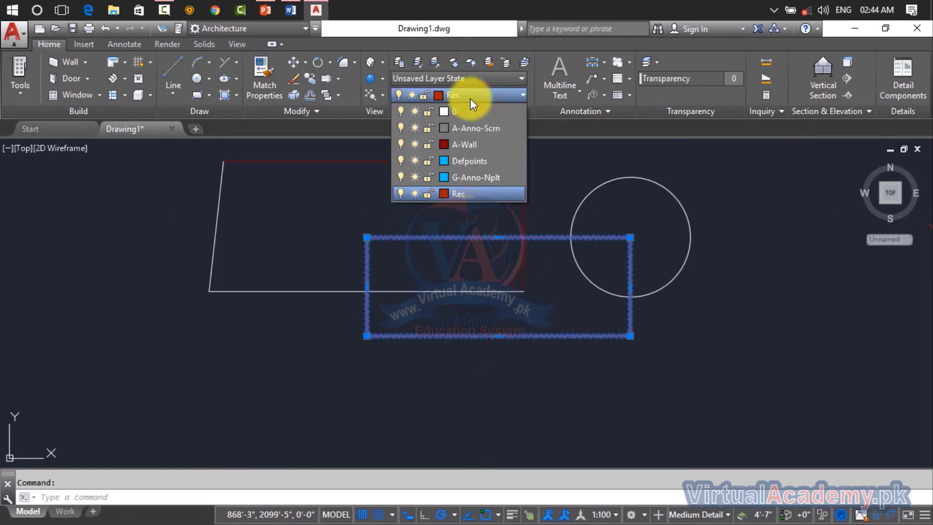
left_click(470, 98)
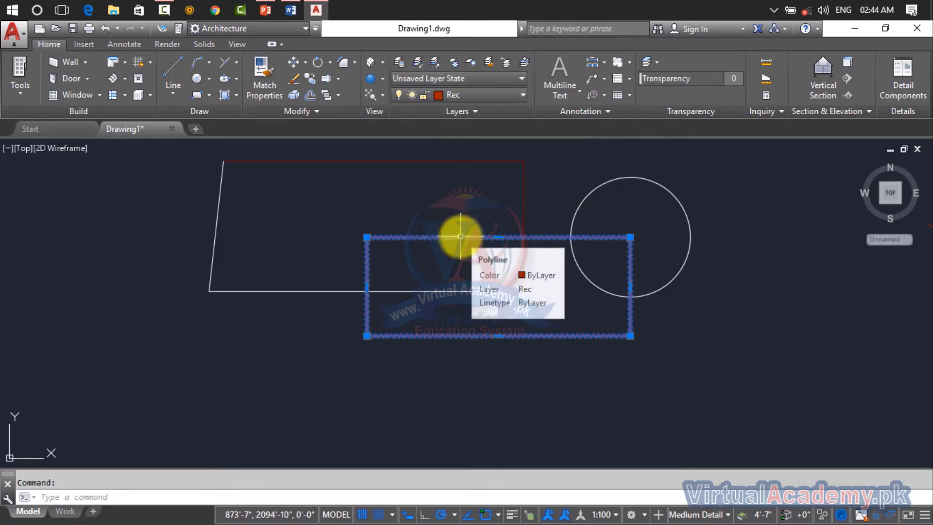
left_click(419, 61)
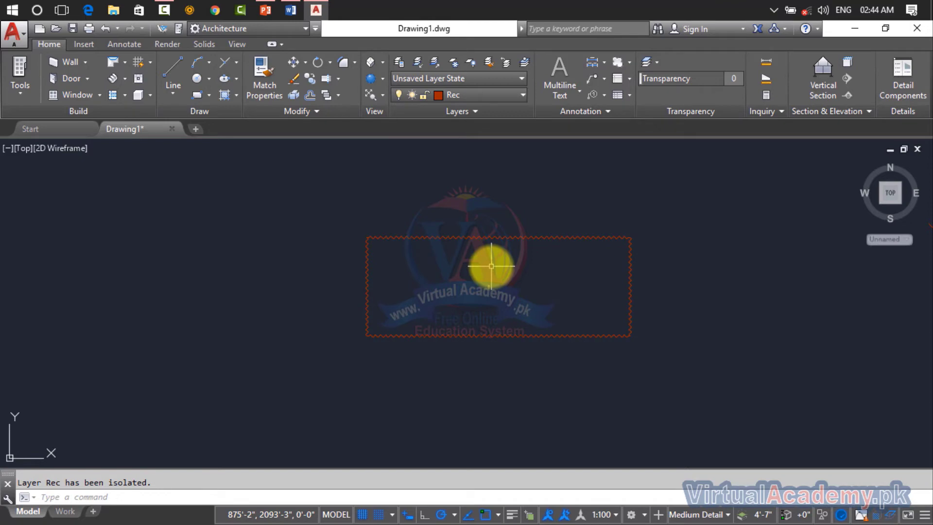
left_click(434, 62)
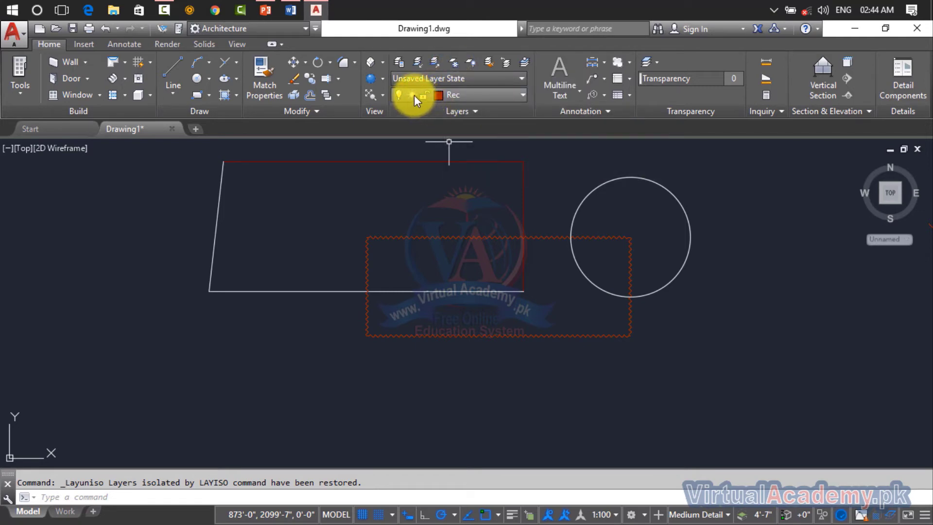
Step: Try to freeze the Rec layer with the layer Freeze tool by picking the zigzag rectangle, and end the command
left_click(472, 96)
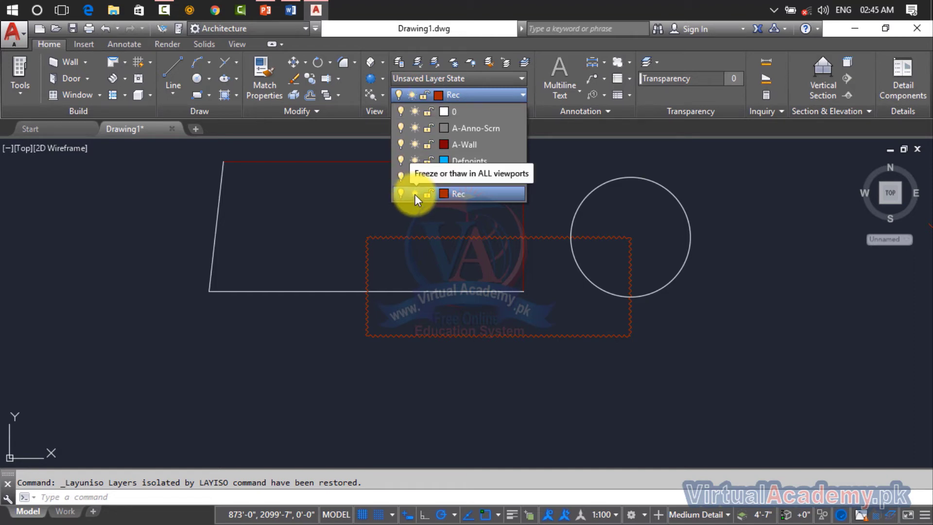
left_click(456, 64)
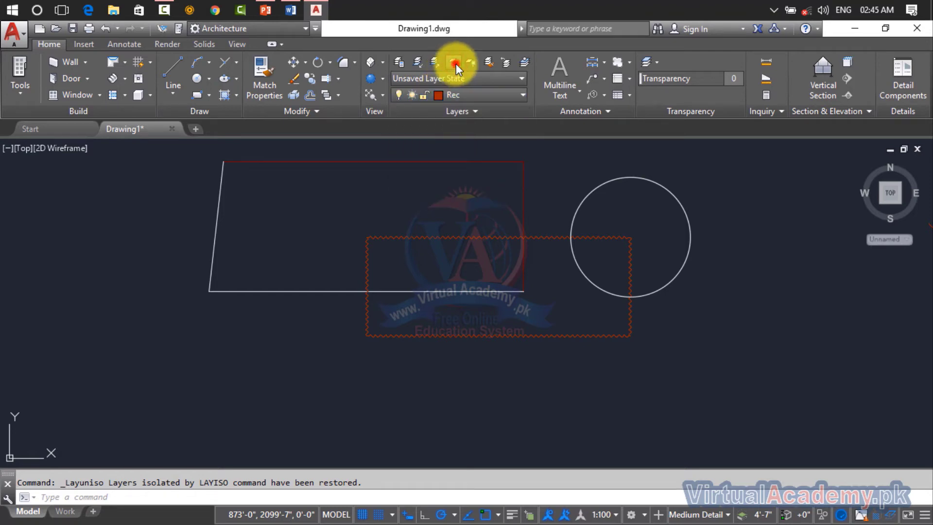
left_click(455, 64)
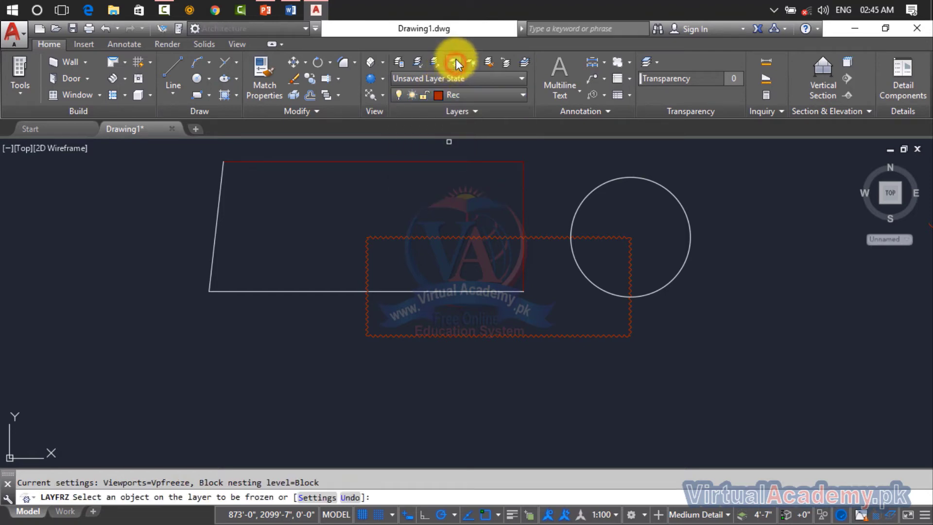
left_click(528, 237)
left_click(538, 237)
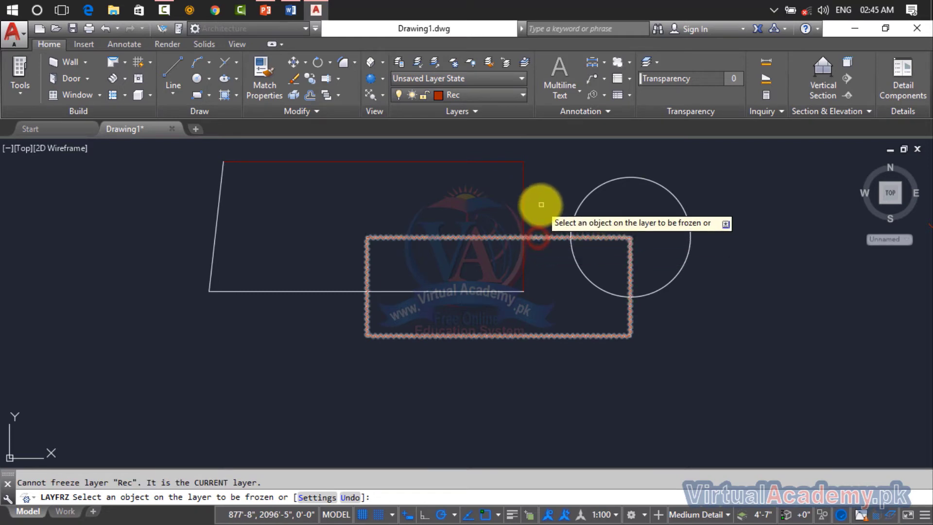
right_click(539, 204)
left_click(554, 211)
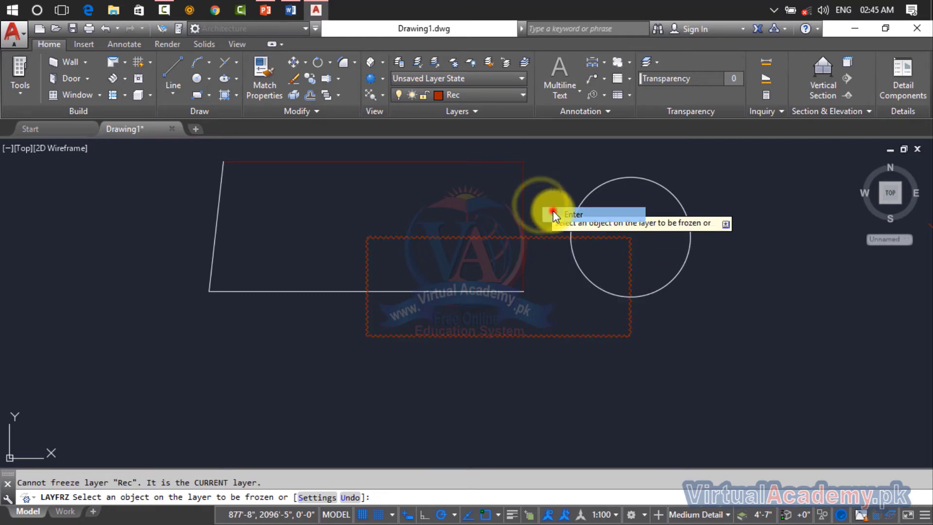
Step: Try to freeze the Rec layer through its own freeze setting while the zigzag rectangle is selected, and dismiss the warning
left_click(541, 237)
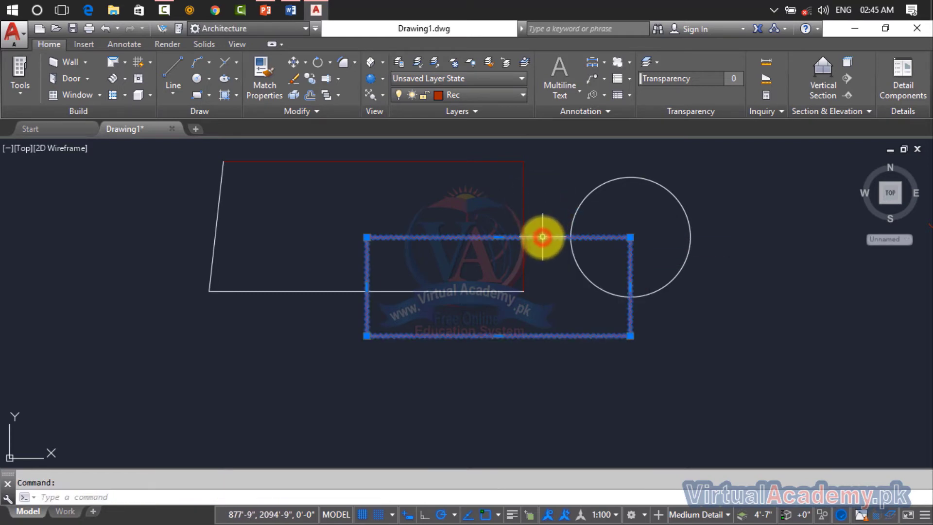
left_click(450, 95)
left_click(417, 194)
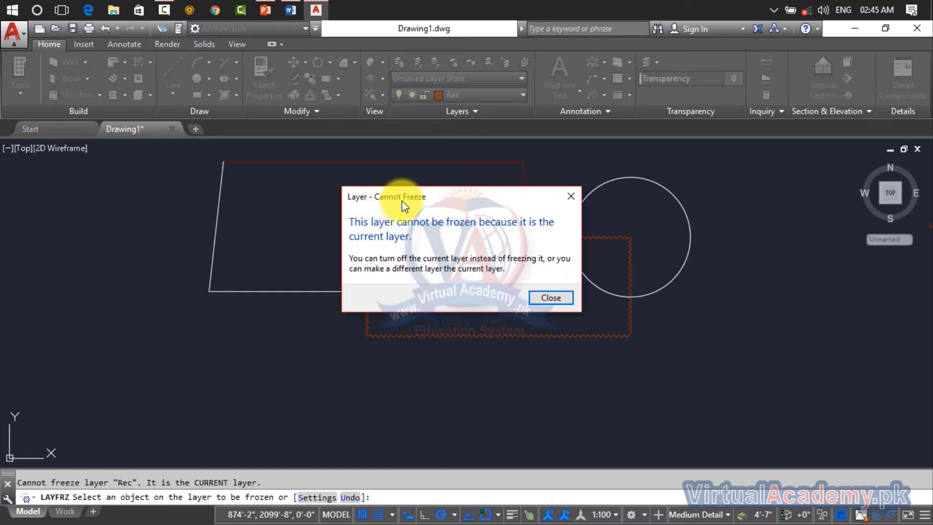
left_click(548, 296)
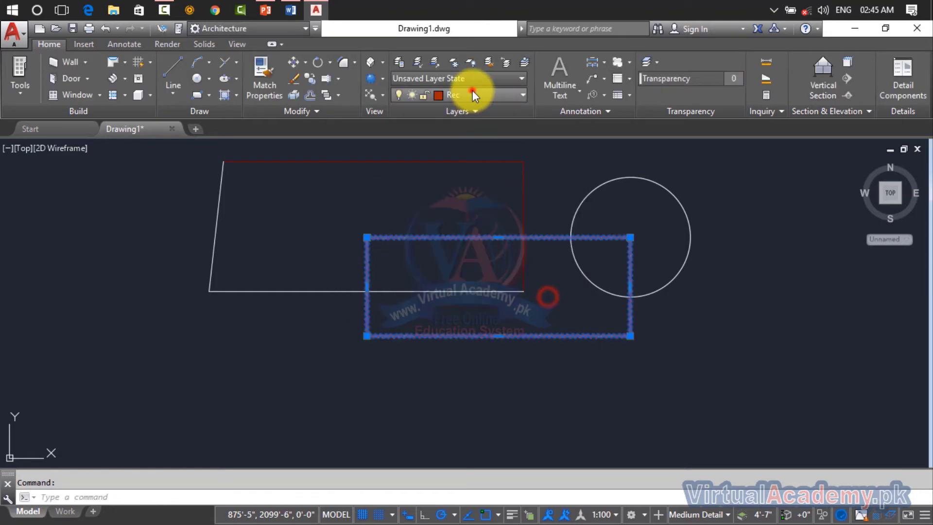
left_click(473, 90)
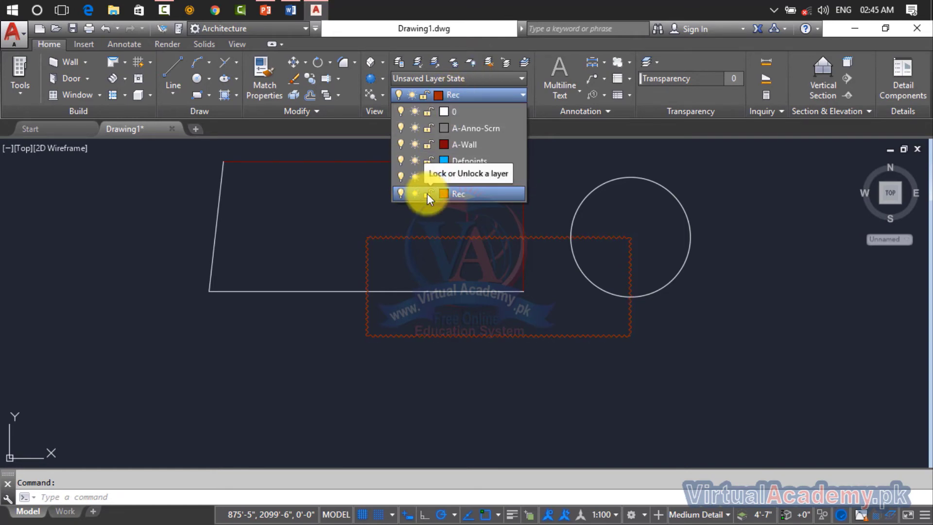
left_click(474, 47)
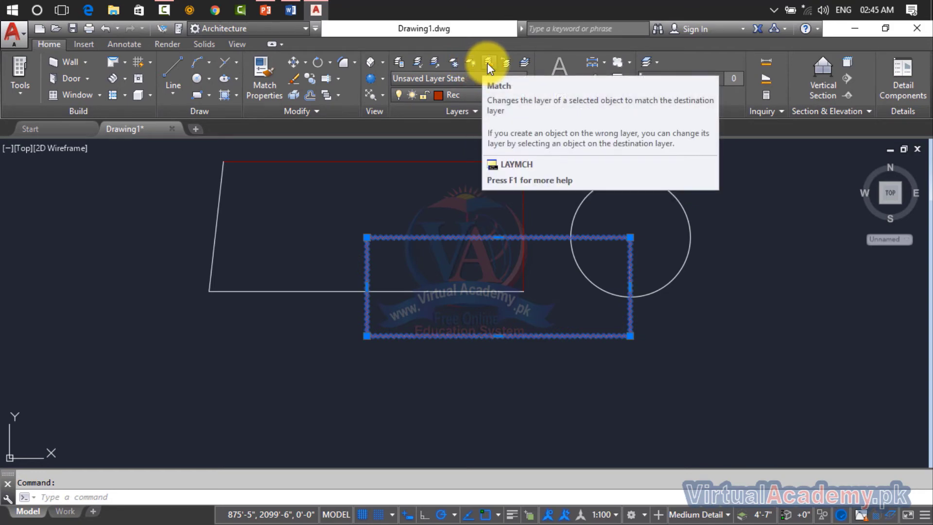
Step: Try to match the quadrilateral's top and right lines to the layer of its slanted left line
left_click(488, 63)
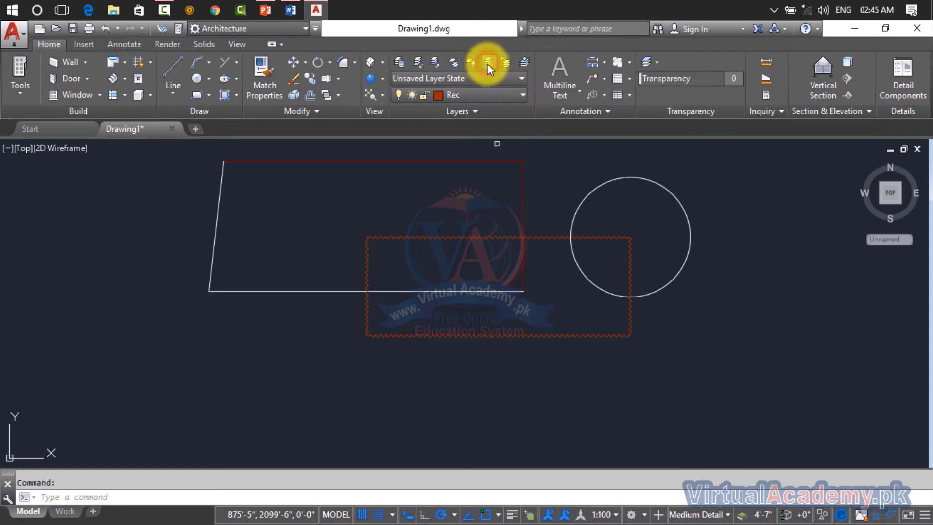
key("Escape")
key("Escape")
left_click(372, 160)
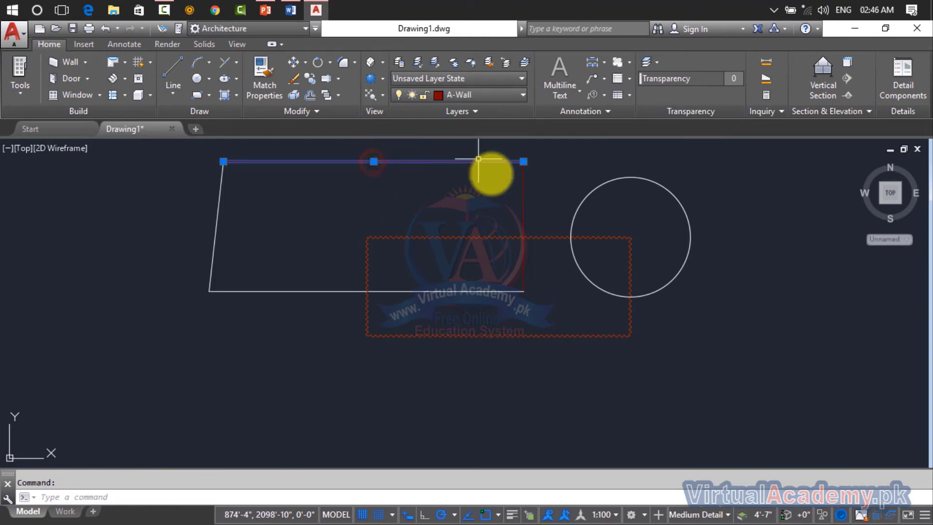
left_click(523, 199)
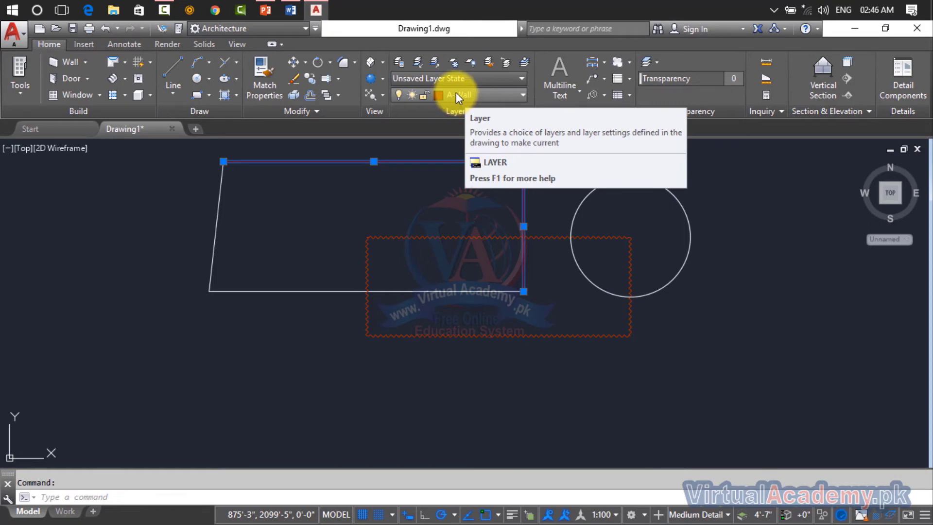
left_click(492, 63)
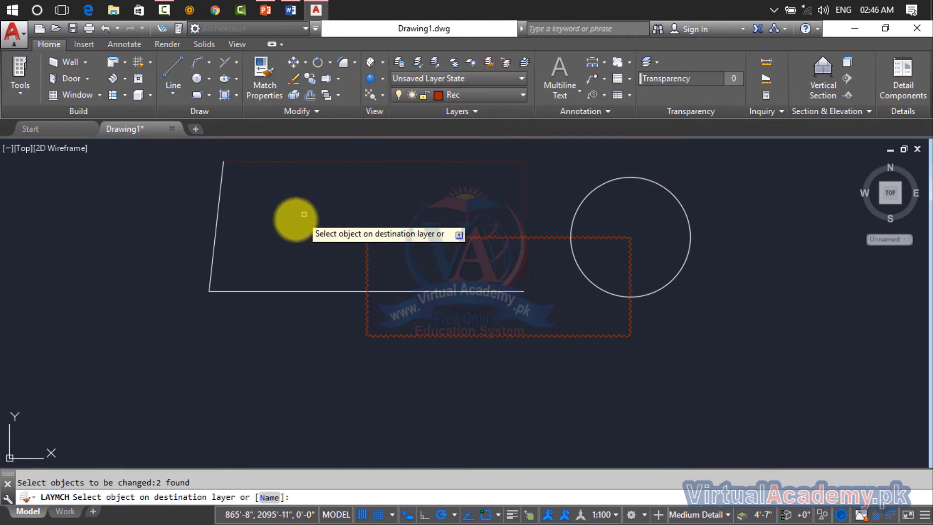
left_click(213, 229)
Step: Match the quadrilateral's slanted left line to the A-Wall layer, using the top line as the destination object
left_click(487, 63)
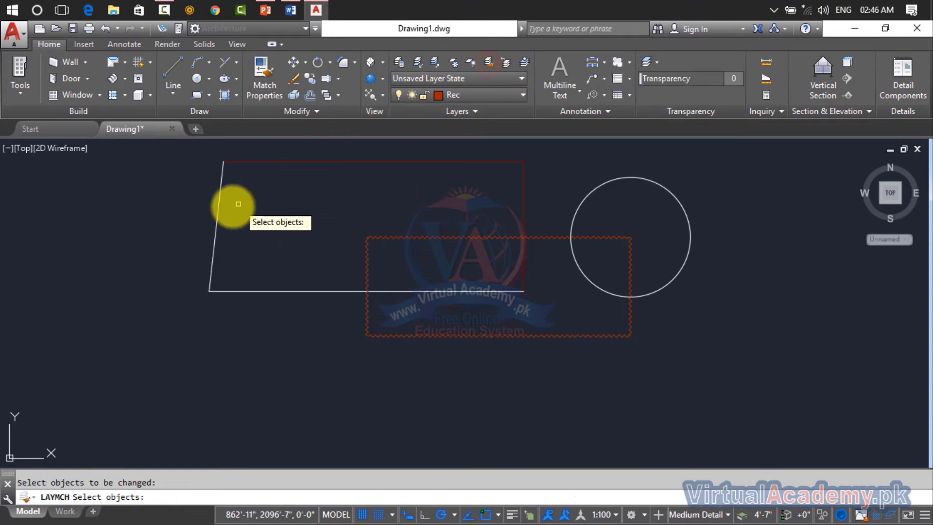
left_click(217, 215)
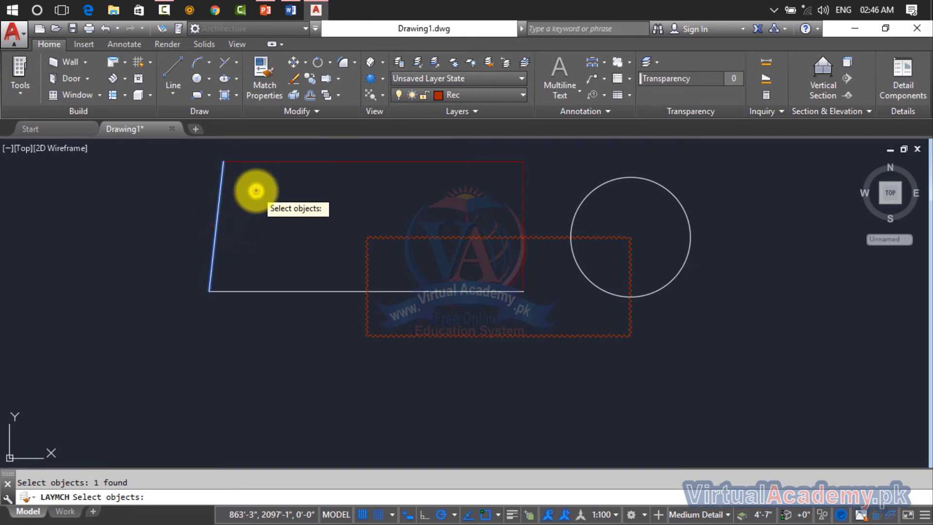
key("Return")
left_click(262, 161)
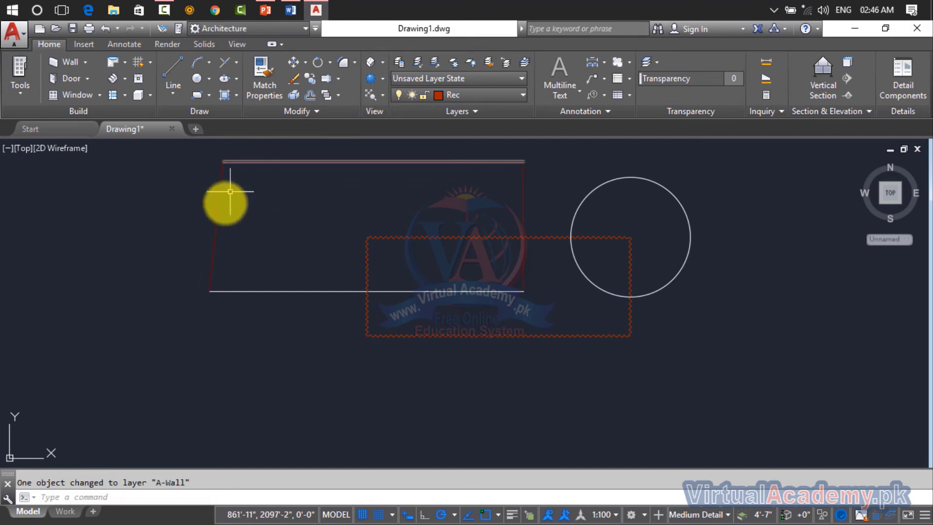
Step: Match the quadrilateral's bottom line to the A-Wall layer, using the slanted left line as the destination object
left_click(488, 62)
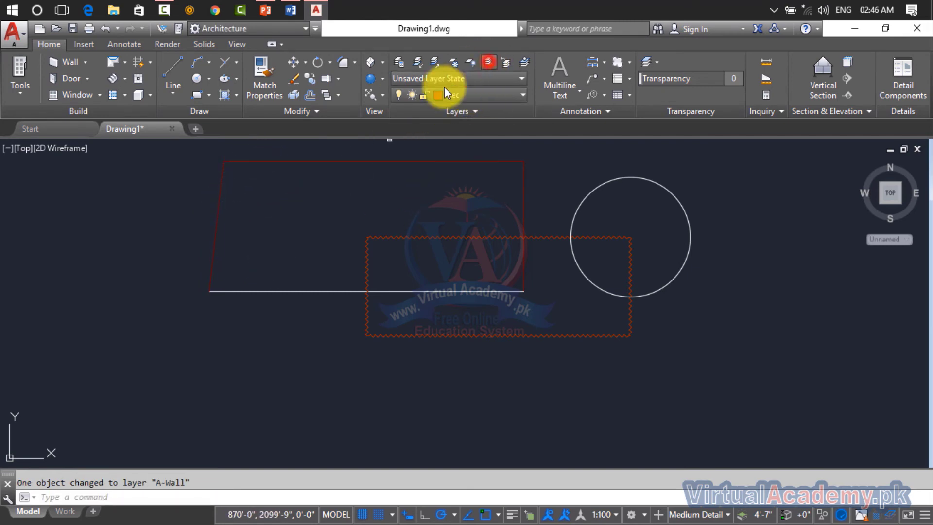
left_click(254, 291)
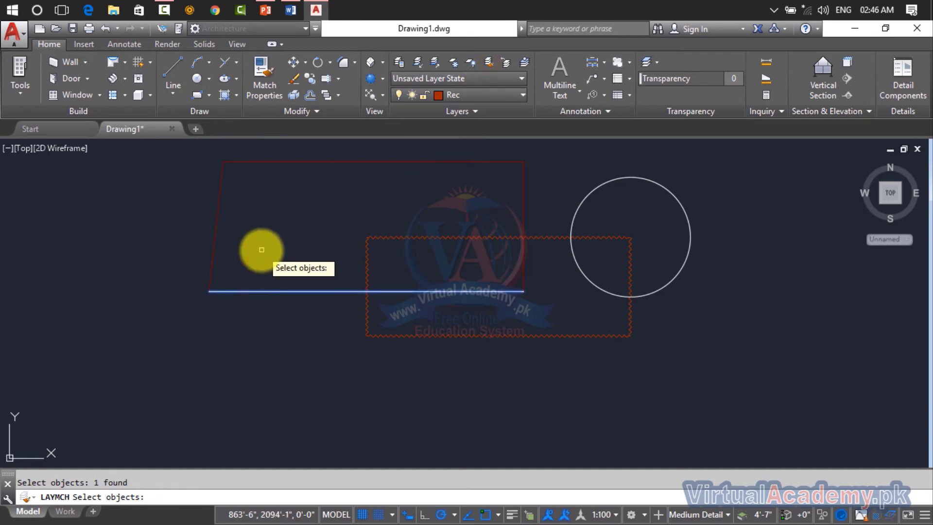
key("Return")
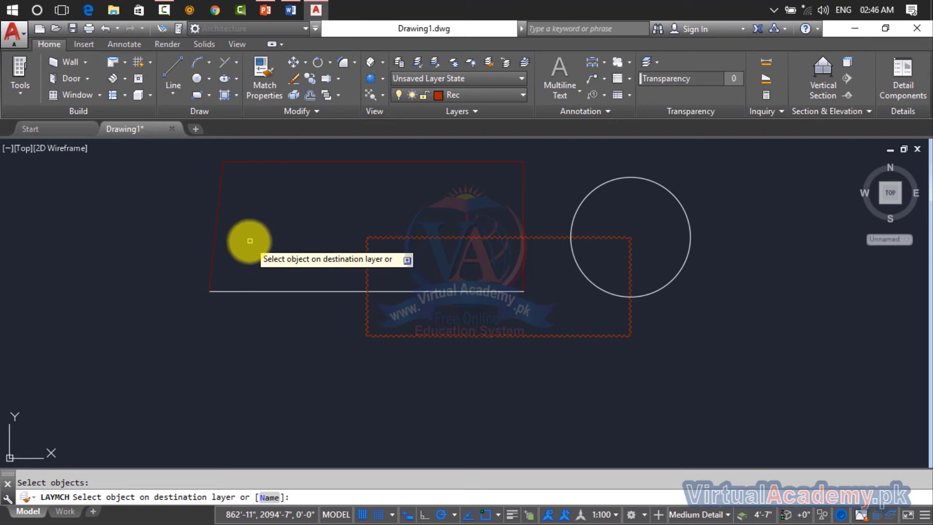
left_click(218, 221)
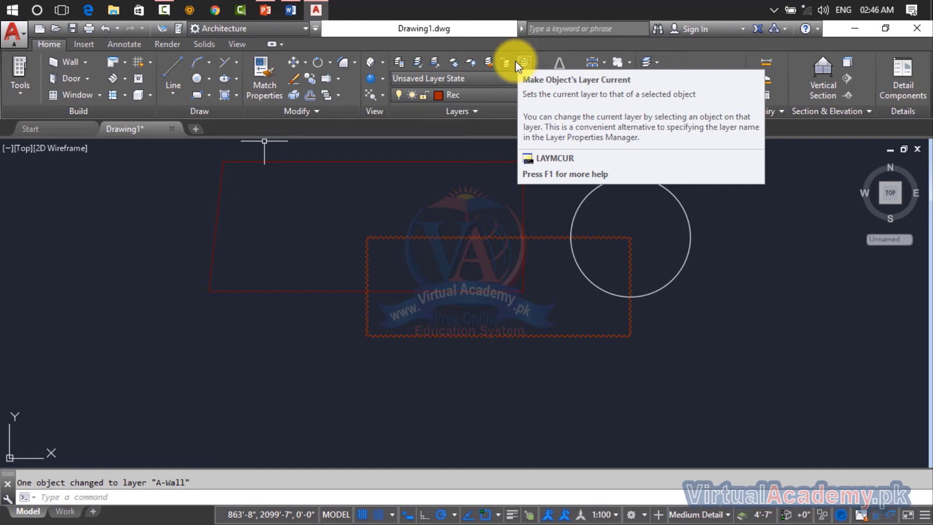
left_click(482, 95)
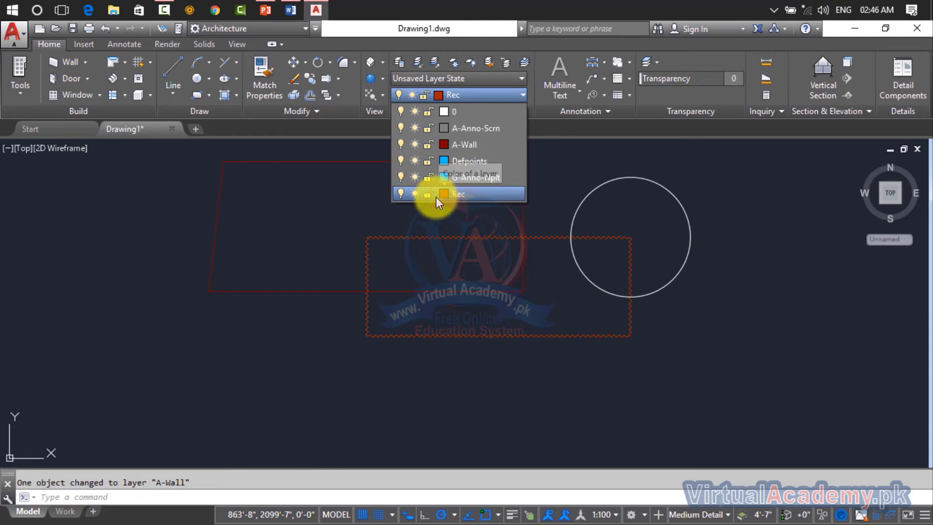
left_click(532, 103)
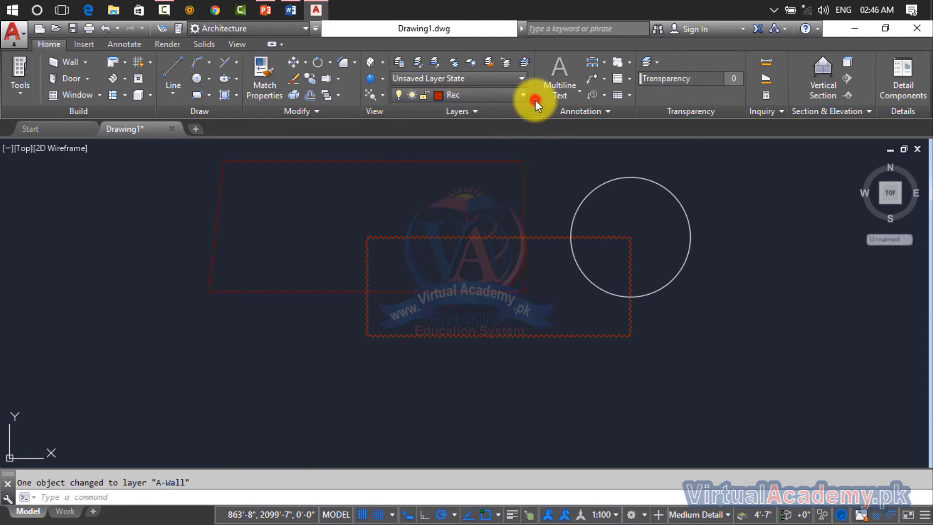
left_click(489, 113)
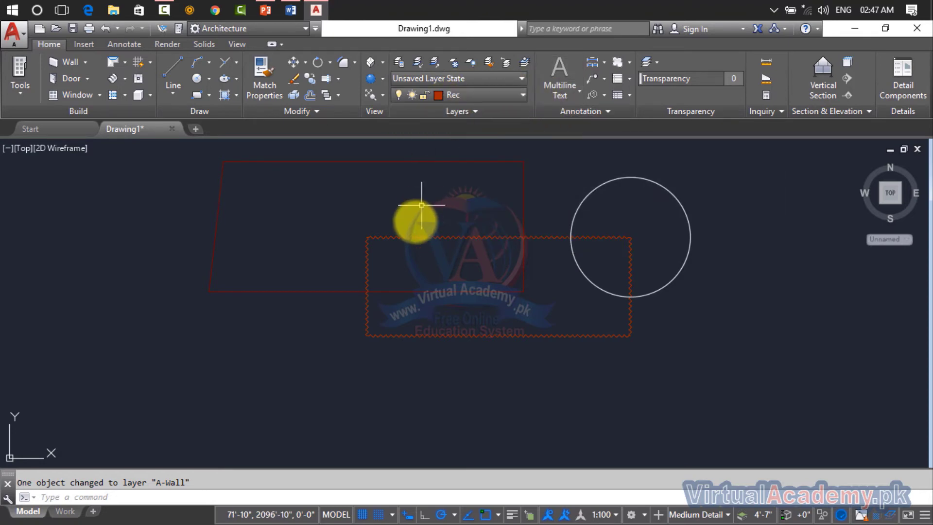
Step: Select the zigzag rectangle and lock its Rec layer
left_click(428, 237)
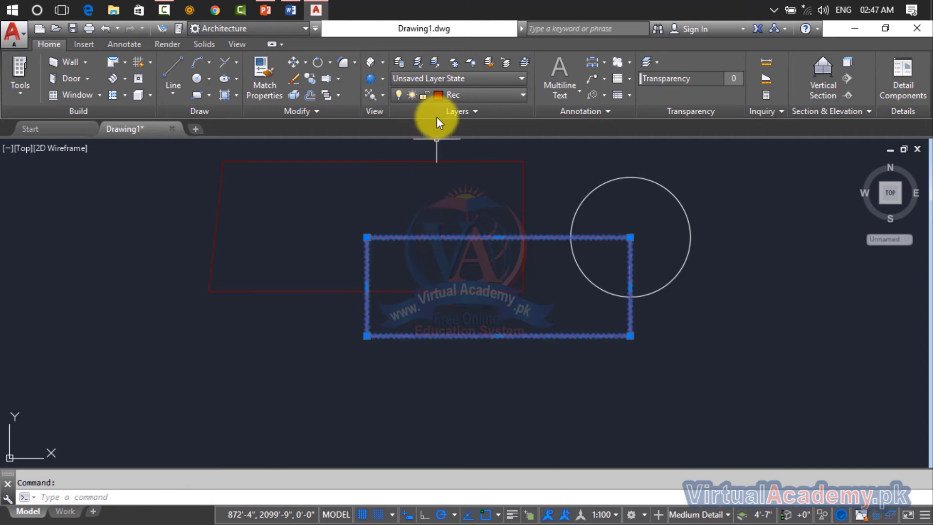
left_click(446, 93)
left_click(427, 193)
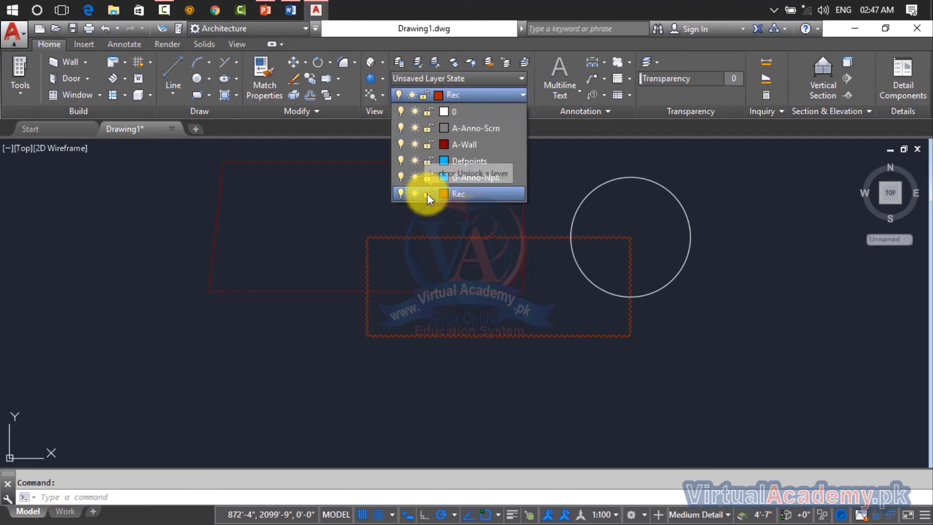
left_click(428, 193)
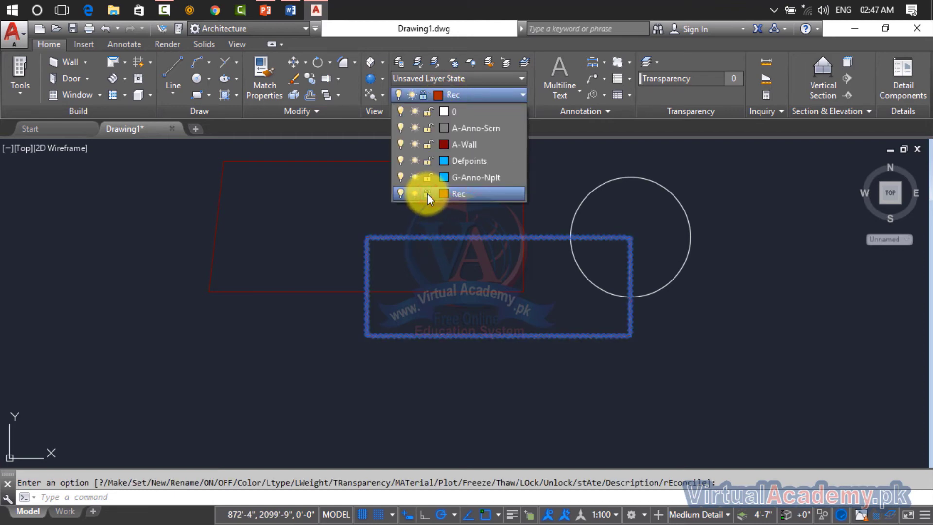
Step: Try to select the zigzag rectangle and edit it as a polyline while its layer is locked
left_click(346, 262)
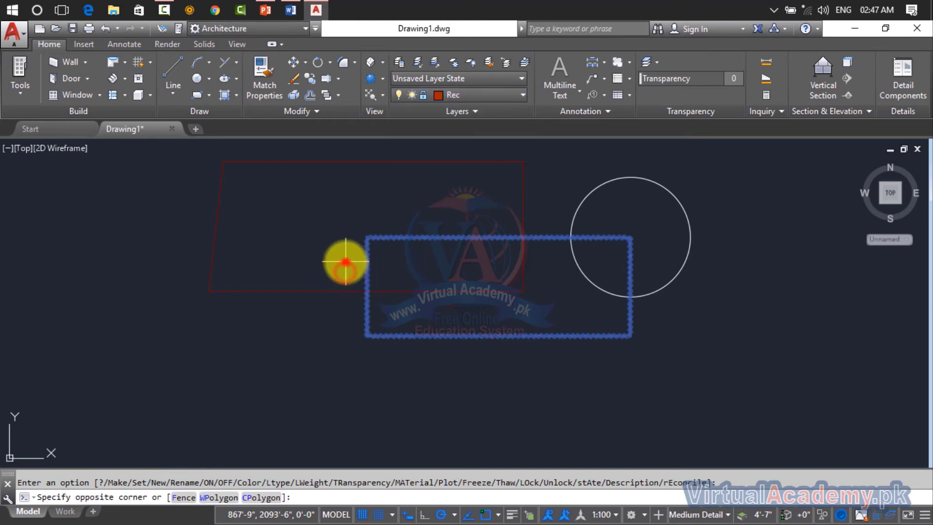
left_click(406, 235)
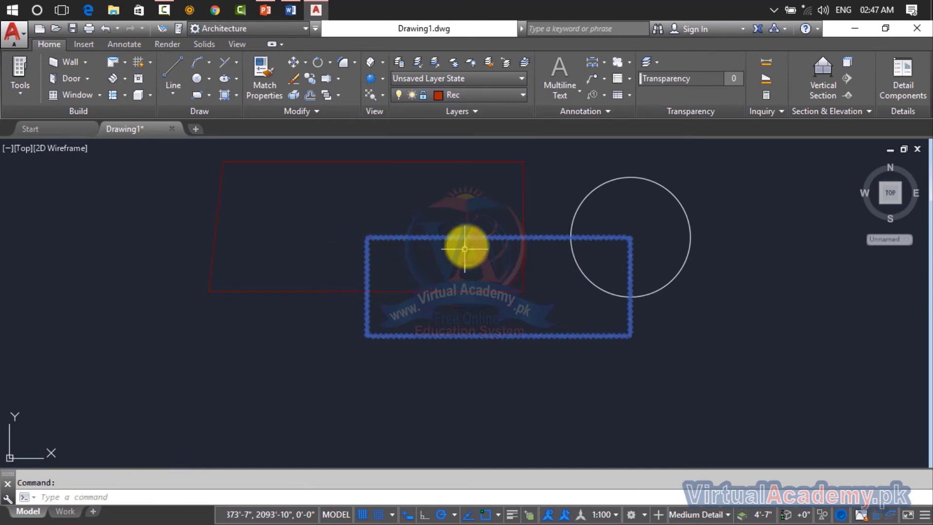
mouse_move(468, 236)
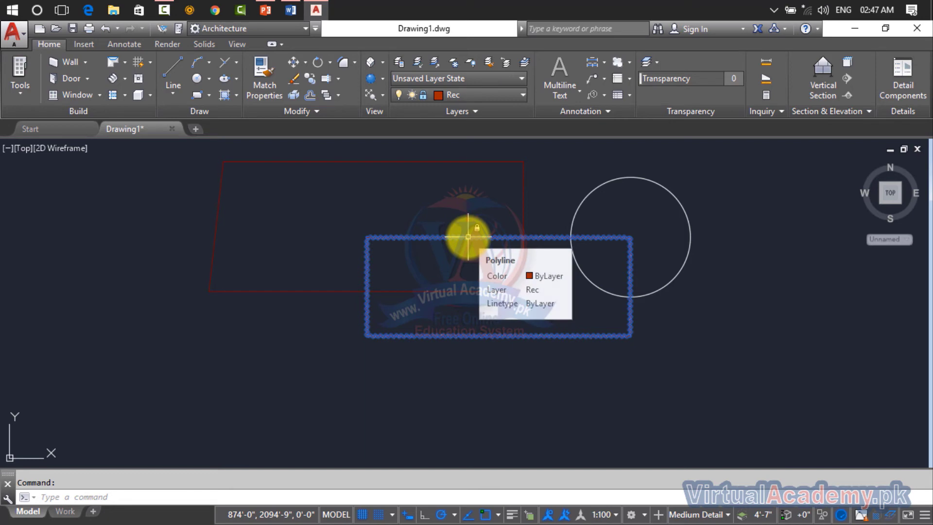
double_click(467, 237)
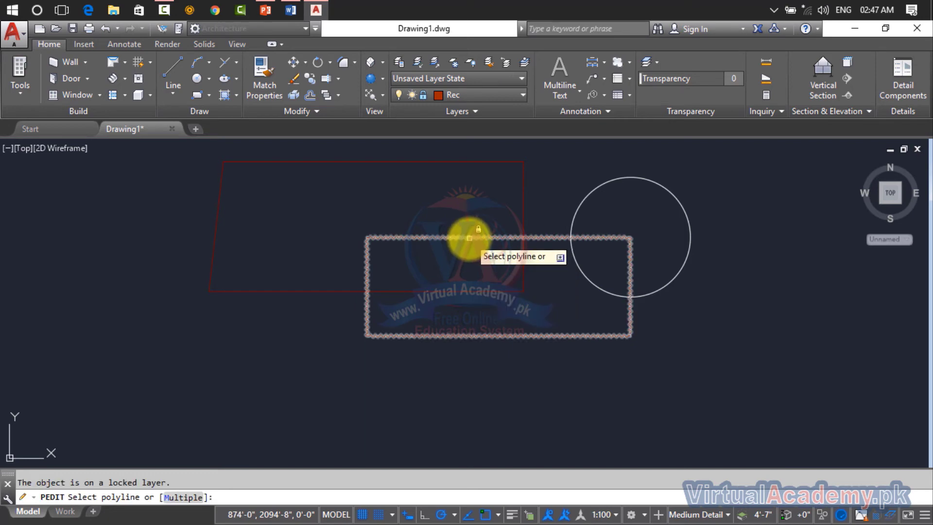
Step: Unlock the Rec layer
left_click(473, 98)
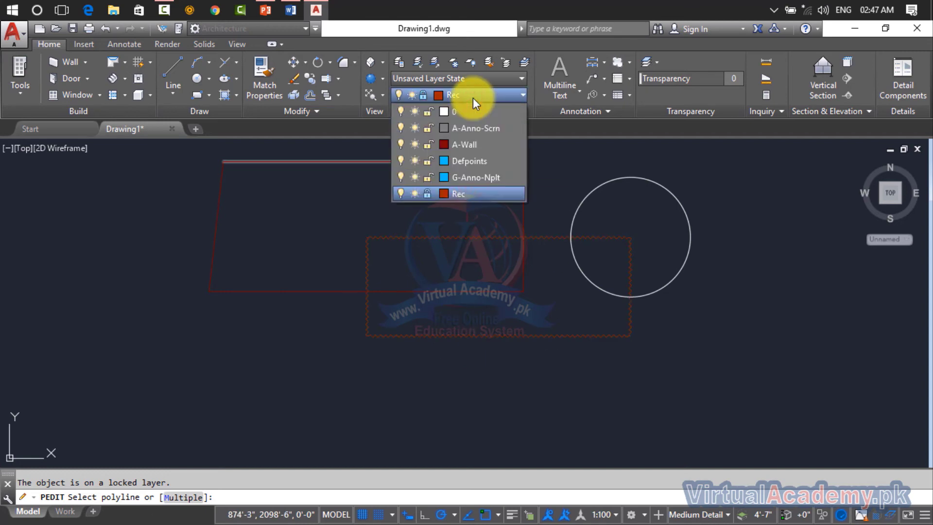
left_click(427, 194)
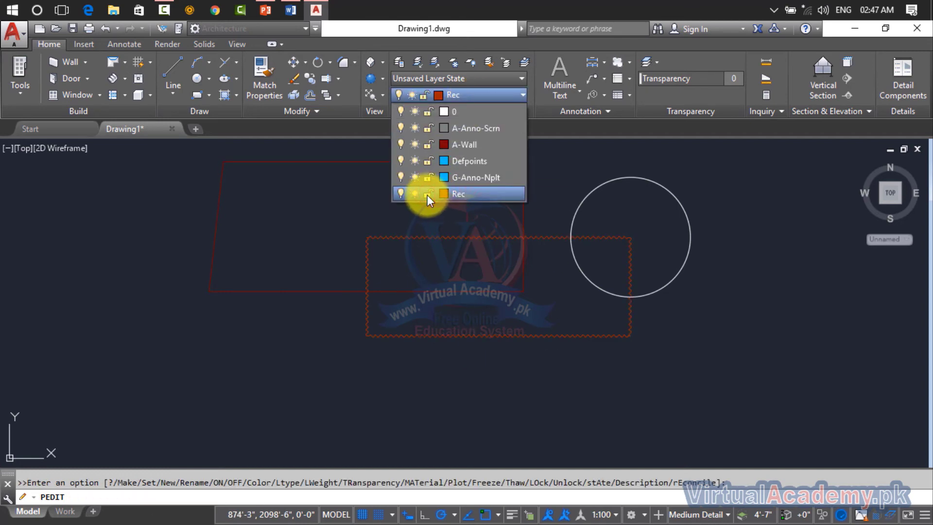
left_click(427, 194)
left_click(427, 194)
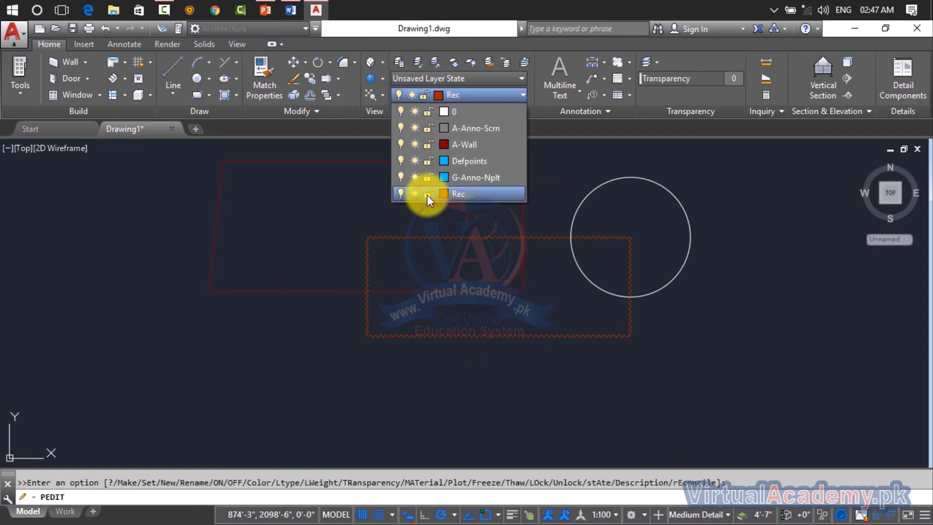
Step: Turn off the current Rec layer, accepting that the current layer is hidden, and turn it back on
left_click(401, 193)
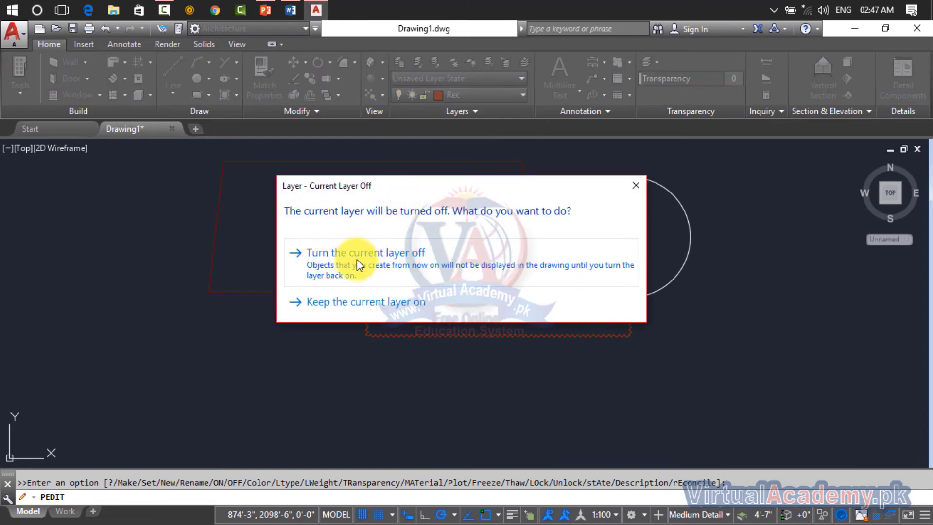
left_click(377, 270)
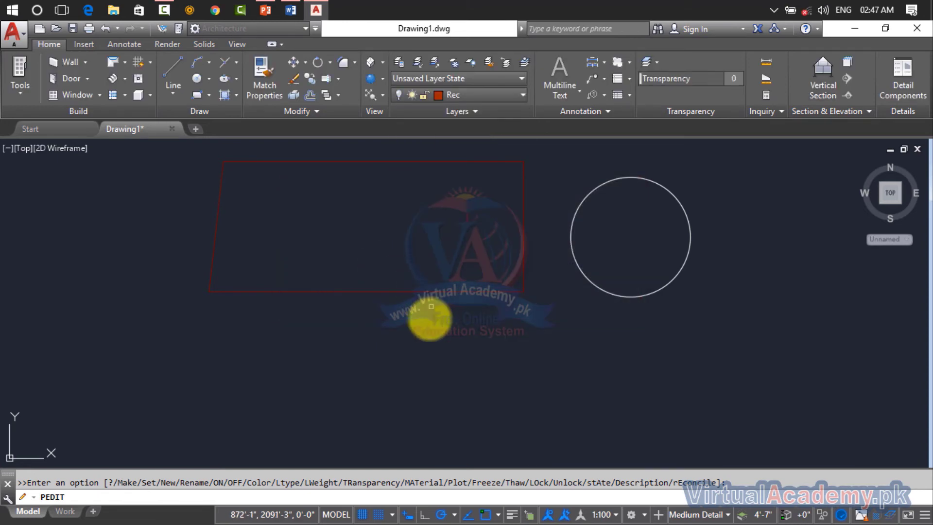
left_click(447, 98)
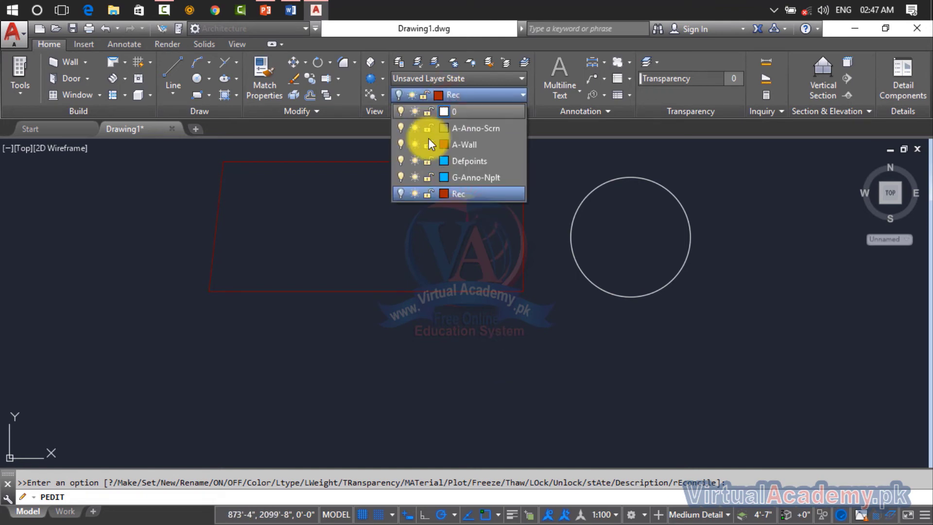
left_click(399, 193)
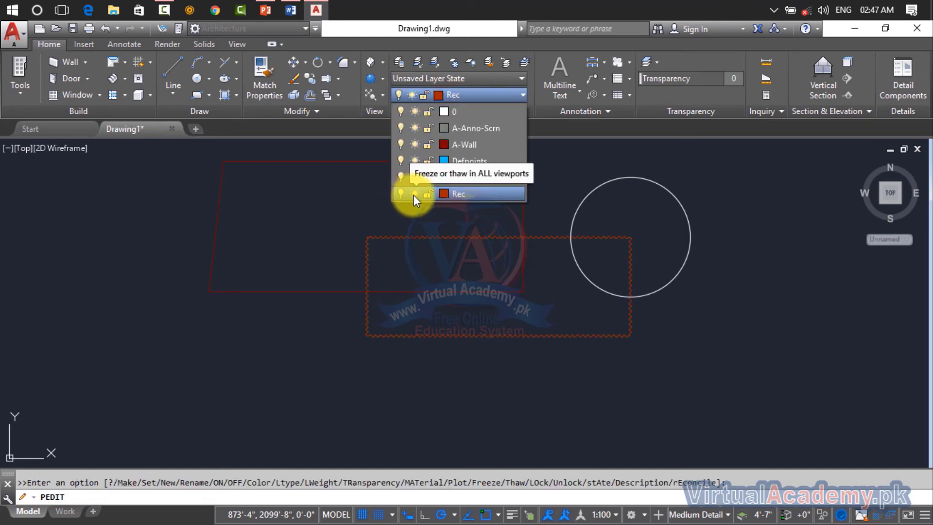
Step: Try to freeze the Rec layer while it is the current layer
left_click(414, 194)
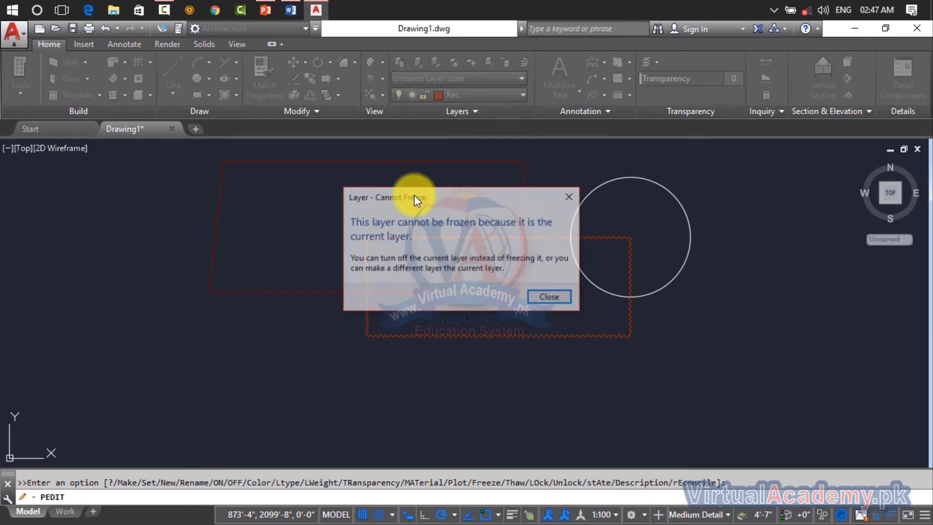
left_click(548, 298)
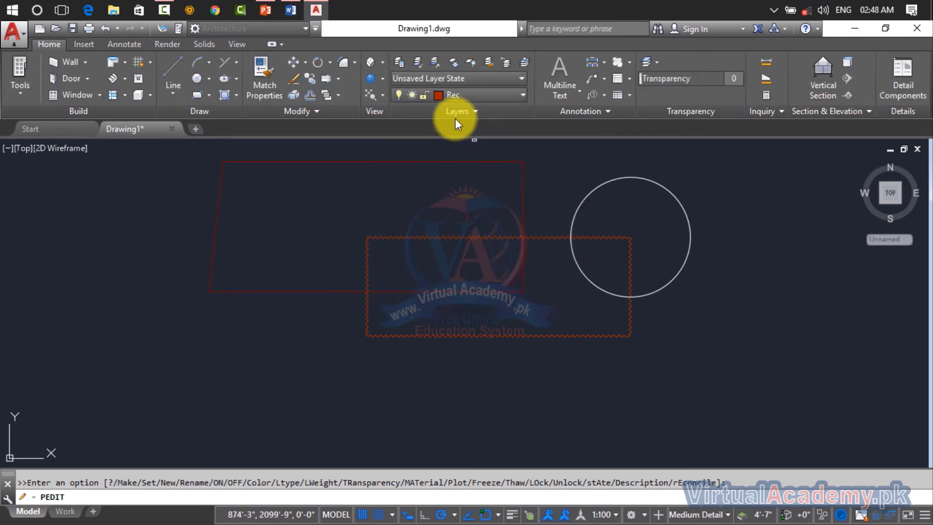
Step: Freeze the A-Wall layer and thaw it again
left_click(473, 95)
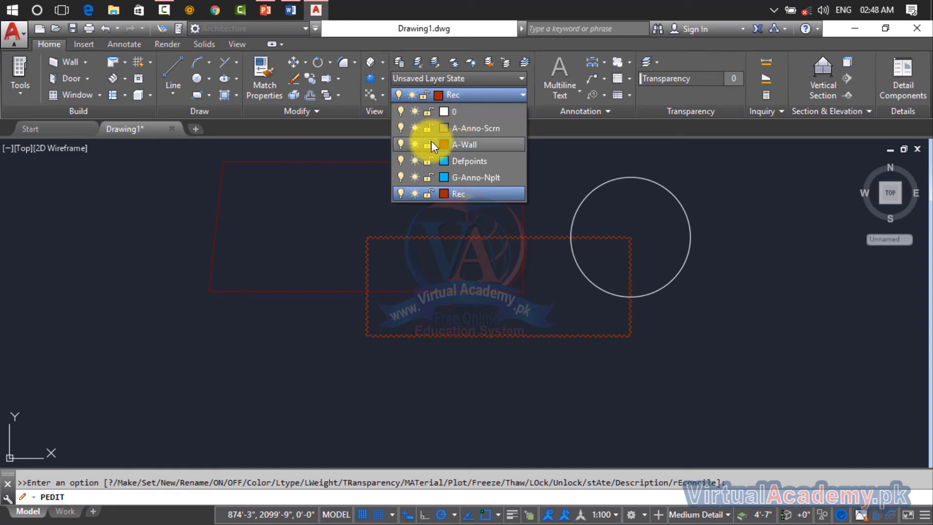
left_click(416, 144)
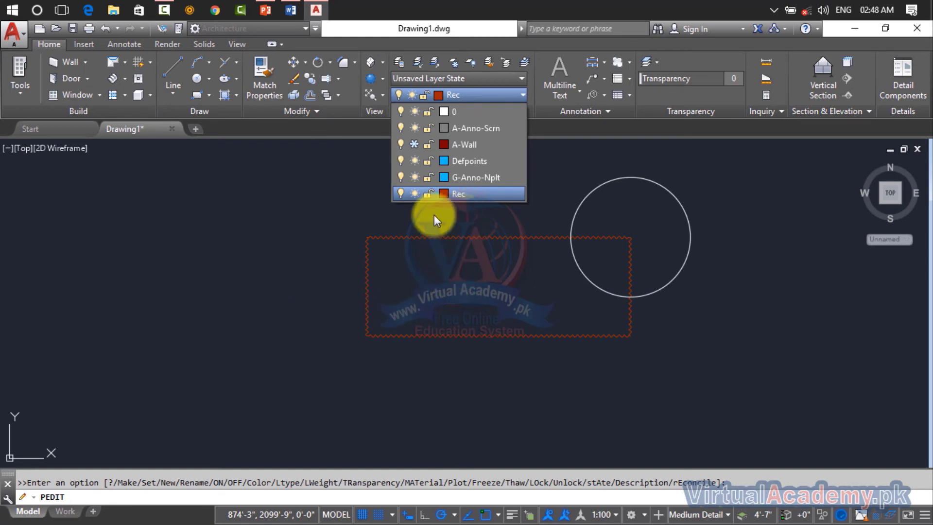
left_click(413, 144)
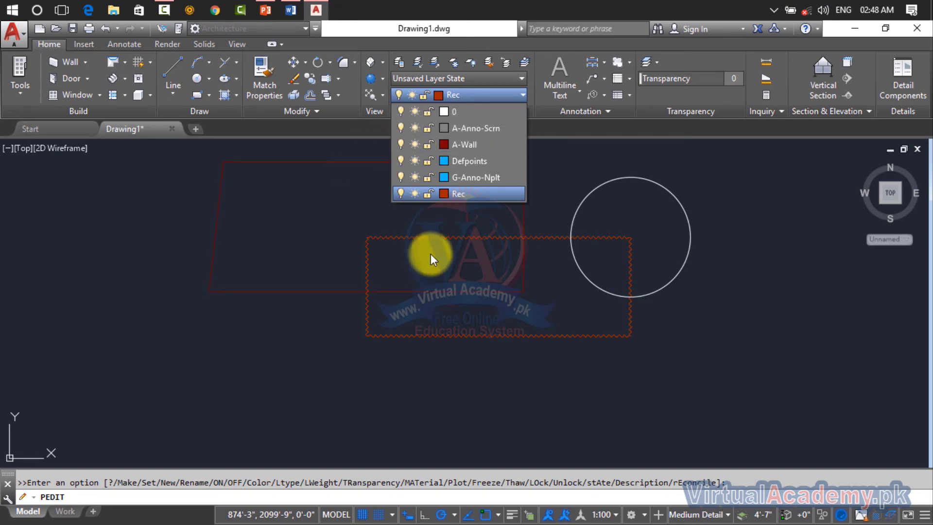
left_click(536, 116)
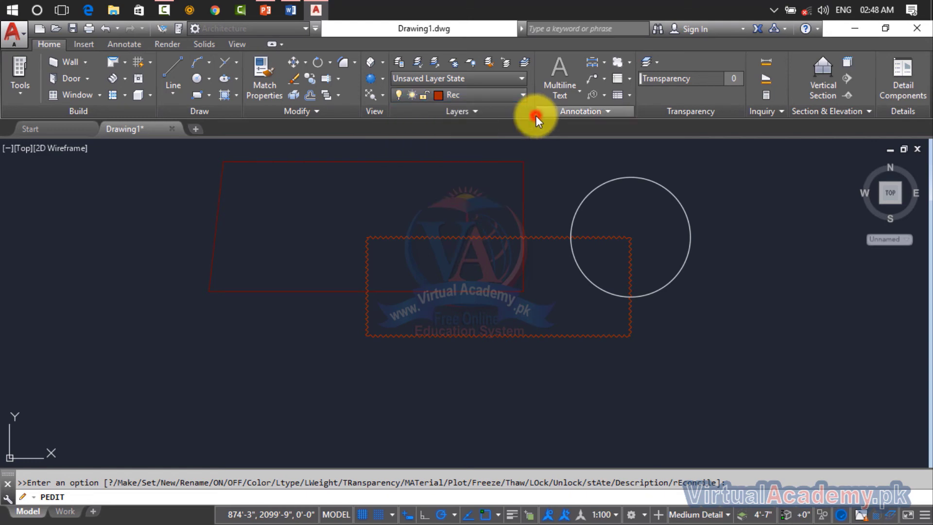
left_click(478, 117)
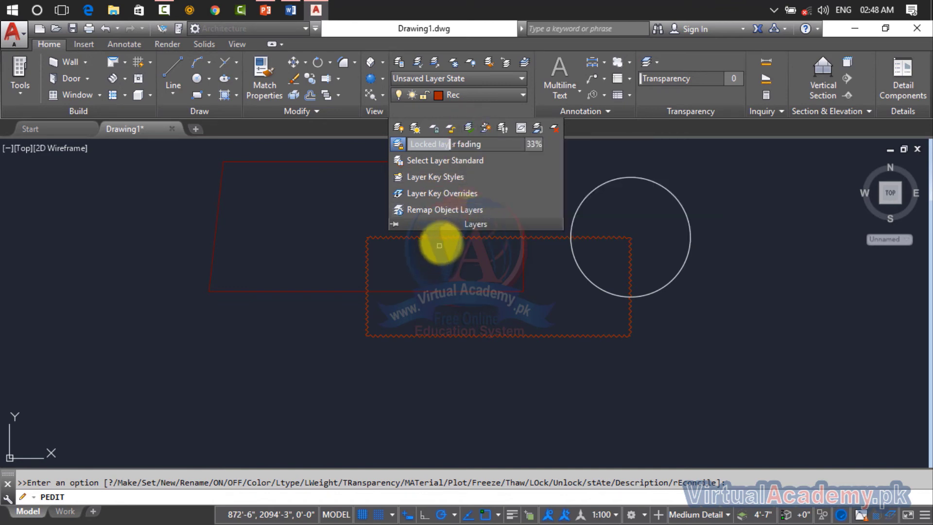
left_click(455, 98)
left_click(455, 98)
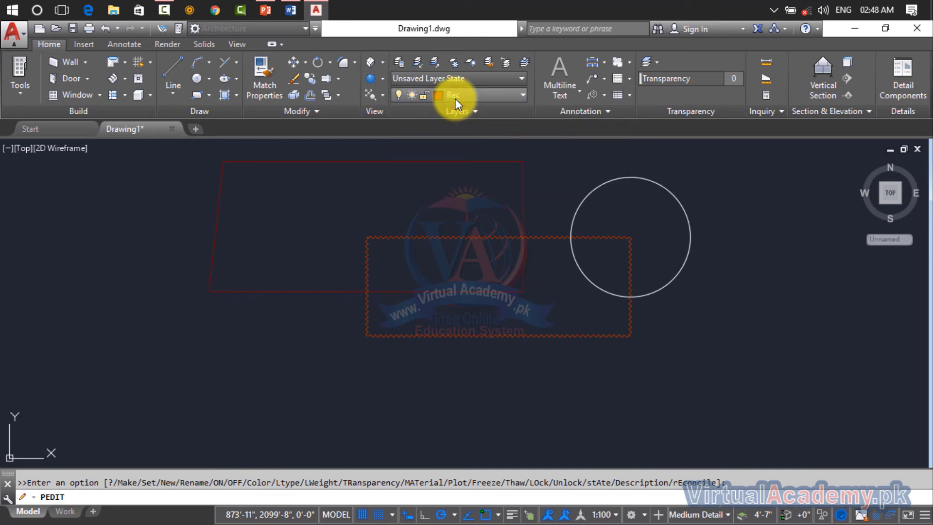
left_click(455, 98)
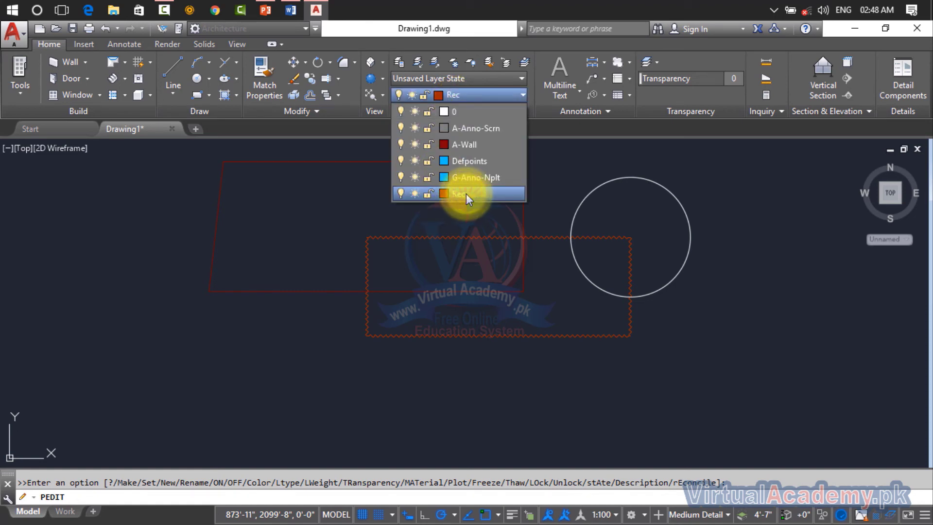
Step: Try to delete the Rec layer in the Layer Properties Manager while it is the current layer
left_click(402, 64)
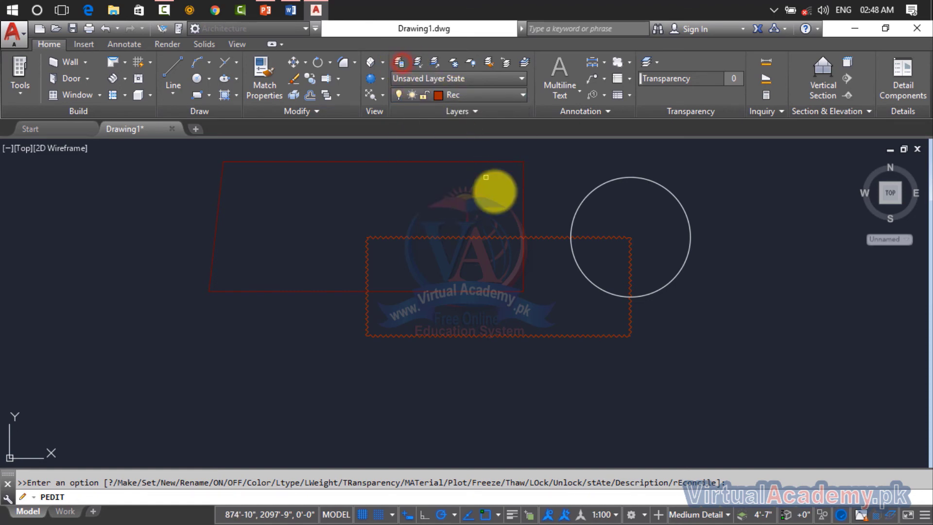
left_click(403, 62)
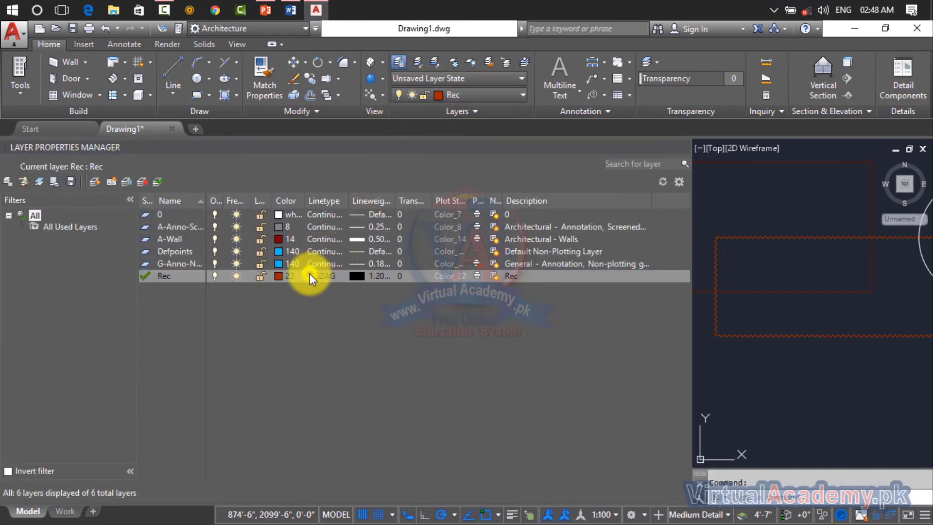
right_click(310, 276)
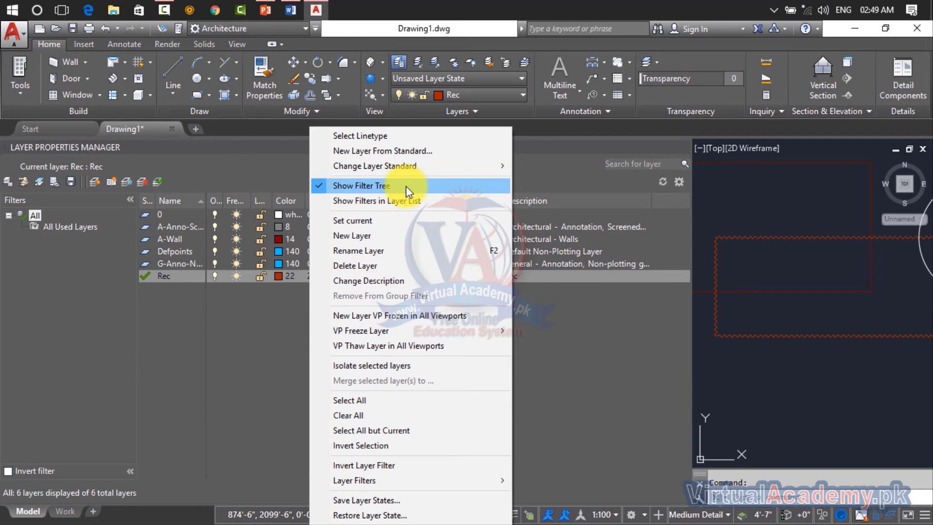
left_click(395, 266)
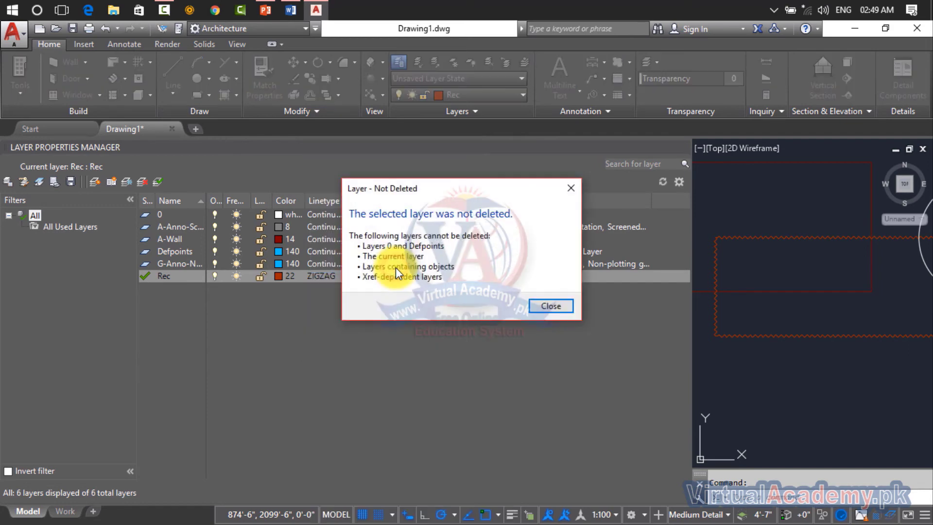
left_click(550, 305)
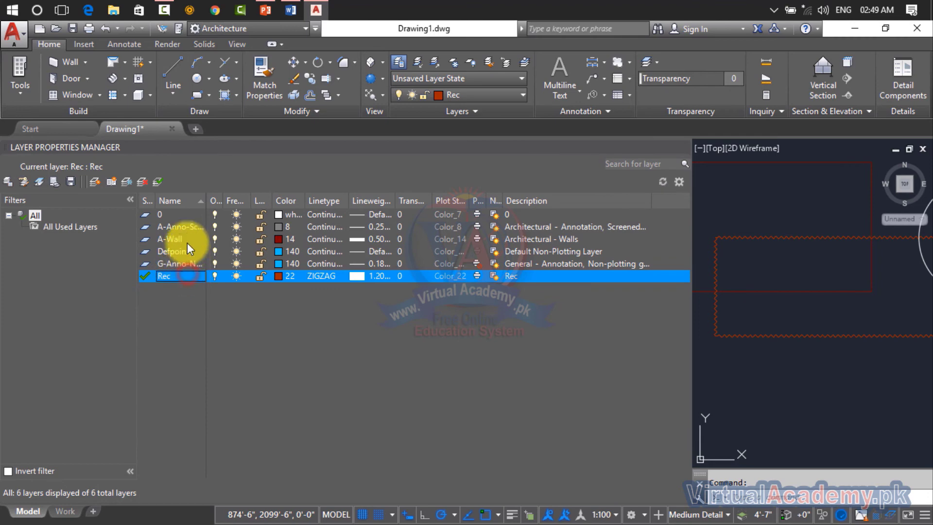
Step: Make layer 0 the current layer
left_click(173, 215)
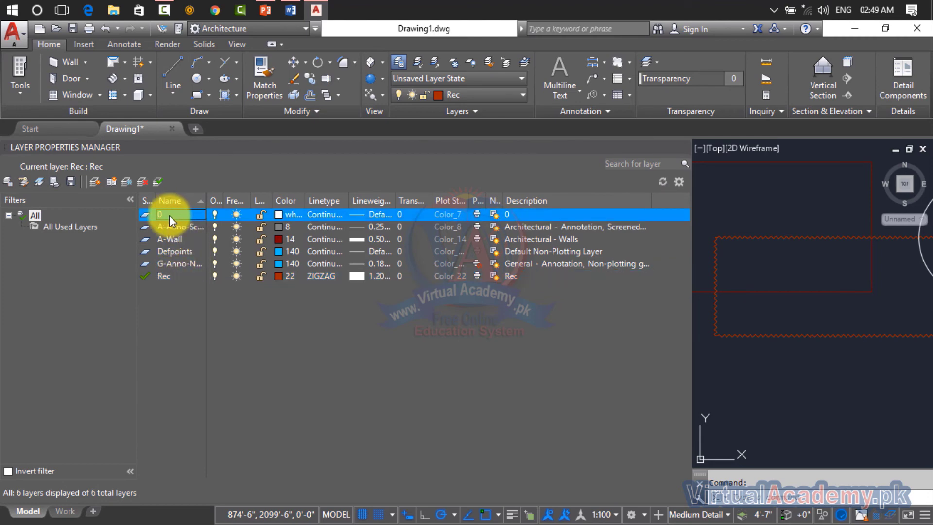
right_click(170, 215)
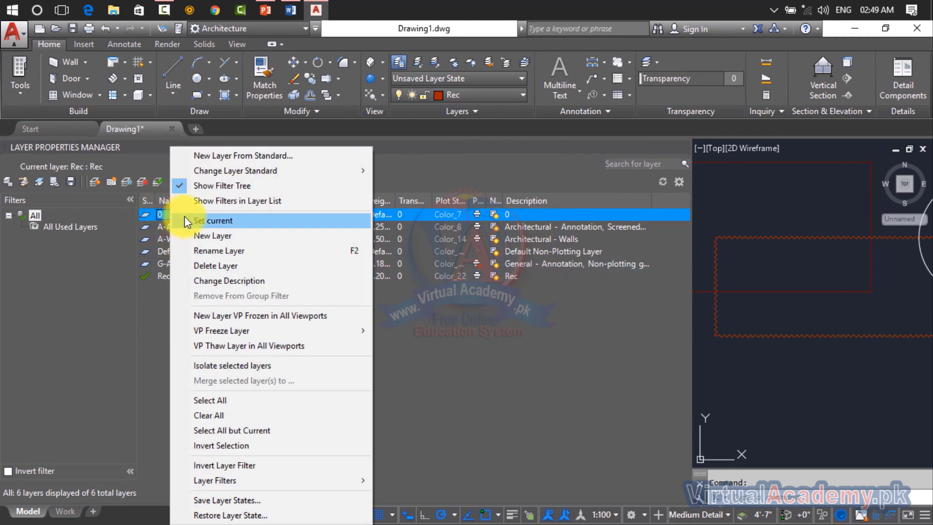
left_click(209, 221)
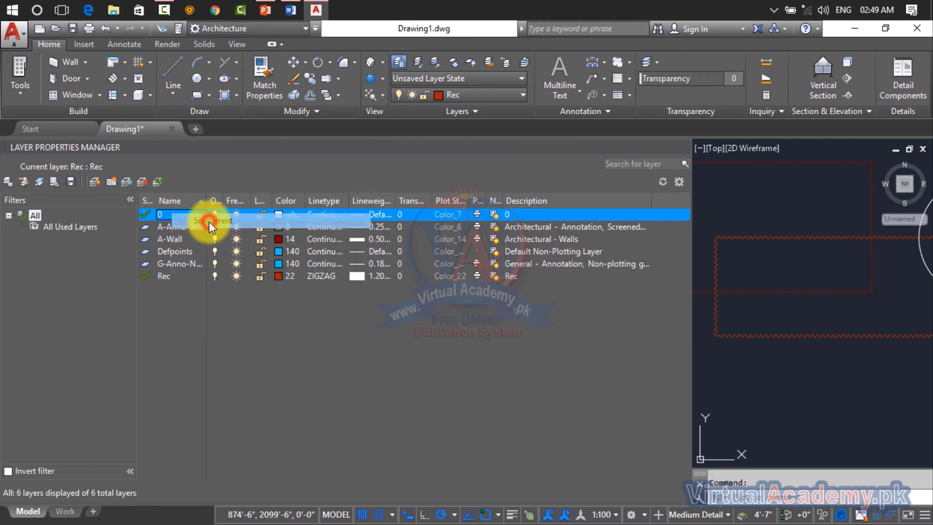
Step: Try to delete the non-current Rec layer while the zigzag rectangle is still on it
right_click(163, 278)
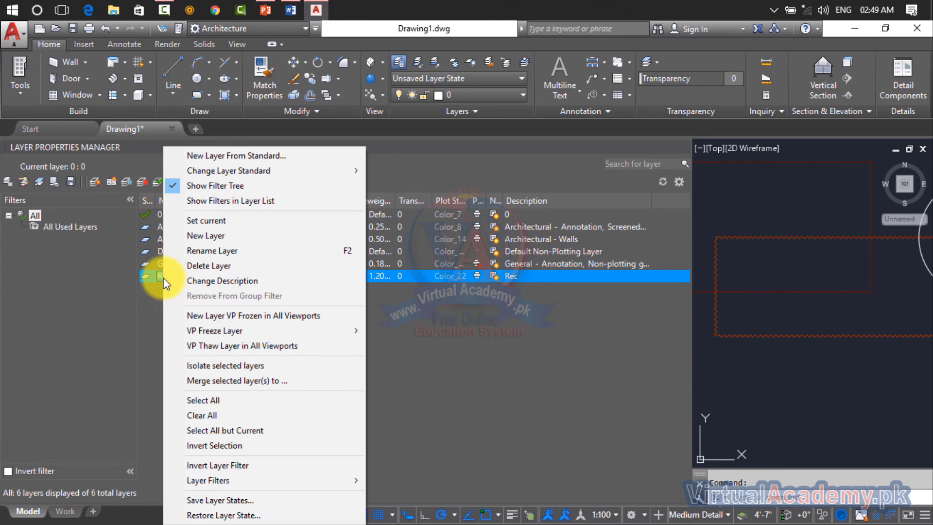
left_click(209, 265)
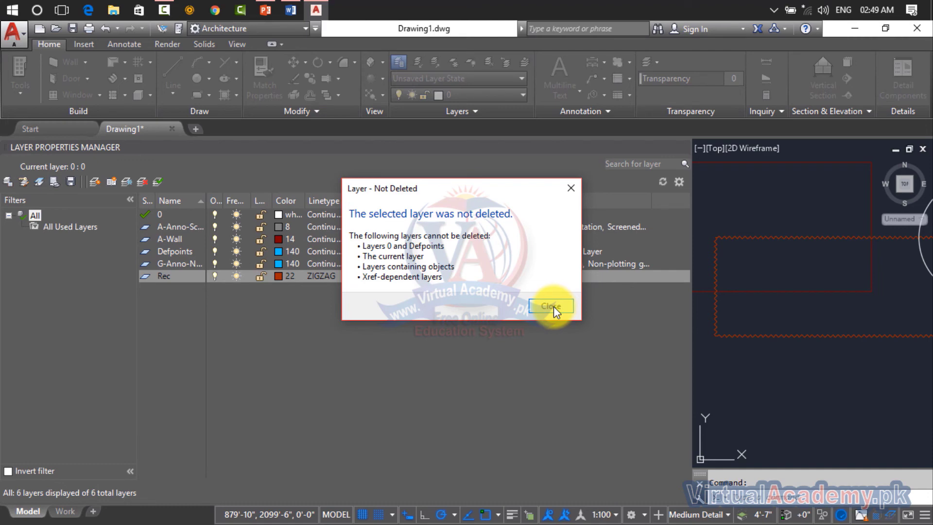
left_click(553, 306)
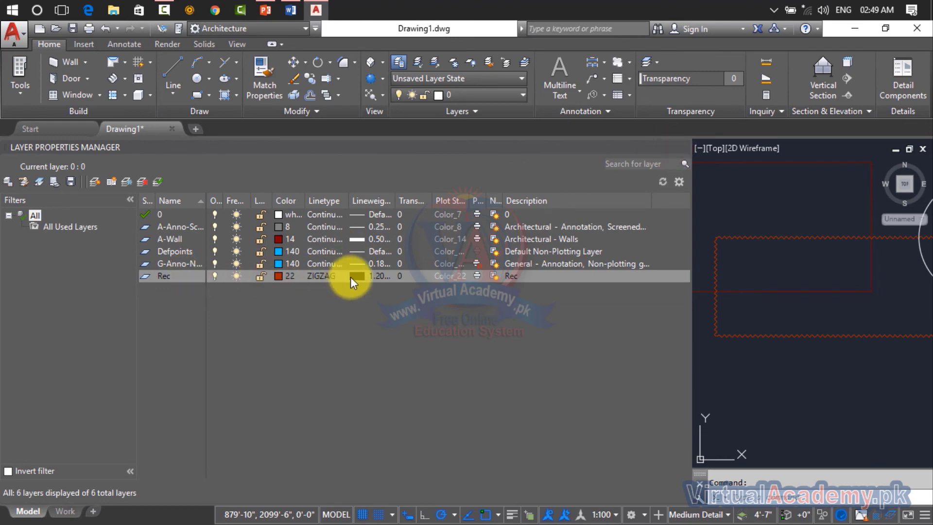
left_click(174, 277)
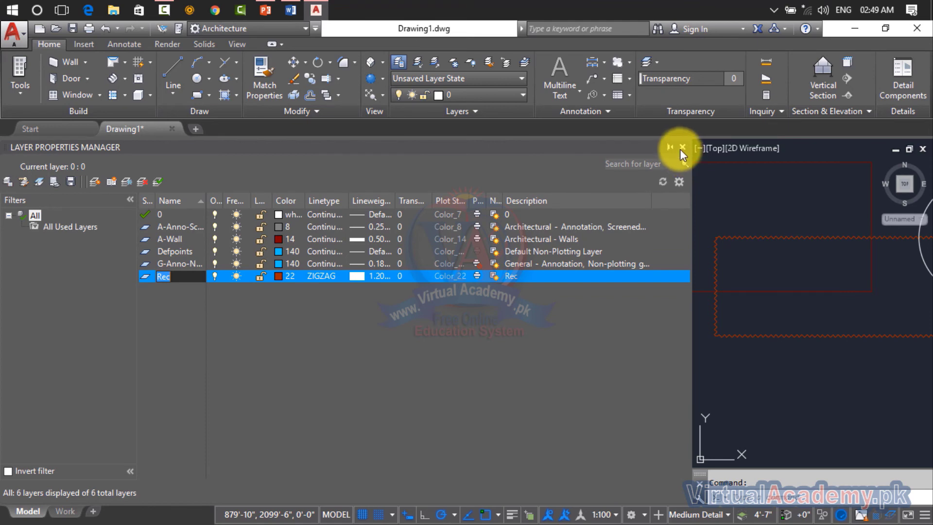
Step: Close the Layer Properties Manager and erase the zigzag rectangle from the drawing
left_click(682, 147)
left_click(589, 238)
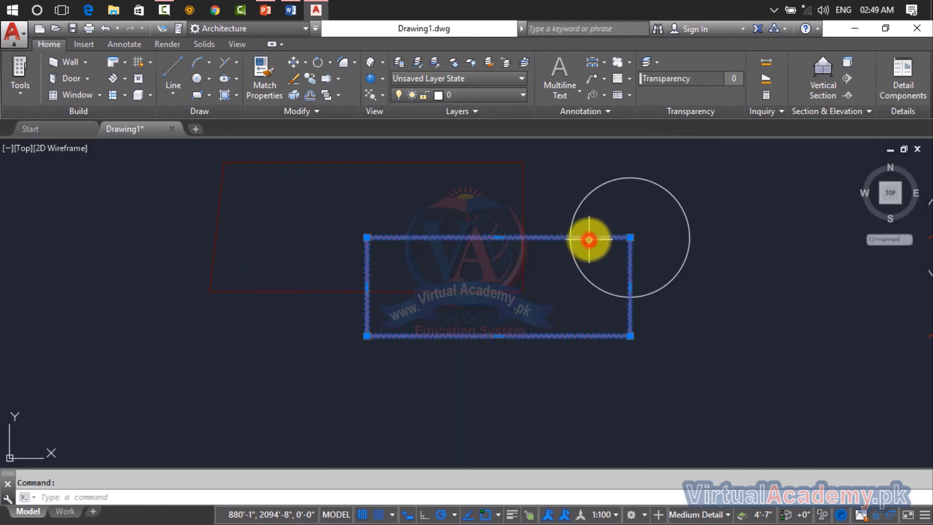
key("Delete")
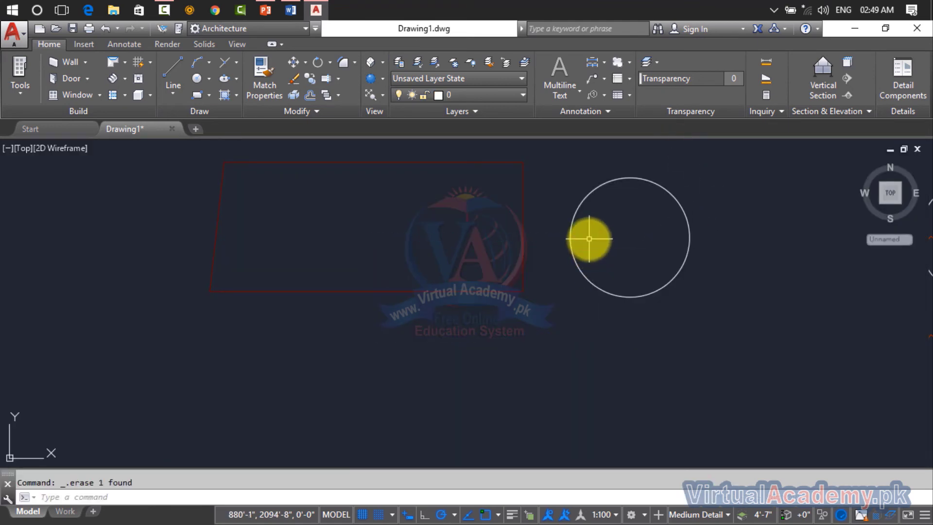
Step: Delete the emptied Rec layer in the Layer Properties Manager and close the manager
left_click(465, 98)
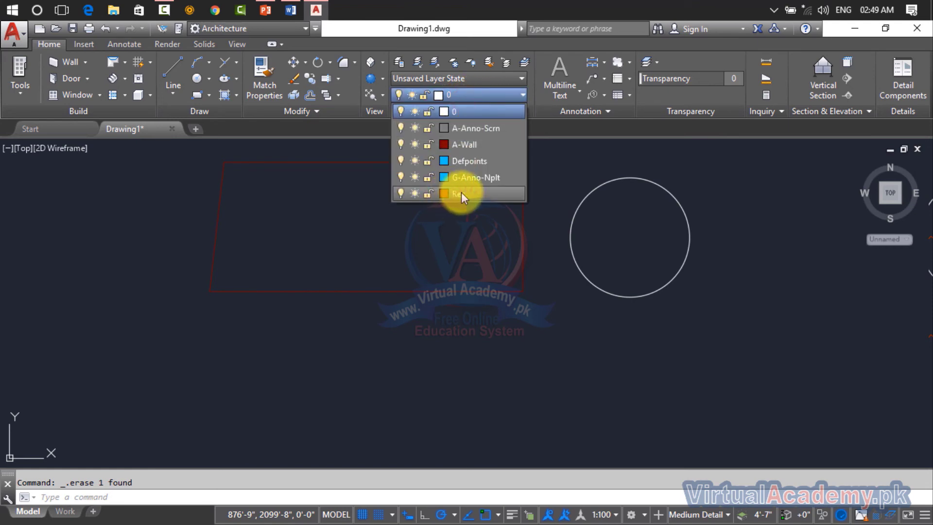
left_click(577, 185)
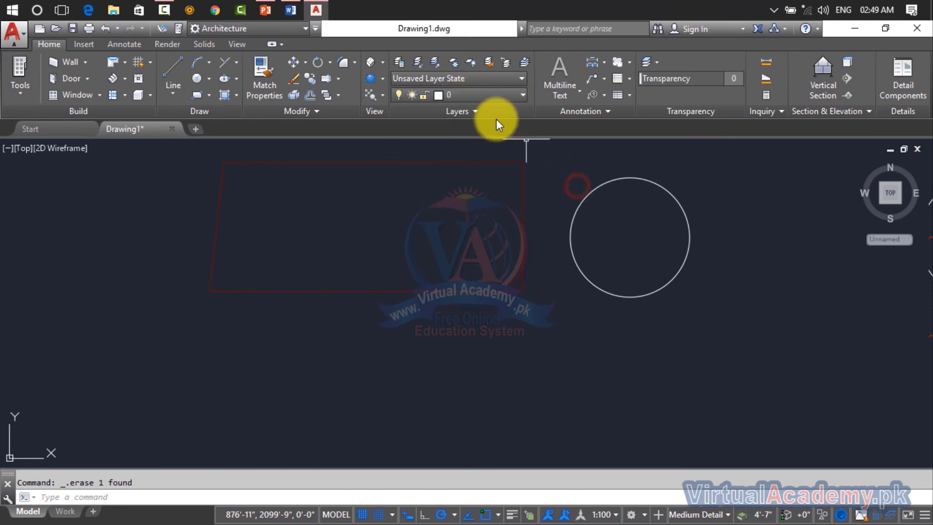
left_click(399, 62)
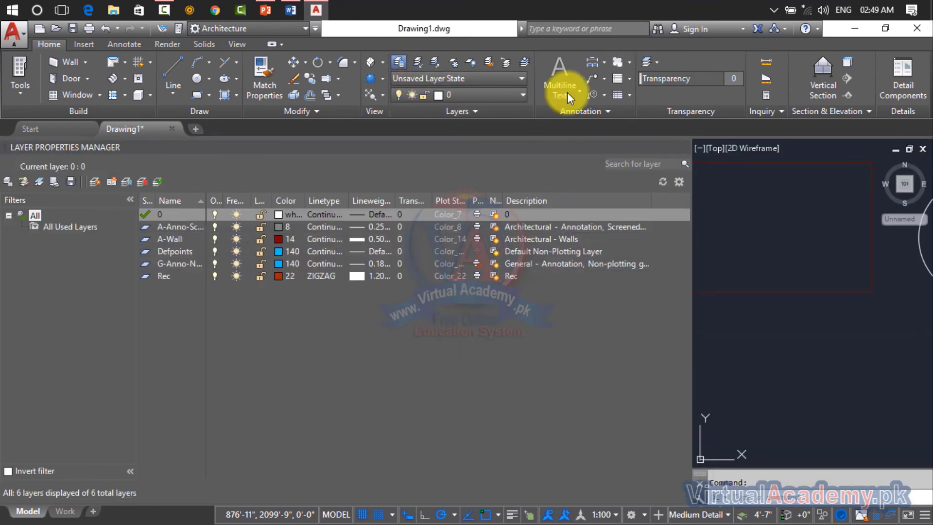
left_click(194, 273)
right_click(193, 273)
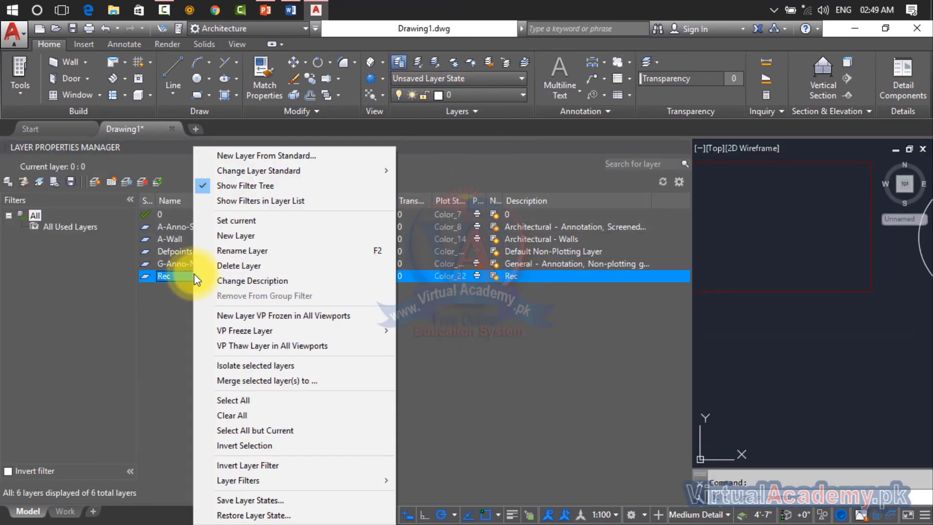
left_click(263, 265)
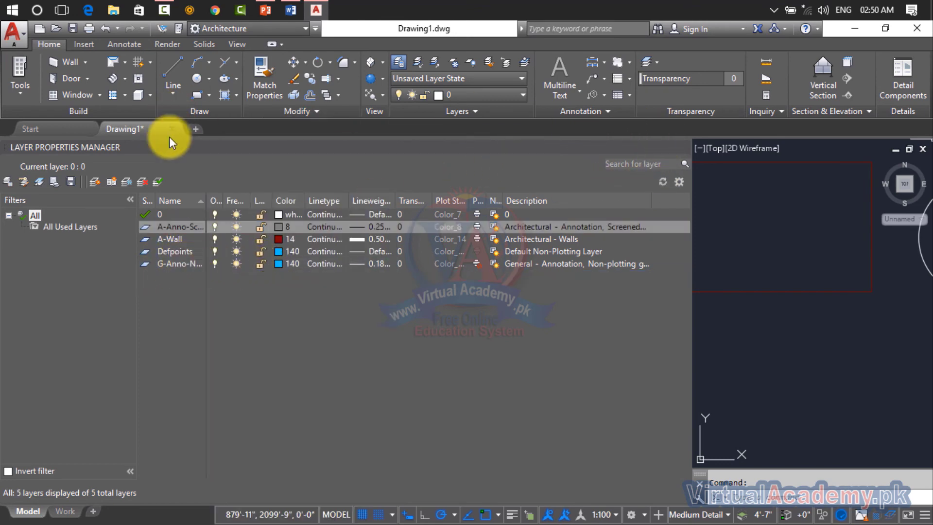
left_click(680, 144)
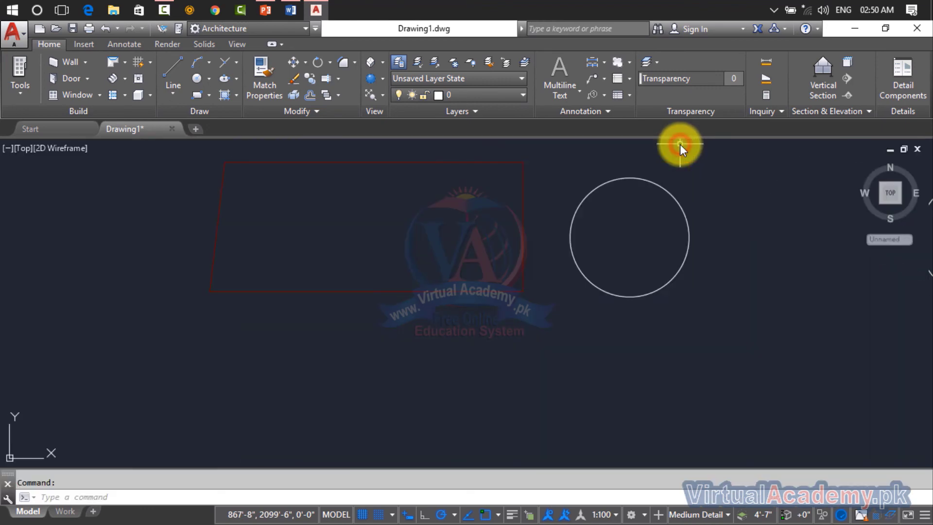
Step: Assign the quadrilateral's upper line to layer 0
left_click(506, 162)
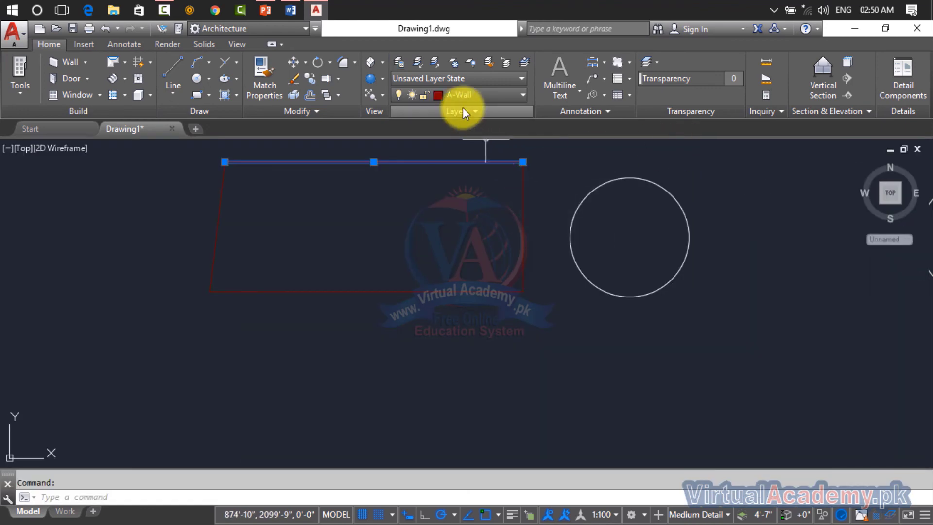
left_click(488, 94)
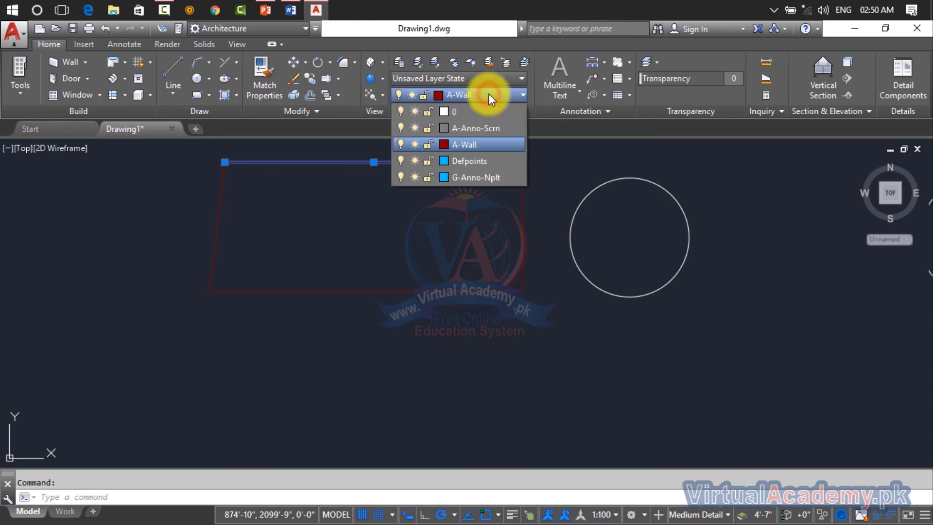
left_click(480, 110)
Step: Add the quadrilateral's right-hand line to the selection and assign both selected lines to the Defpoints layer
left_click(571, 171)
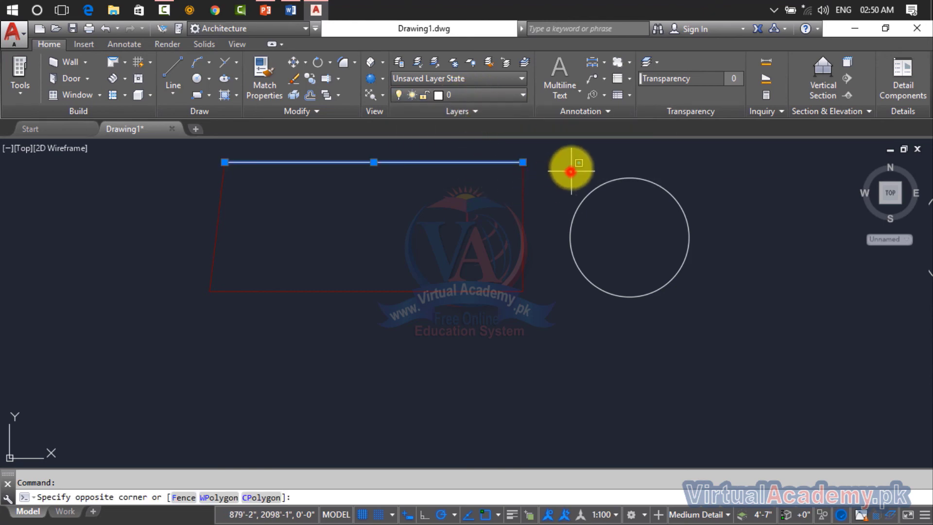
left_click(572, 148)
left_click(466, 221)
left_click(503, 184)
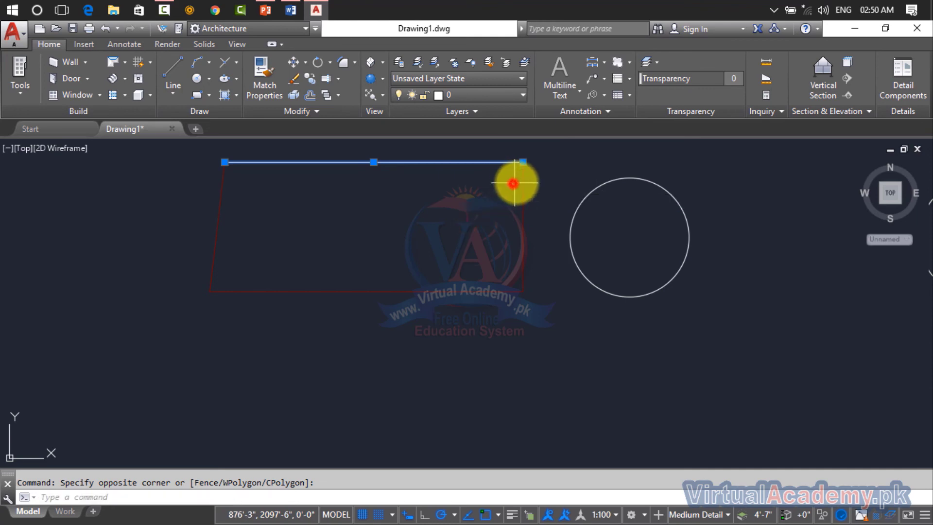
left_click(522, 177)
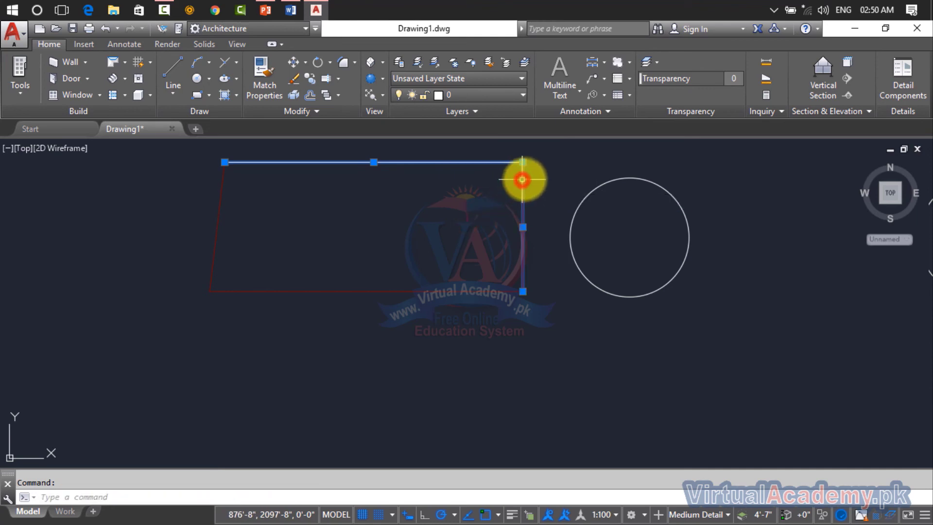
left_click(520, 92)
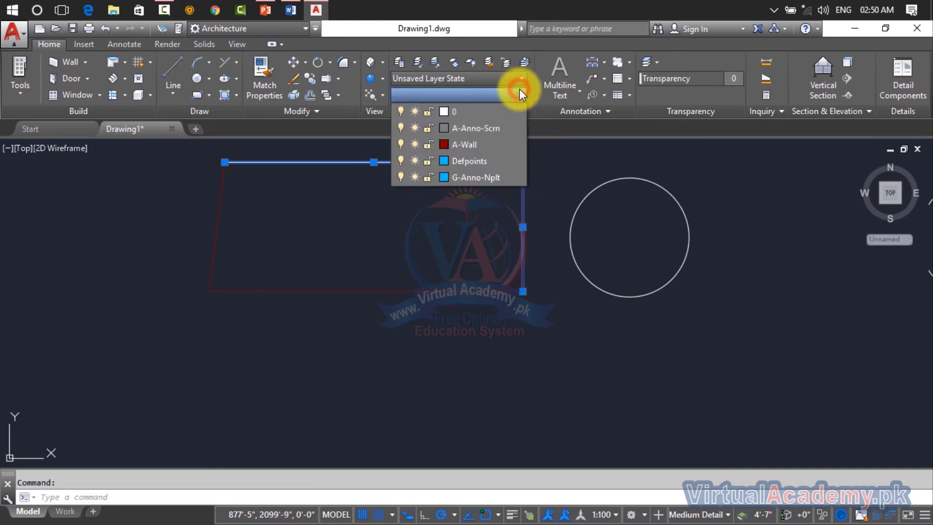
left_click(458, 163)
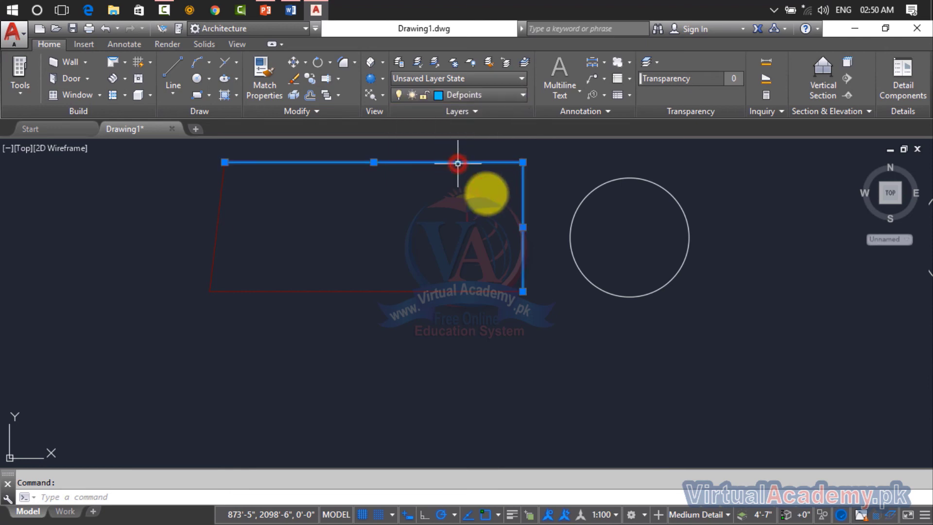
Step: Open the A-Wall layer's name for renaming in the Layer Properties Manager, leave the edit and close the manager
left_click(492, 100)
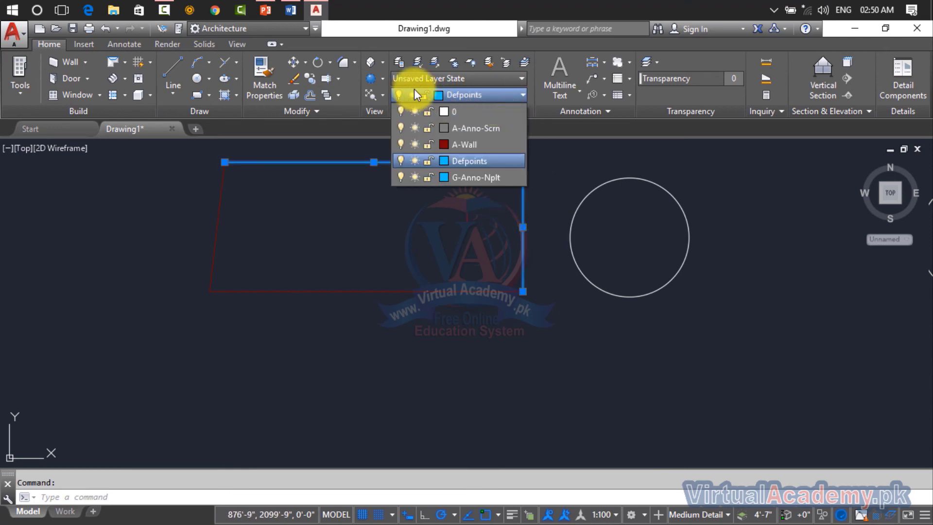
left_click(399, 63)
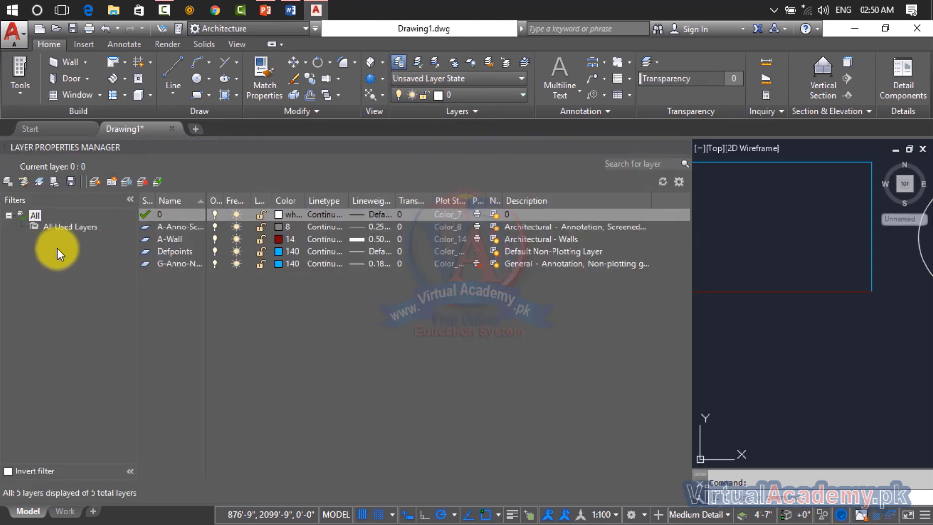
left_click(177, 239)
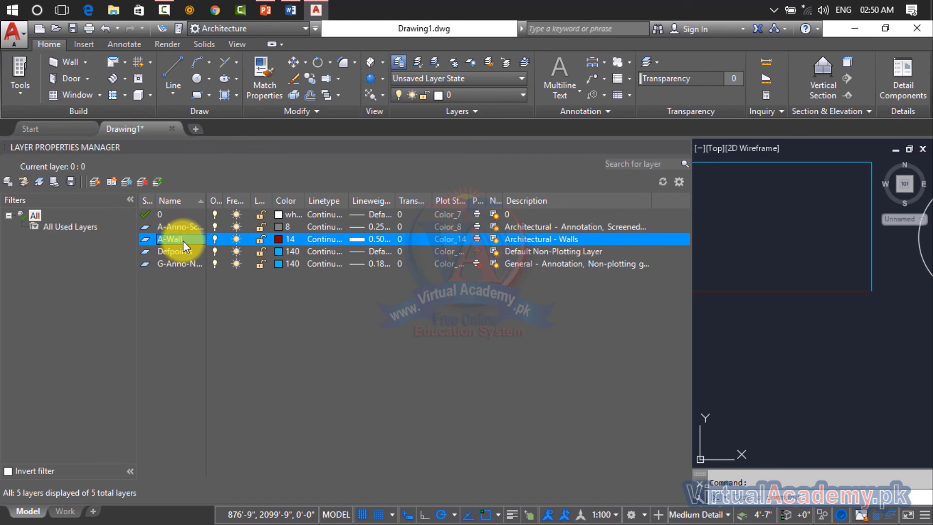
right_click(183, 240)
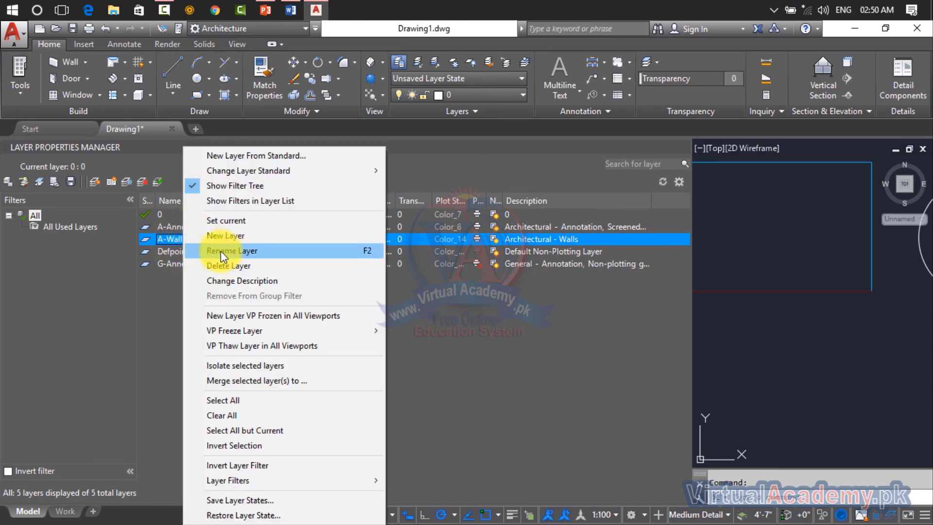
left_click(216, 252)
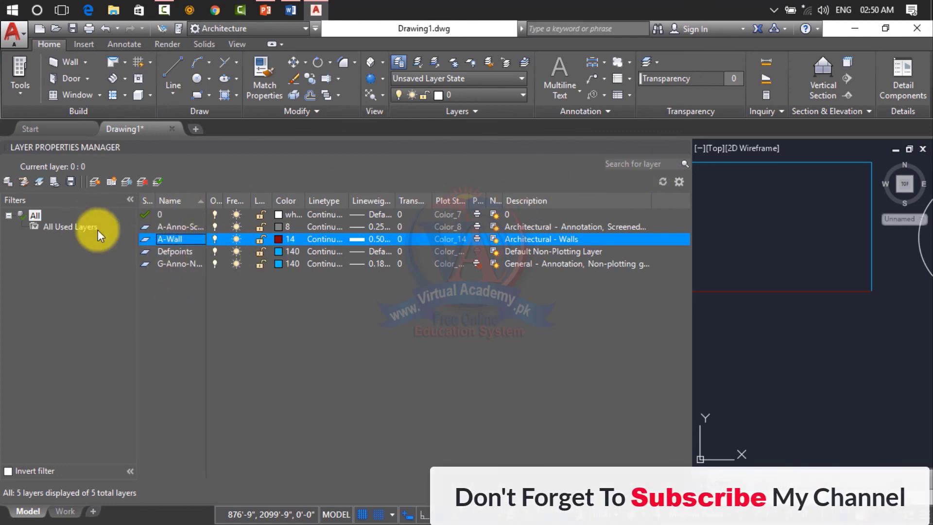
key("Return")
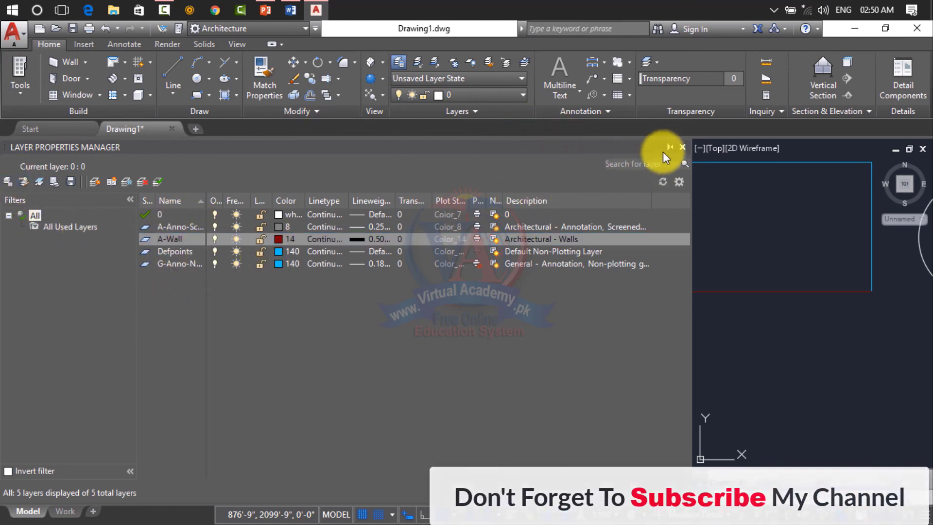
left_click(684, 148)
Step: Open Select Layer Standard to view the drawing's layering setup, and close the dialog
left_click(457, 109)
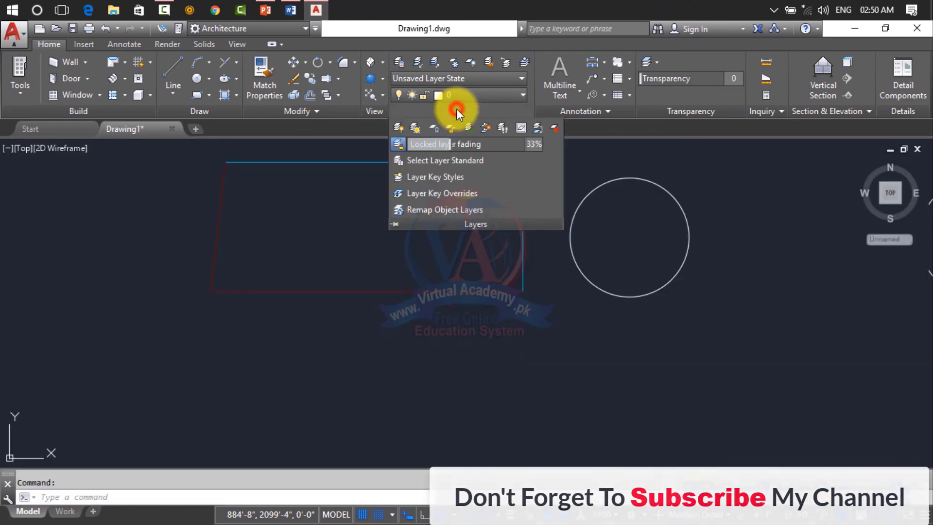
left_click(436, 160)
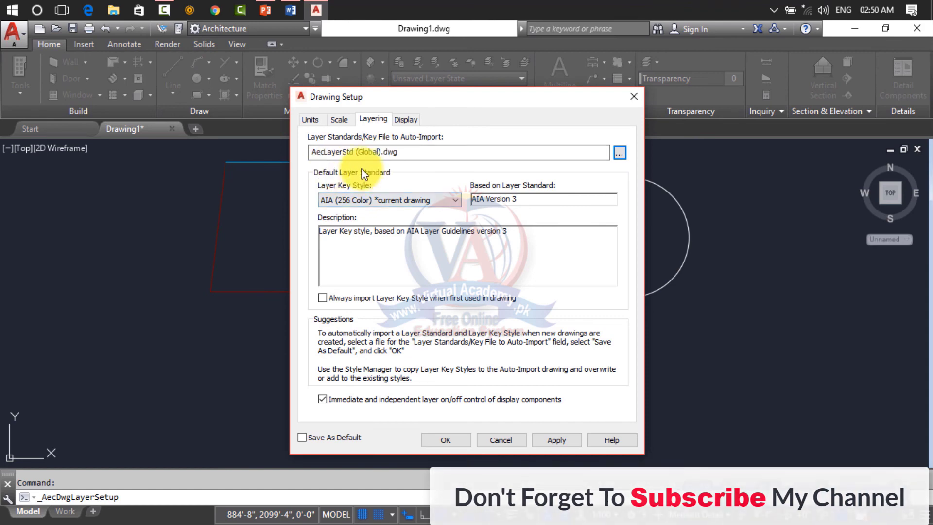
left_click(634, 97)
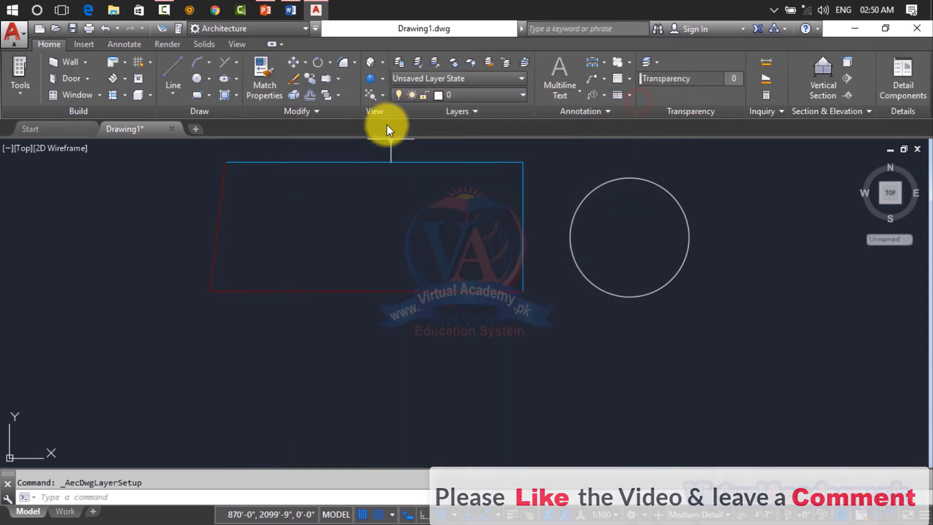
Step: Examine the drawing's layer key styles in the Style Manager, highlight the AIA (256 Color) style and close the dialog
left_click(433, 115)
left_click(429, 182)
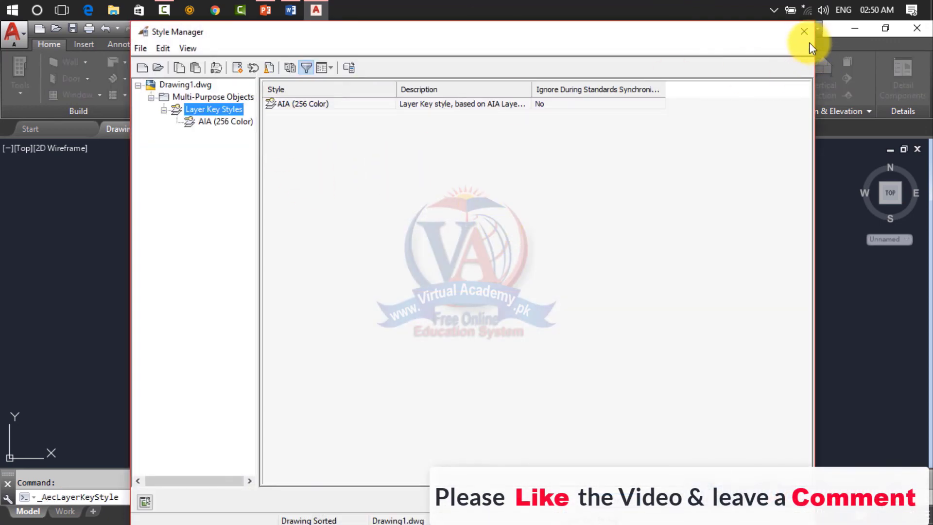
left_click(804, 31)
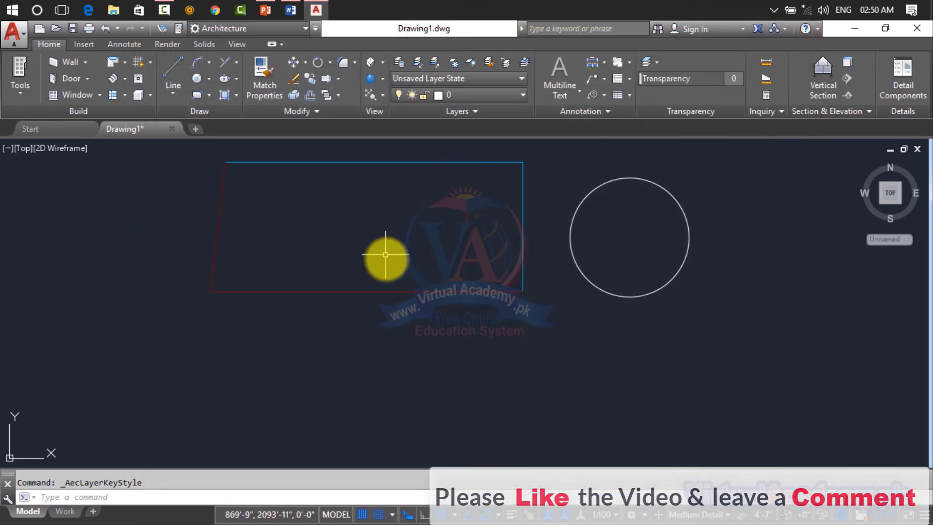
left_click(521, 247)
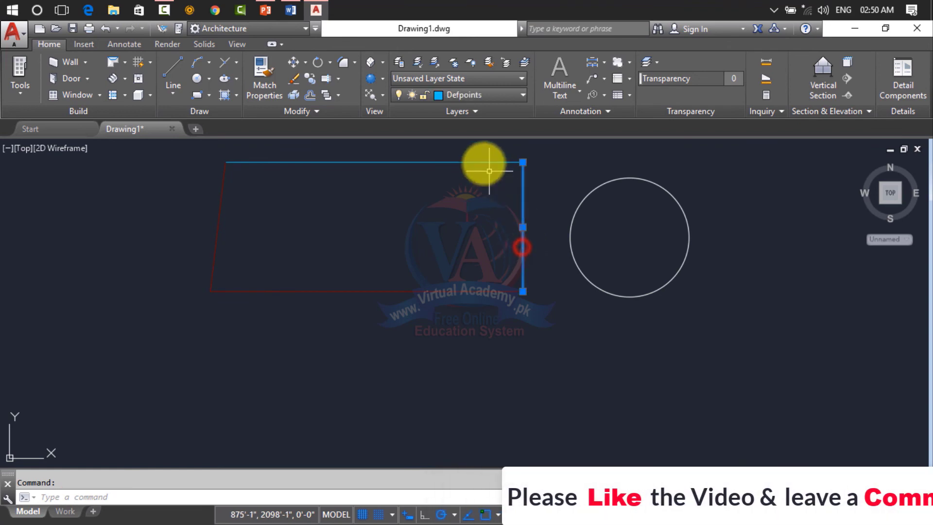
left_click(462, 162)
left_click(474, 111)
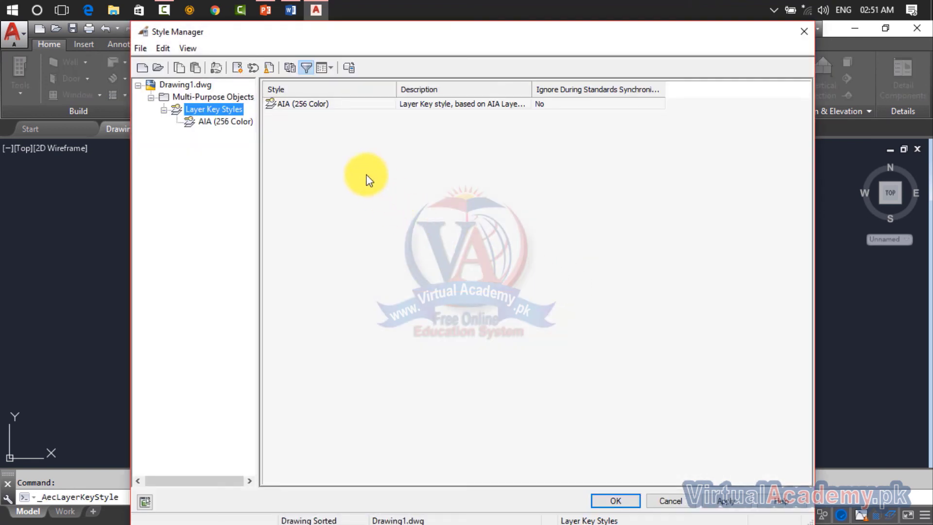
left_click(312, 105)
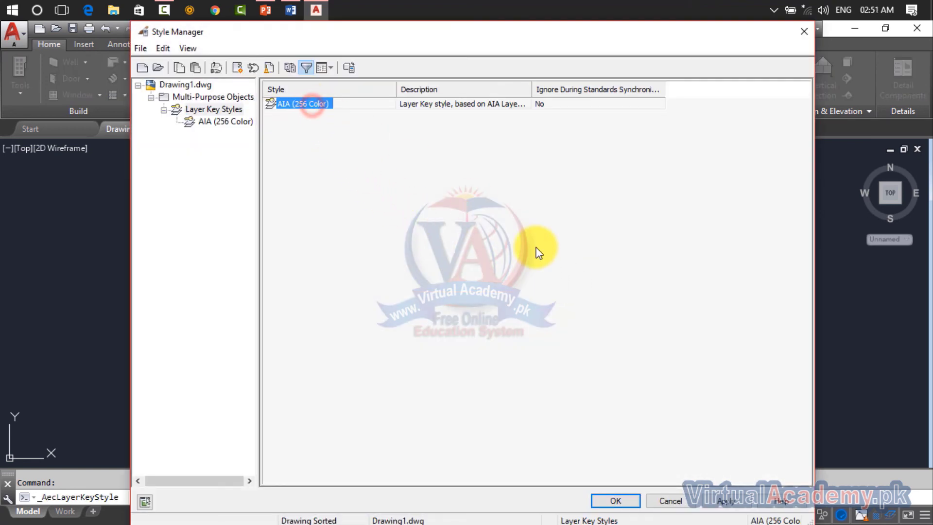
left_click(803, 39)
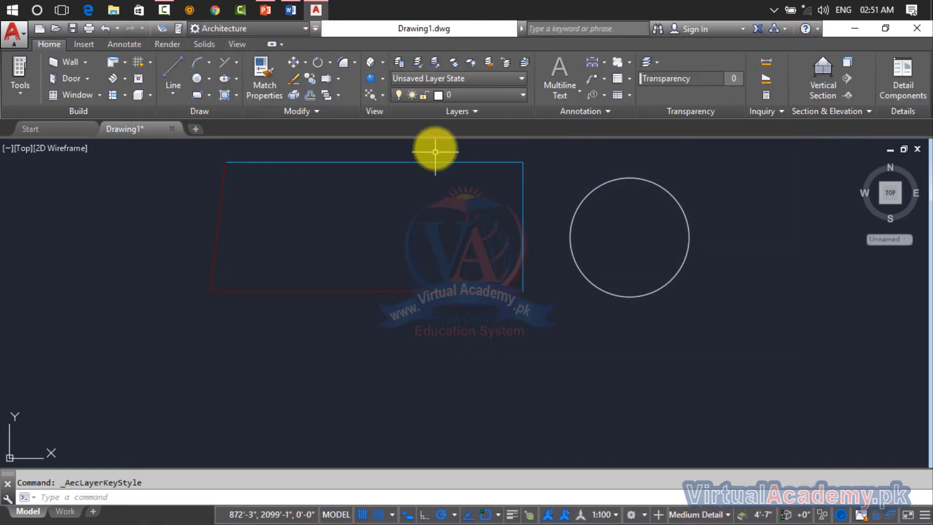
Step: Open Layer Key Overrides to view the override fields of the current layer key style, and close the dialog
left_click(453, 109)
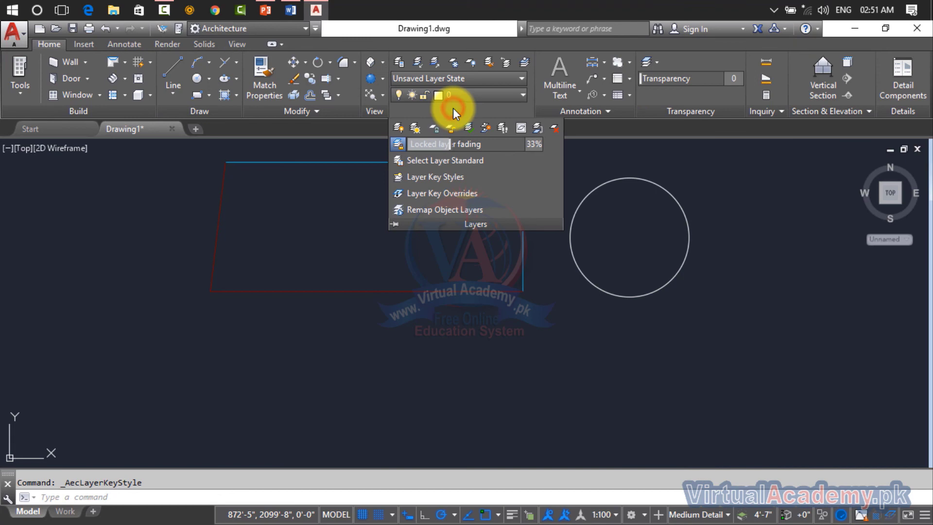
left_click(464, 196)
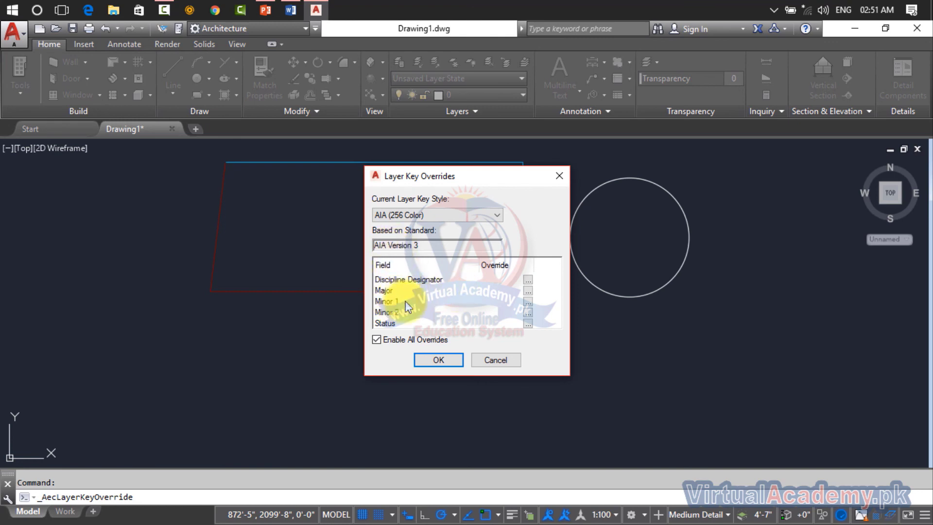
left_click(559, 177)
left_click(477, 114)
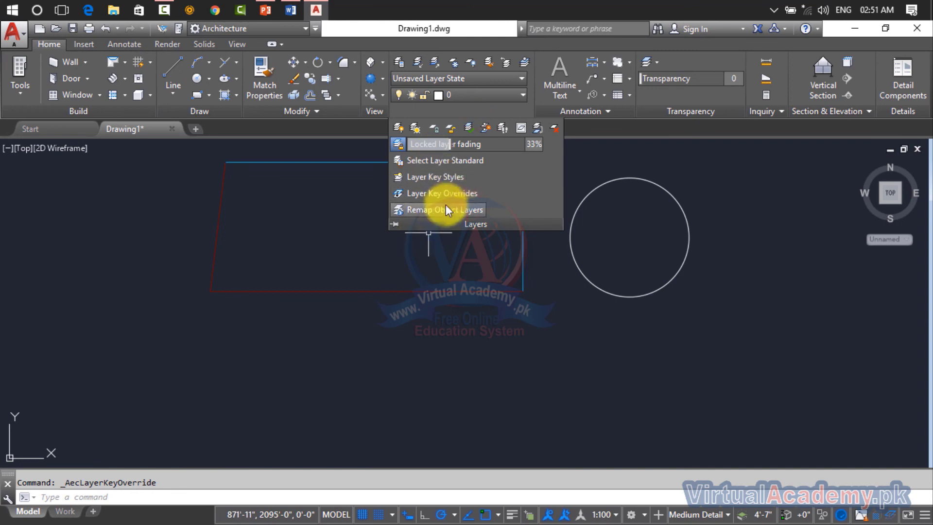
left_click(572, 149)
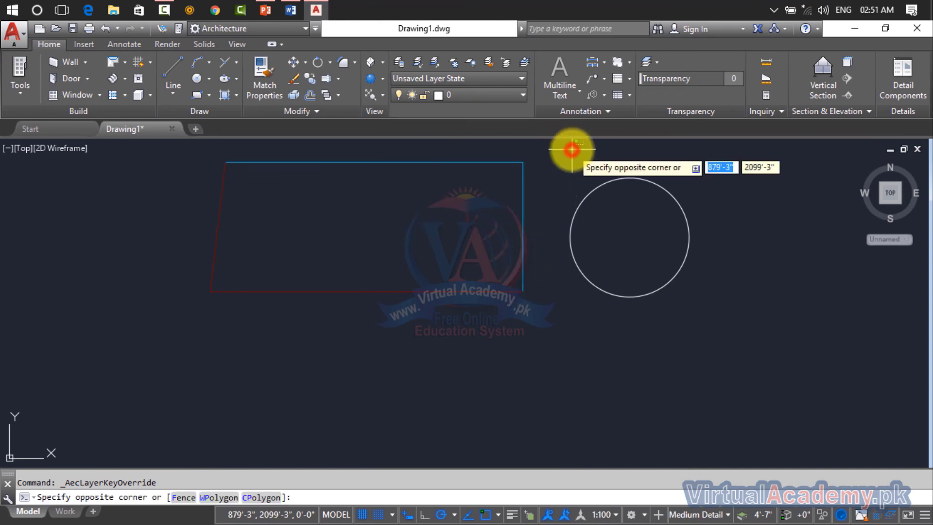
left_click(537, 175)
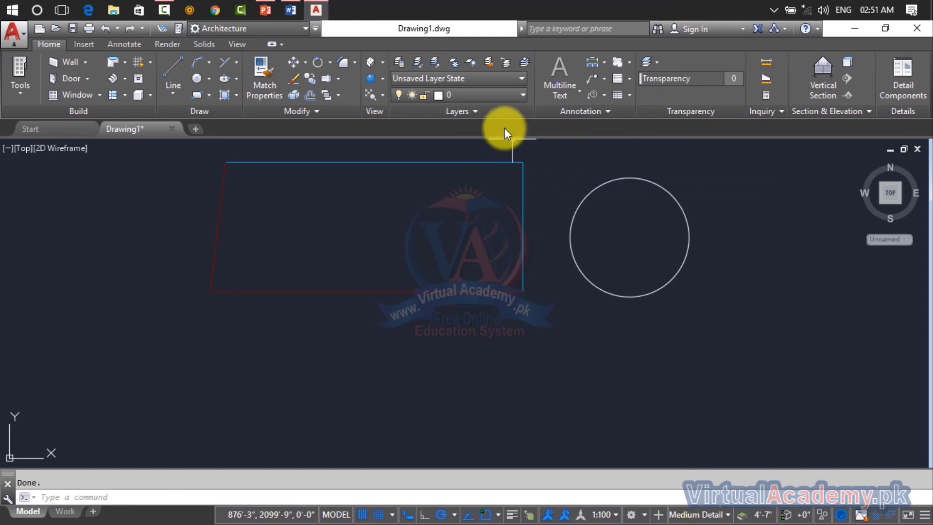
left_click(495, 97)
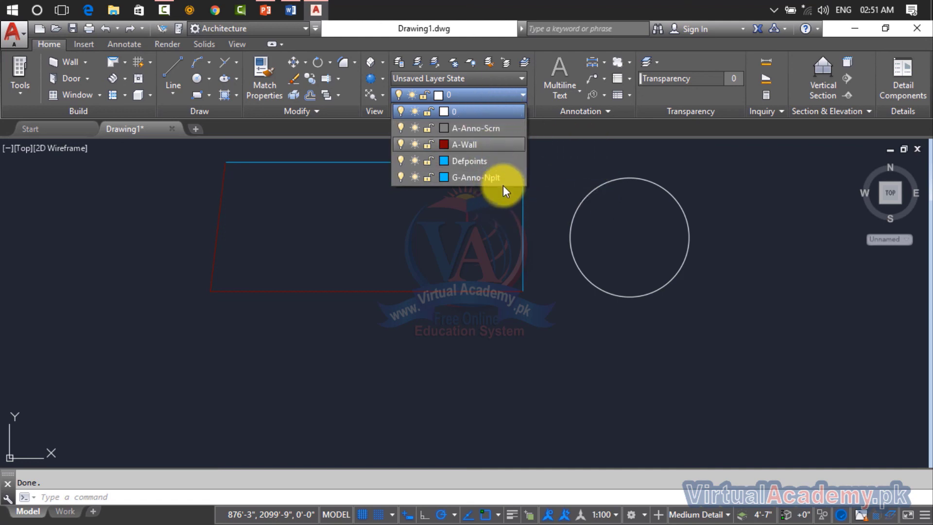
left_click(539, 181)
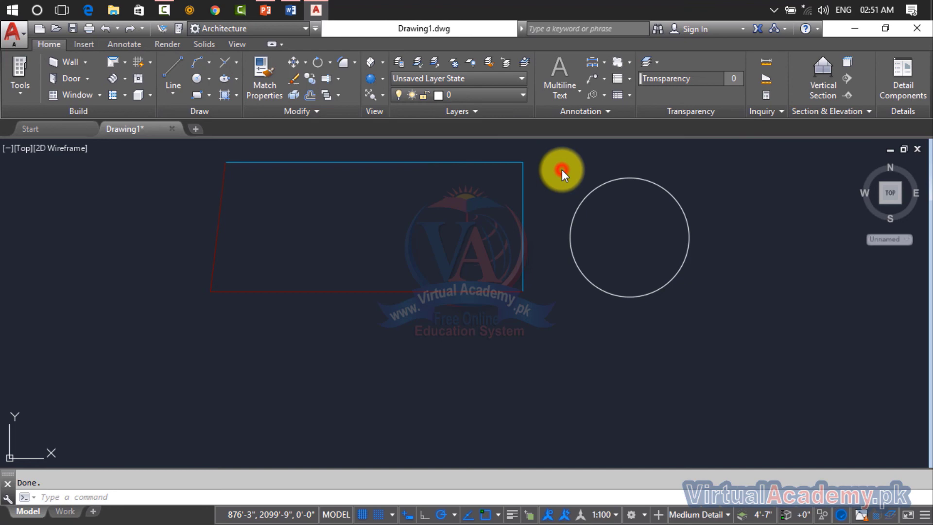
Step: Select the whole quadrilateral and the circle and erase them from the drawing
left_click(550, 148)
left_click(169, 336)
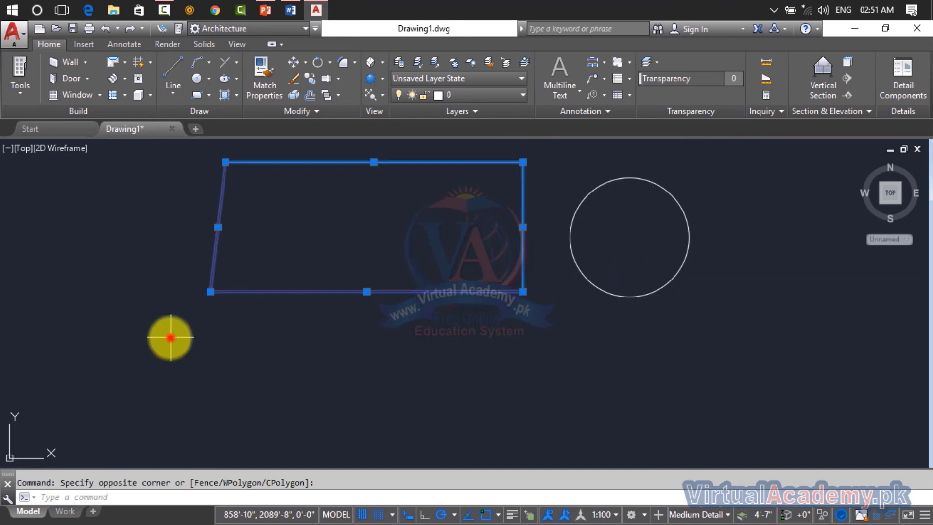
left_click(740, 173)
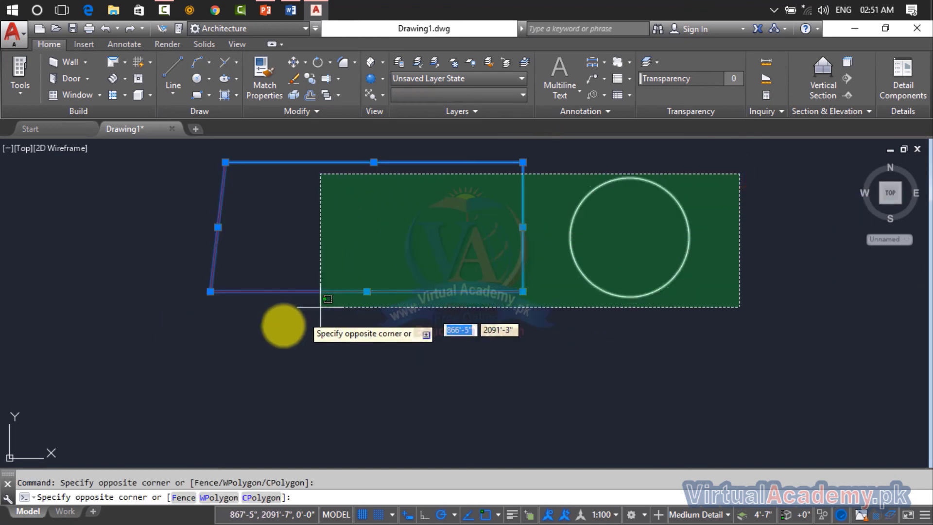
left_click(263, 333)
key("Delete")
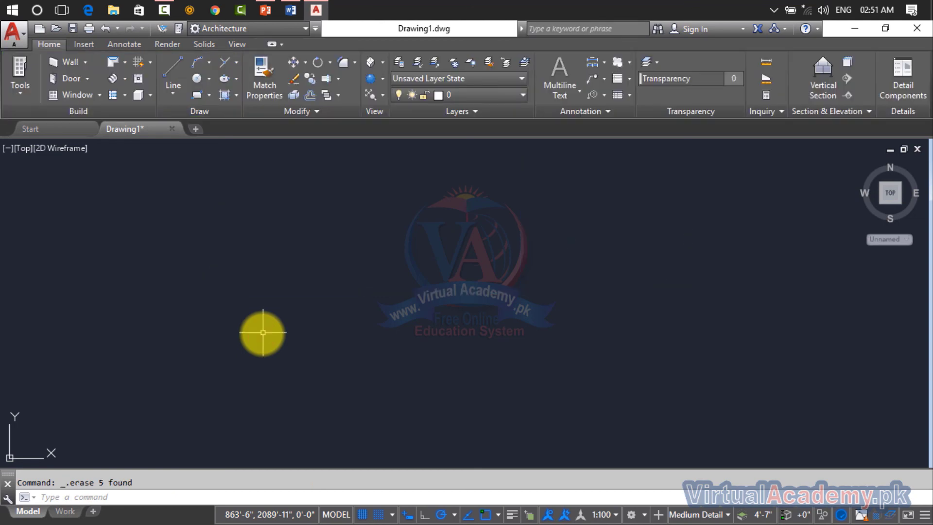